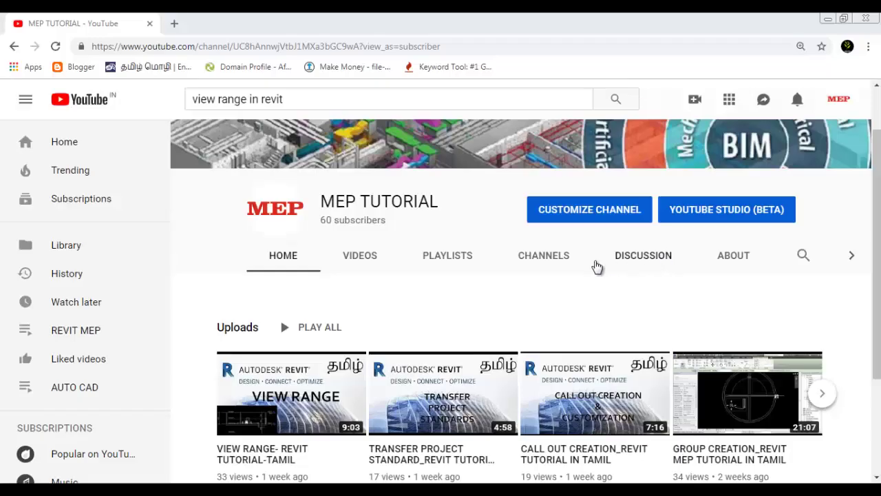
- Look over the MEP TUTORIAL channel page, open its videos list, and close the page to switch to Revit
{"action": "scroll", "coordinate": [872, 258], "scroll_direction": "up", "scroll_amount": 1}
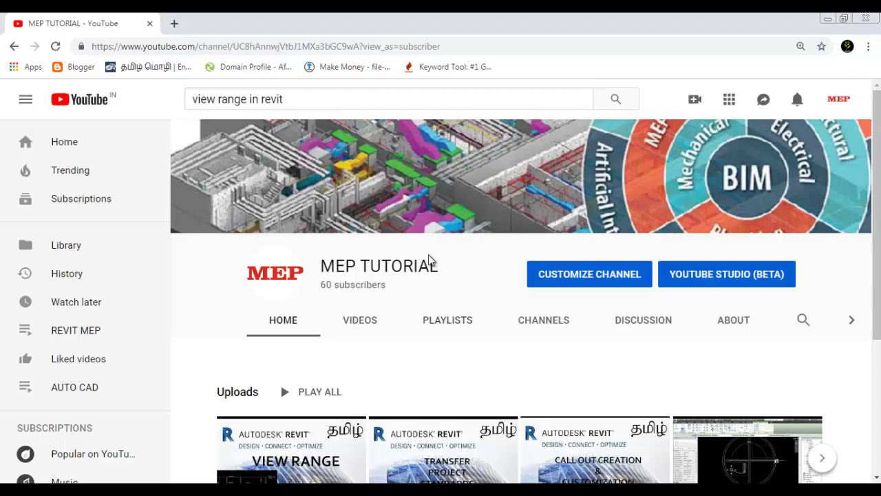
{"action": "scroll", "coordinate": [429, 261], "scroll_direction": "down", "scroll_amount": 2}
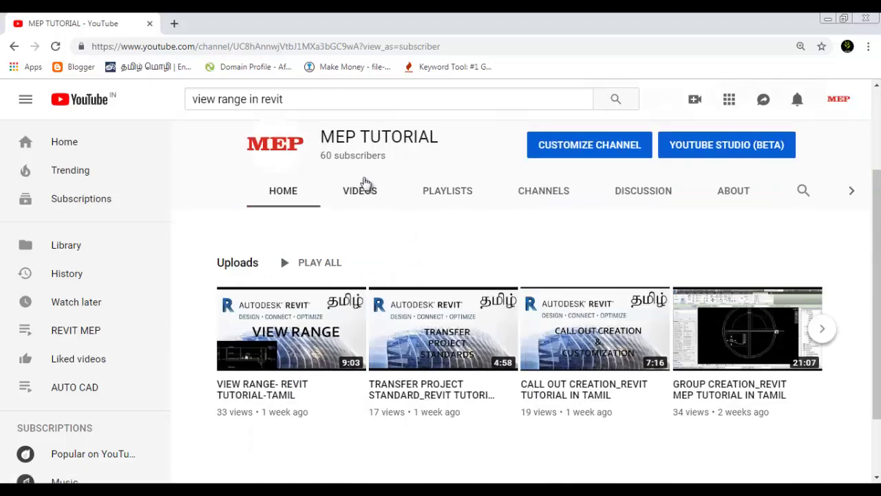
{"action": "left_click", "coordinate": [369, 203]}
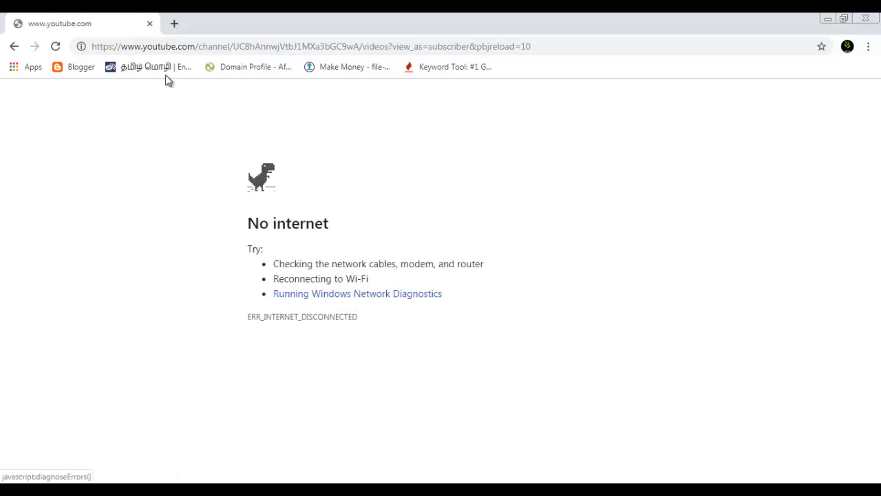
{"action": "left_click", "coordinate": [150, 26]}
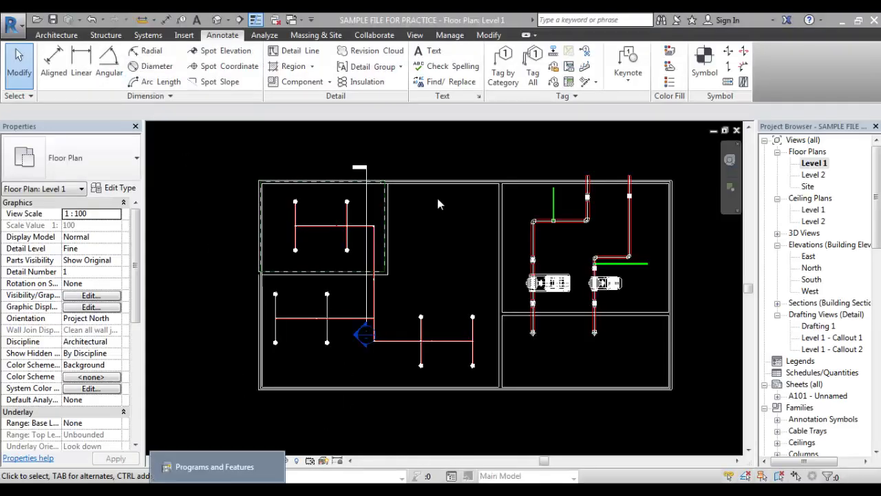
- Look over the sprinkler piping and pump layout in the Level 1 floor plan
{"action": "scroll", "coordinate": [442, 193], "scroll_direction": "up", "scroll_amount": 2}
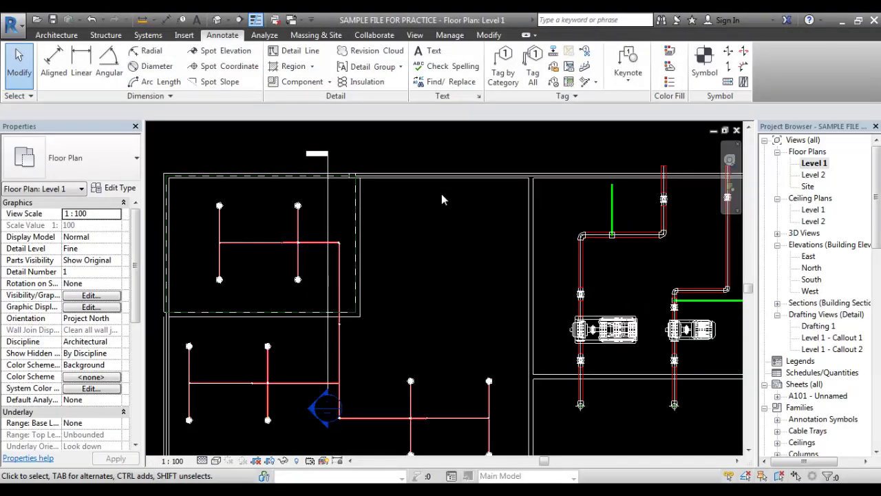
{"action": "scroll", "coordinate": [442, 194], "scroll_direction": "down", "scroll_amount": 1}
{"action": "middle_click_drag", "start_coordinate": [469, 260], "coordinate": [443, 229]}
{"action": "middle_click_drag", "start_coordinate": [428, 190], "coordinate": [438, 210]}
{"action": "middle_click_drag", "start_coordinate": [480, 314], "coordinate": [469, 268]}
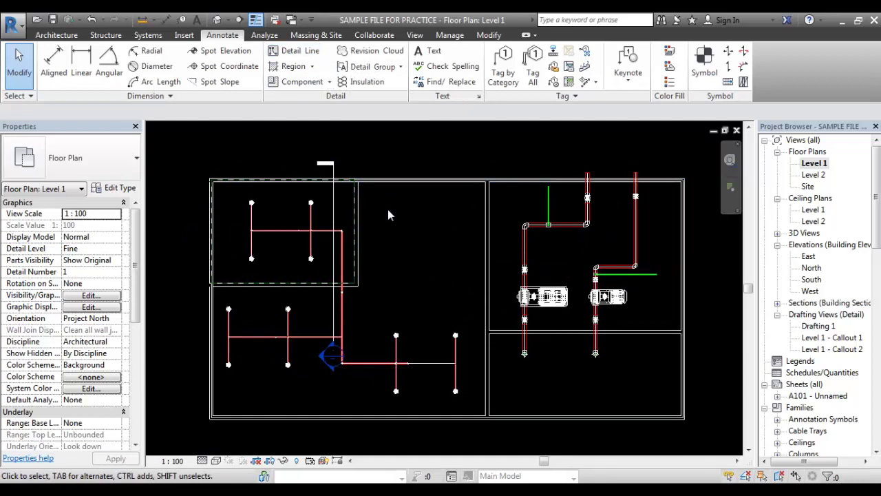
{"action": "middle_click_drag", "start_coordinate": [434, 221], "coordinate": [400, 227]}
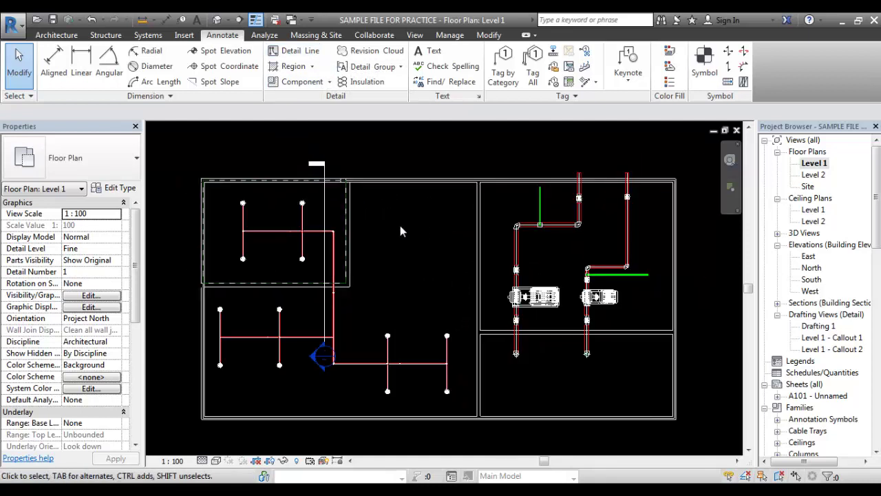
- Inspect the tee, reducer and cross fittings on the sprinkler branch inside the plan's upper-left room
{"action": "scroll", "coordinate": [292, 227], "scroll_direction": "up", "scroll_amount": 4}
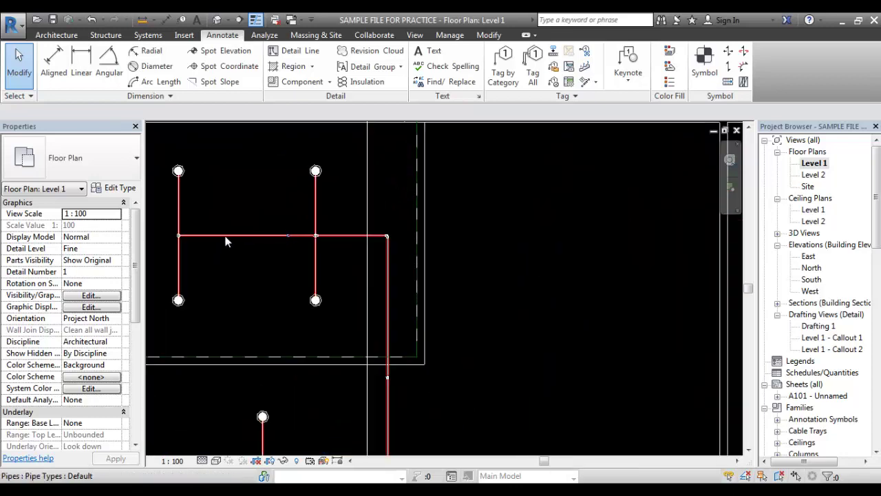
{"action": "middle_click_drag", "start_coordinate": [227, 240], "coordinate": [344, 263]}
{"action": "scroll", "coordinate": [272, 255], "scroll_direction": "up", "scroll_amount": 5}
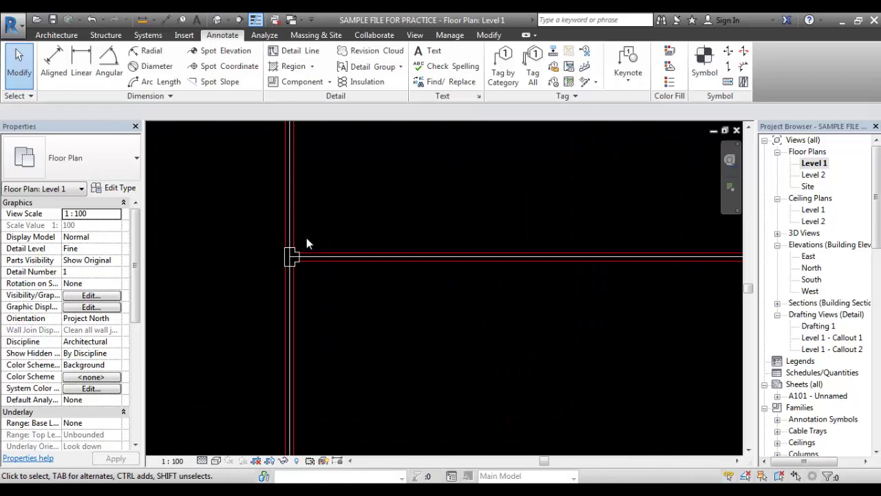
{"action": "scroll", "coordinate": [306, 242], "scroll_direction": "down", "scroll_amount": 6}
{"action": "middle_click_drag", "start_coordinate": [390, 296], "coordinate": [234, 276]}
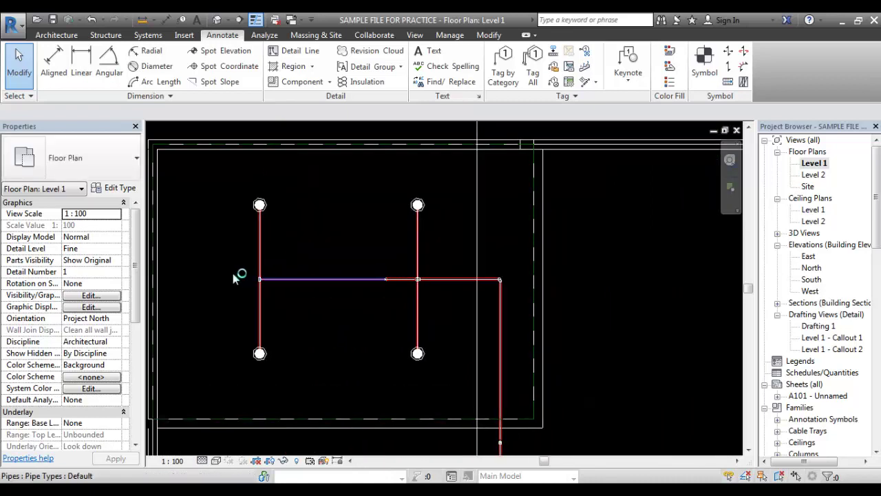
{"action": "scroll", "coordinate": [267, 275], "scroll_direction": "up", "scroll_amount": 3}
{"action": "scroll", "coordinate": [262, 278], "scroll_direction": "up", "scroll_amount": 3}
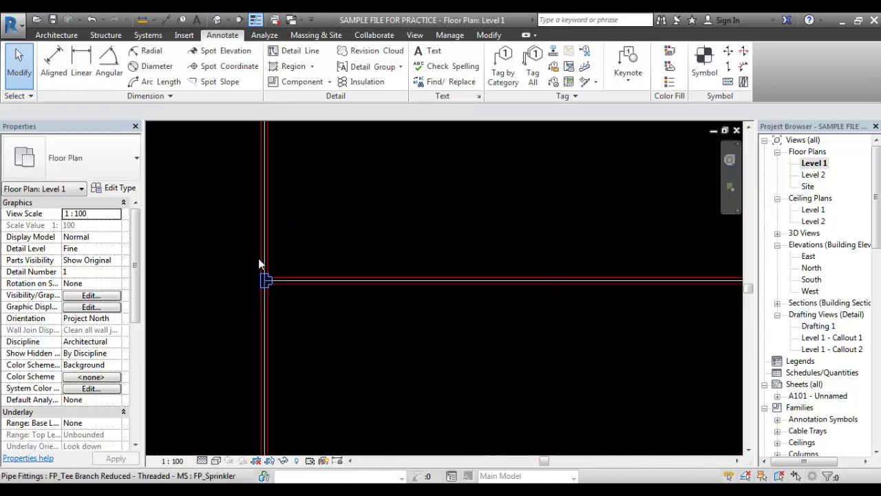
{"action": "scroll", "coordinate": [262, 311], "scroll_direction": "down", "scroll_amount": 5}
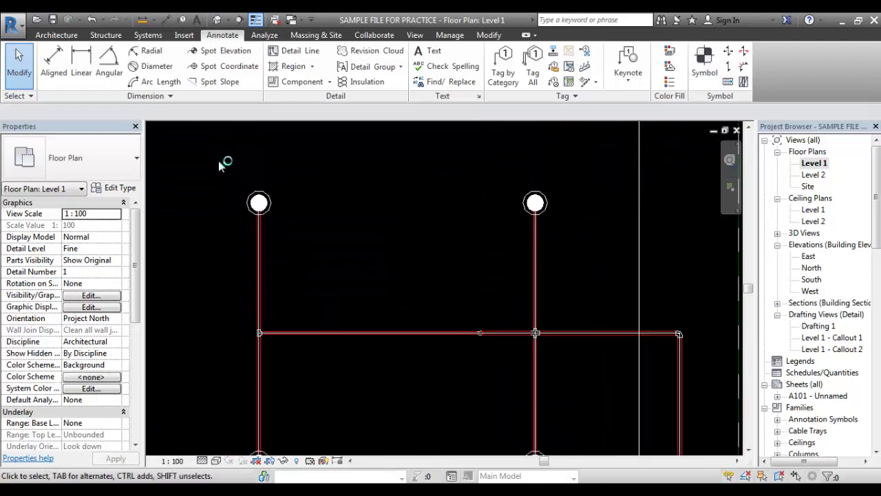
{"action": "scroll", "coordinate": [453, 320], "scroll_direction": "up", "scroll_amount": 5}
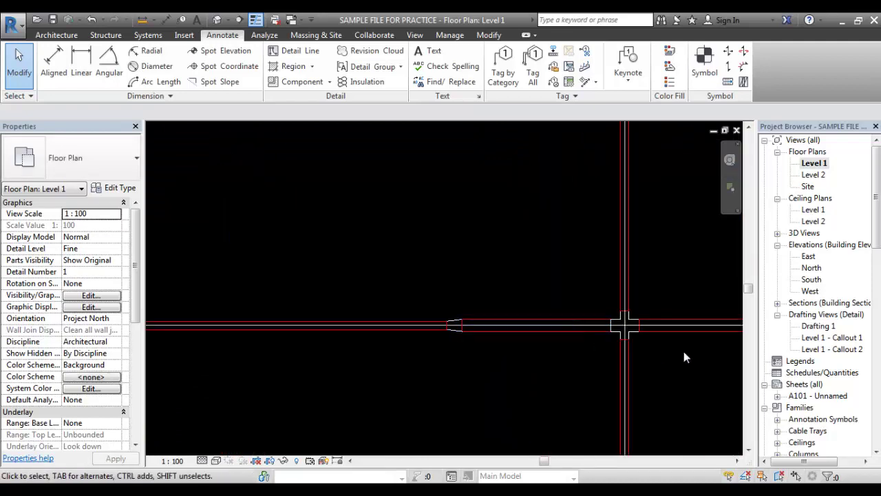
{"action": "middle_click_drag", "start_coordinate": [684, 357], "coordinate": [537, 343]}
{"action": "scroll", "coordinate": [572, 346], "scroll_direction": "down", "scroll_amount": 5}
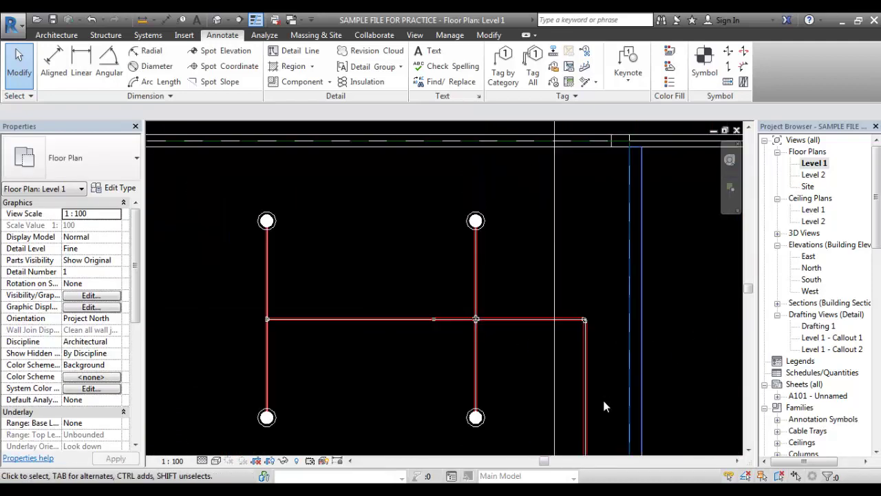
- Follow the main pipe from the upper-left room down to its fitting and the lower sprinkler branches
{"action": "middle_click_drag", "start_coordinate": [604, 406], "coordinate": [565, 163]}
{"action": "scroll", "coordinate": [523, 336], "scroll_direction": "down", "scroll_amount": 2}
{"action": "scroll", "coordinate": [549, 299], "scroll_direction": "up", "scroll_amount": 4}
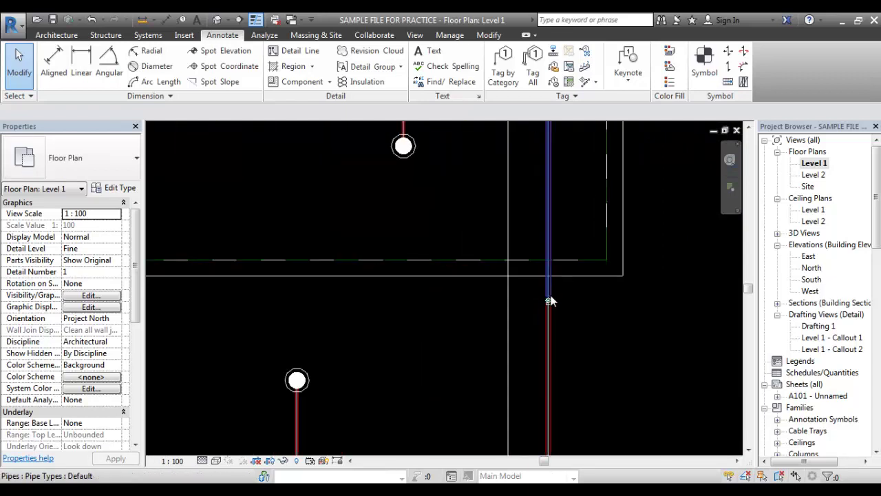
{"action": "scroll", "coordinate": [555, 319], "scroll_direction": "down", "scroll_amount": 5}
{"action": "scroll", "coordinate": [560, 325], "scroll_direction": "down", "scroll_amount": 3}
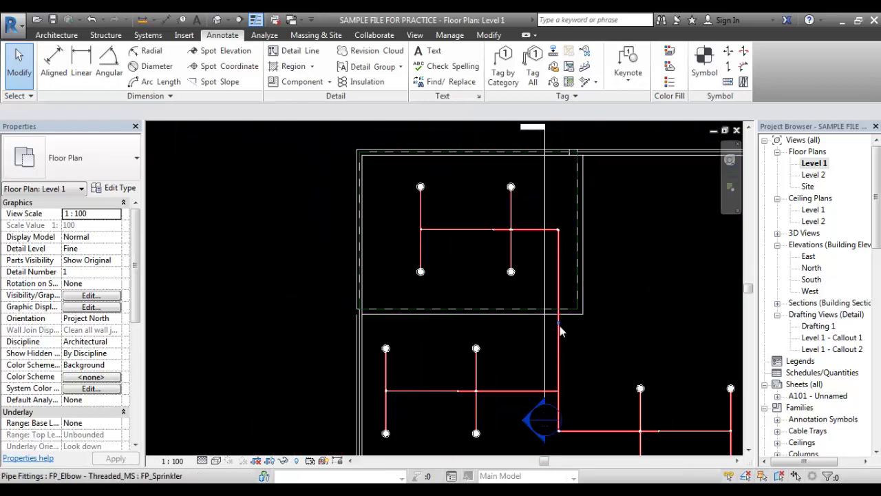
{"action": "middle_click_drag", "start_coordinate": [641, 370], "coordinate": [512, 330]}
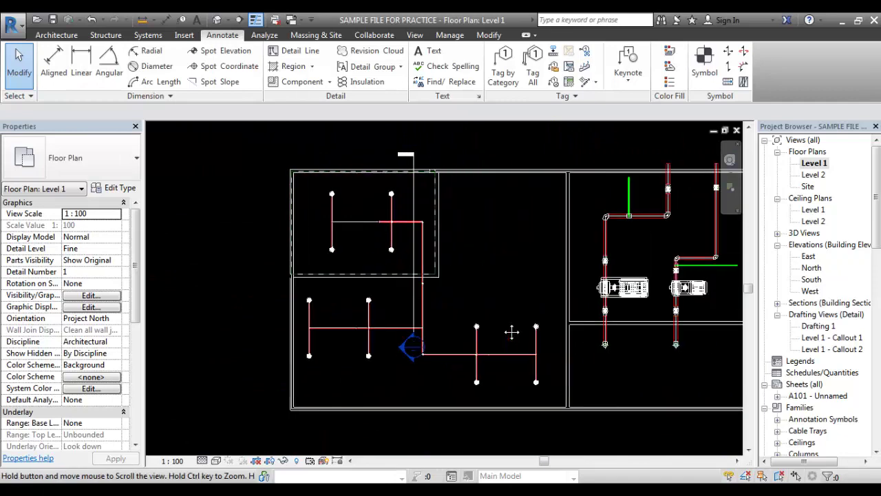
- Select the upper-left sprinkler's branch pipe in the upper-left room to check its offset, and clear the selection
{"action": "scroll", "coordinate": [316, 214], "scroll_direction": "up", "scroll_amount": 4}
{"action": "scroll", "coordinate": [323, 206], "scroll_direction": "up", "scroll_amount": 1}
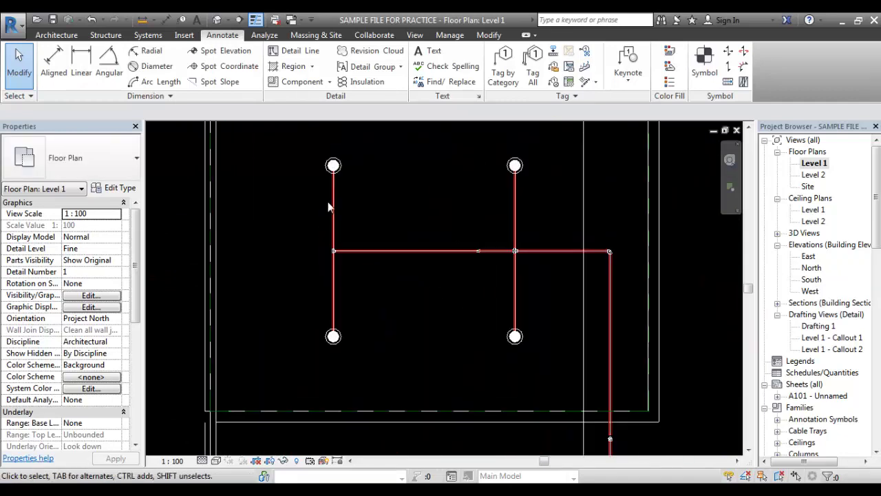
{"action": "left_click", "coordinate": [326, 250]}
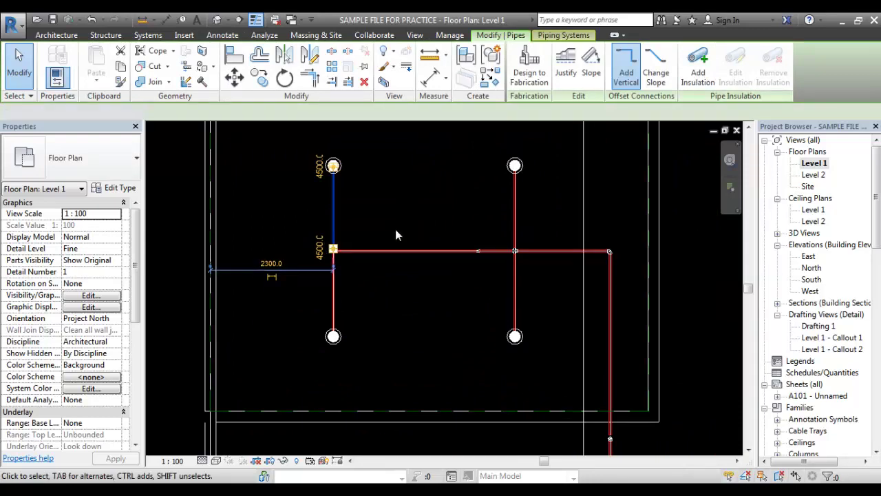
{"action": "left_click", "coordinate": [395, 231]}
{"action": "scroll", "coordinate": [396, 235], "scroll_direction": "down", "scroll_amount": 5}
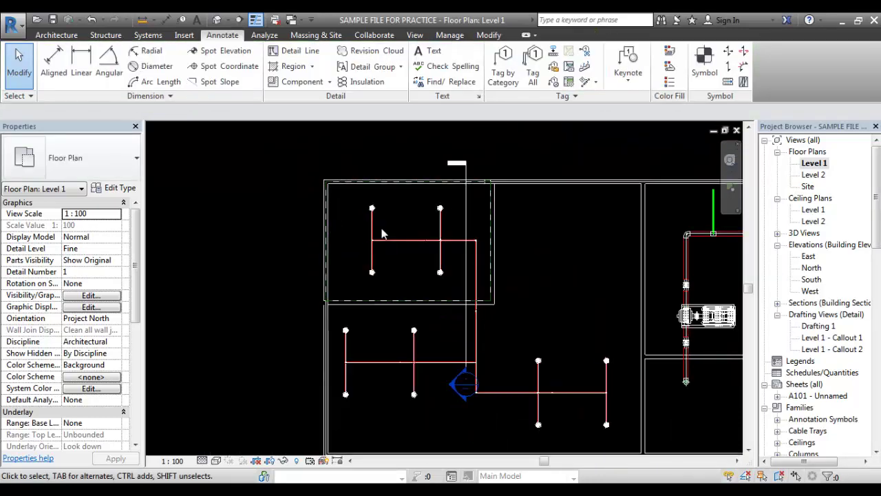
- Window-select the tee fitting at the far-left end of the upper-left room's sprinkler branch and clear the selection
{"action": "scroll", "coordinate": [383, 258], "scroll_direction": "up", "scroll_amount": 5}
{"action": "scroll", "coordinate": [381, 254], "scroll_direction": "up", "scroll_amount": 1}
{"action": "left_click_drag", "start_coordinate": [376, 245], "coordinate": [437, 301]}
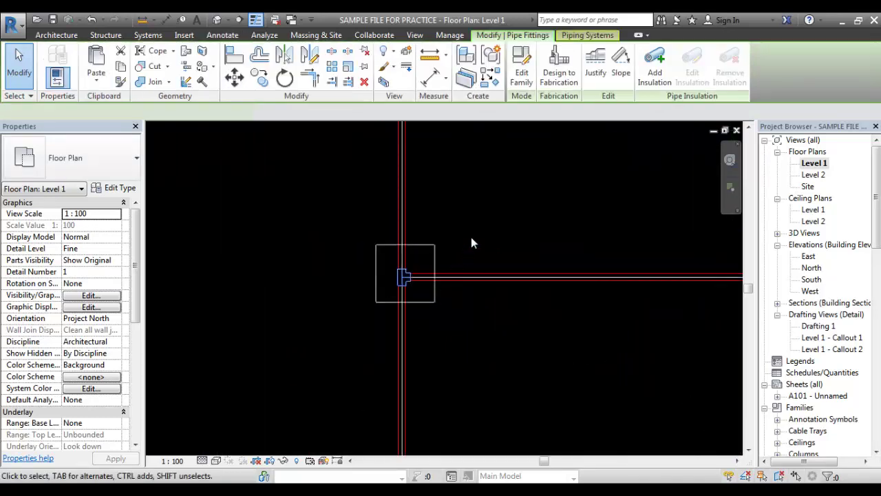
{"action": "key", "text": "Delete"}
{"action": "scroll", "coordinate": [471, 237], "scroll_direction": "down", "scroll_amount": 4}
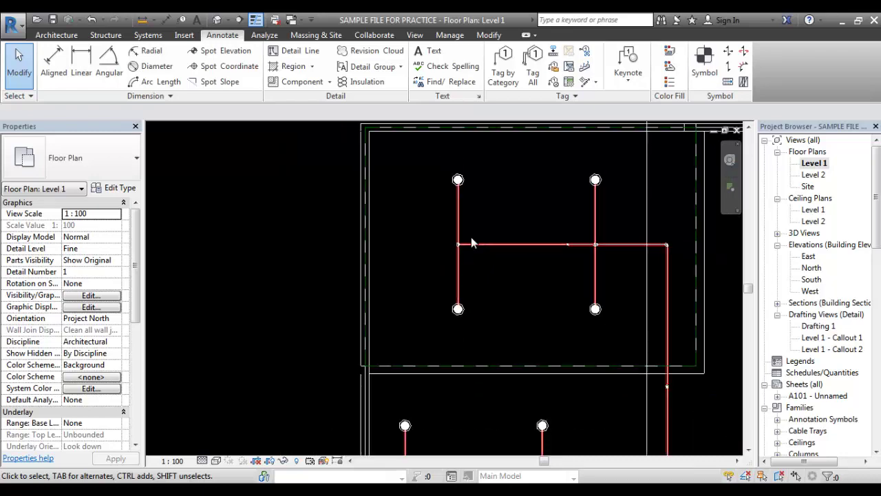
- Examine the tee junction again and compare it with the surrounding sprinkler branches in the floor plan
{"action": "middle_click_drag", "start_coordinate": [489, 259], "coordinate": [447, 264]}
{"action": "scroll", "coordinate": [490, 299], "scroll_direction": "down", "scroll_amount": 2}
{"action": "scroll", "coordinate": [489, 298], "scroll_direction": "down", "scroll_amount": 2}
{"action": "scroll", "coordinate": [255, 254], "scroll_direction": "up", "scroll_amount": 5}
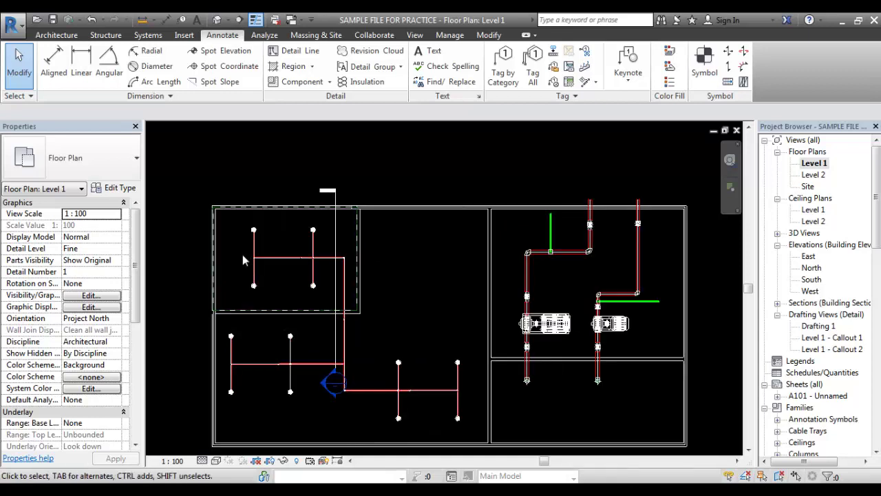
{"action": "scroll", "coordinate": [234, 230], "scroll_direction": "up", "scroll_amount": 2}
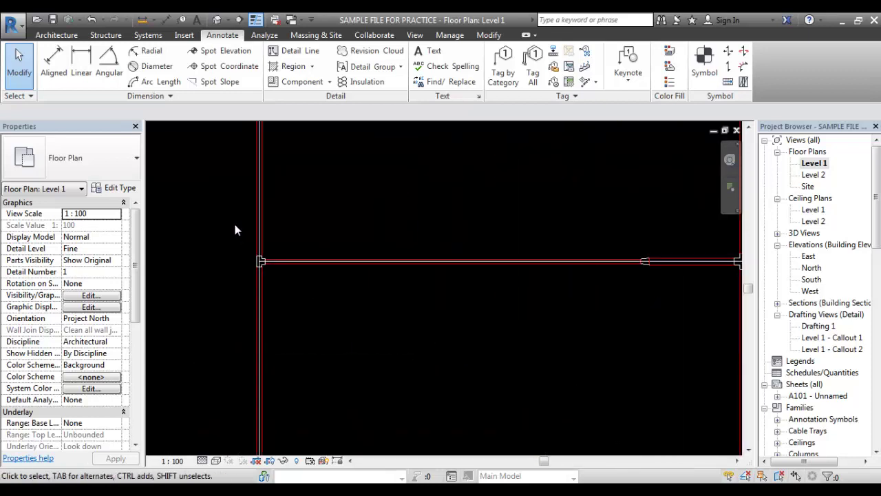
{"action": "scroll", "coordinate": [294, 244], "scroll_direction": "down", "scroll_amount": 3}
{"action": "scroll", "coordinate": [294, 245], "scroll_direction": "down", "scroll_amount": 1}
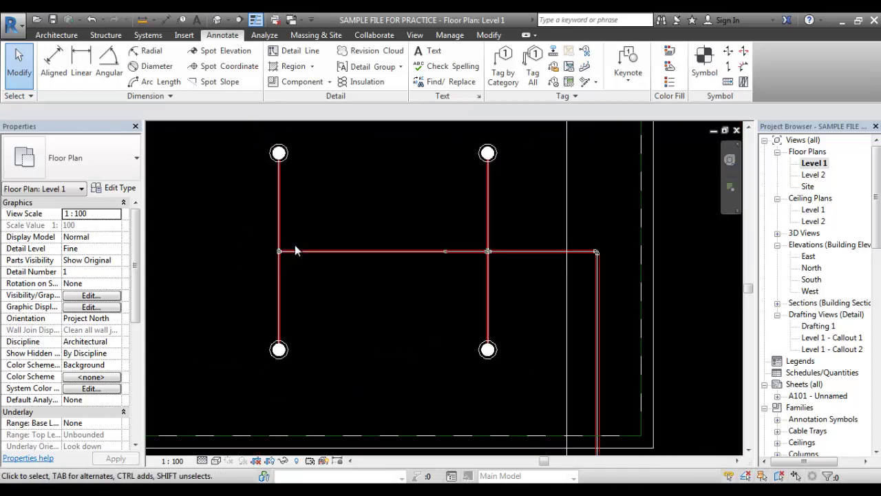
{"action": "scroll", "coordinate": [334, 232], "scroll_direction": "down", "scroll_amount": 3}
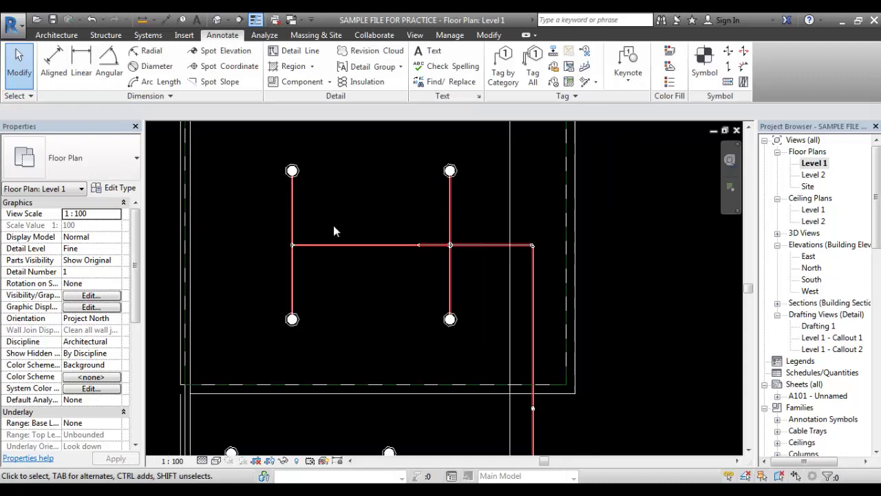
{"action": "scroll", "coordinate": [333, 231], "scroll_direction": "down", "scroll_amount": 2}
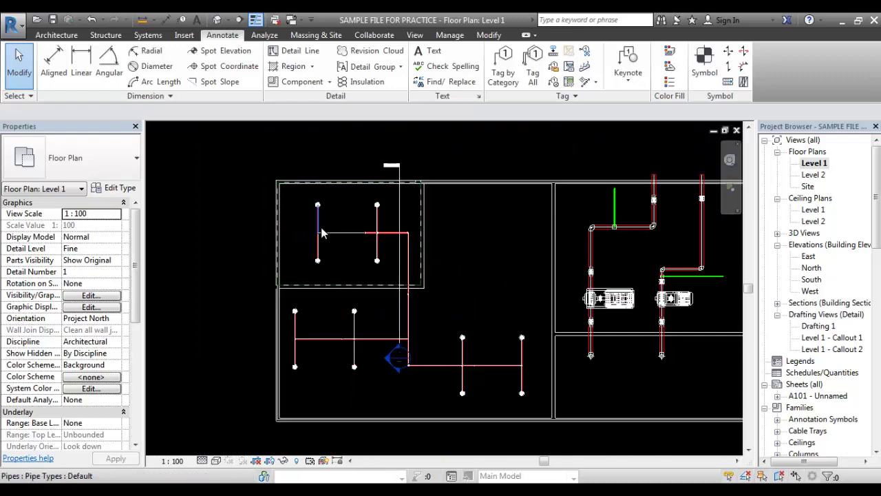
{"action": "scroll", "coordinate": [320, 233], "scroll_direction": "up", "scroll_amount": 3}
{"action": "middle_click_drag", "start_coordinate": [315, 242], "coordinate": [310, 268]}
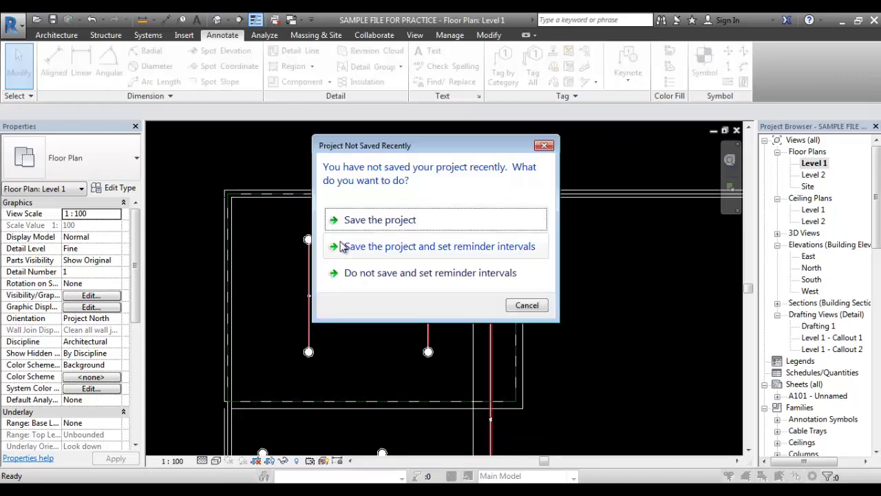
- Save the project in response to the save reminder and leave the pipe placement command
{"action": "left_click", "coordinate": [377, 231]}
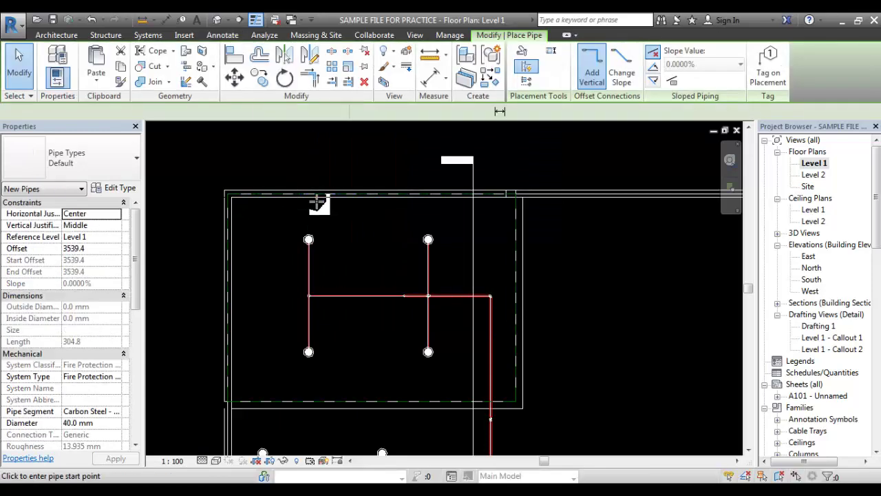
{"action": "key", "text": "Escape"}
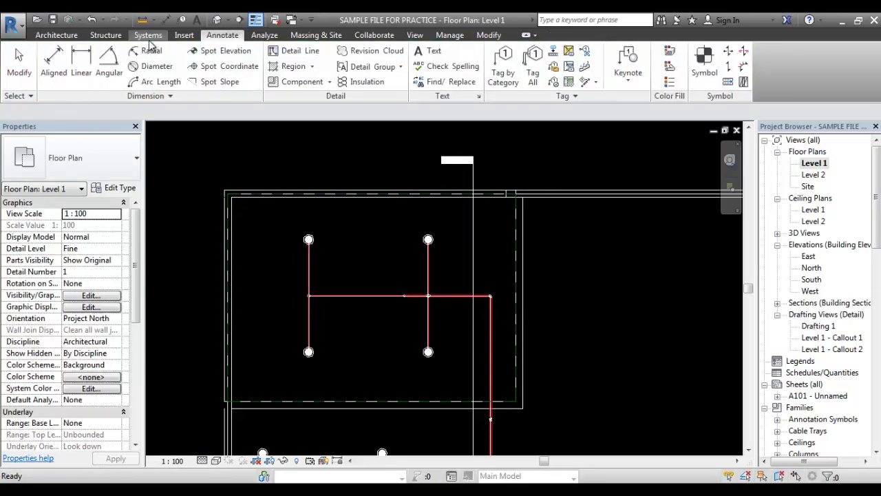
{"action": "left_click", "coordinate": [148, 37]}
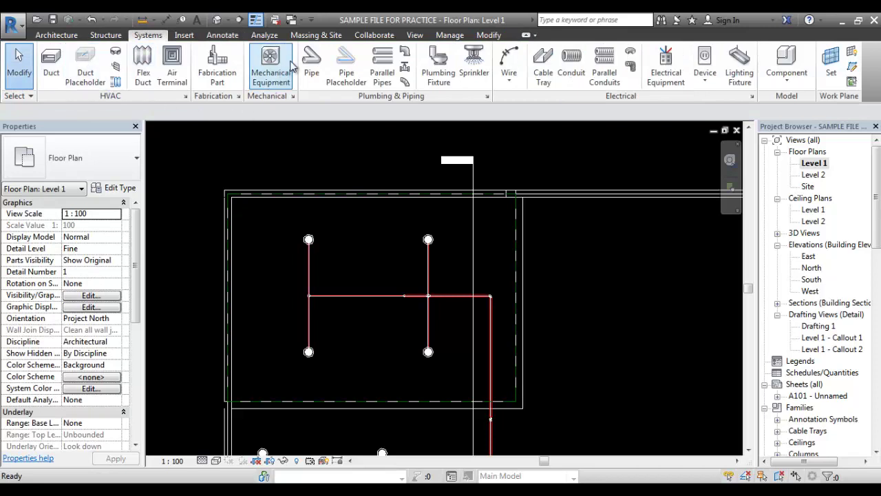
{"action": "left_click", "coordinate": [311, 60]}
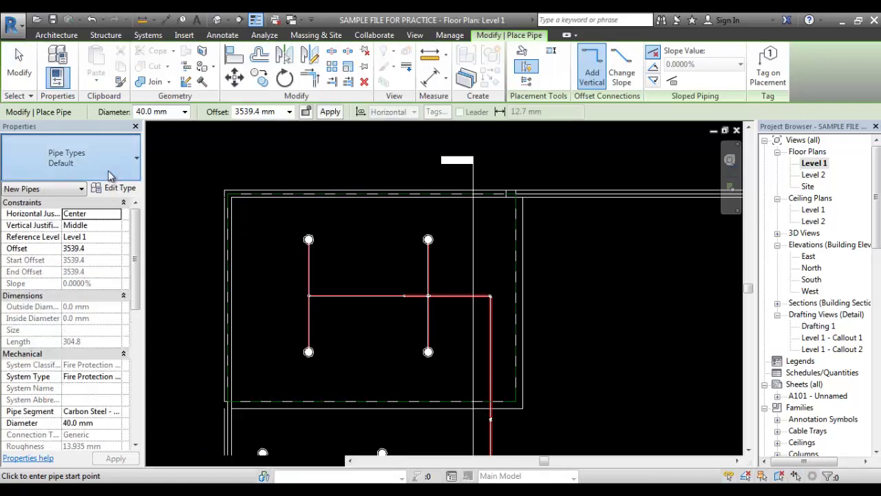
{"action": "left_click", "coordinate": [109, 174]}
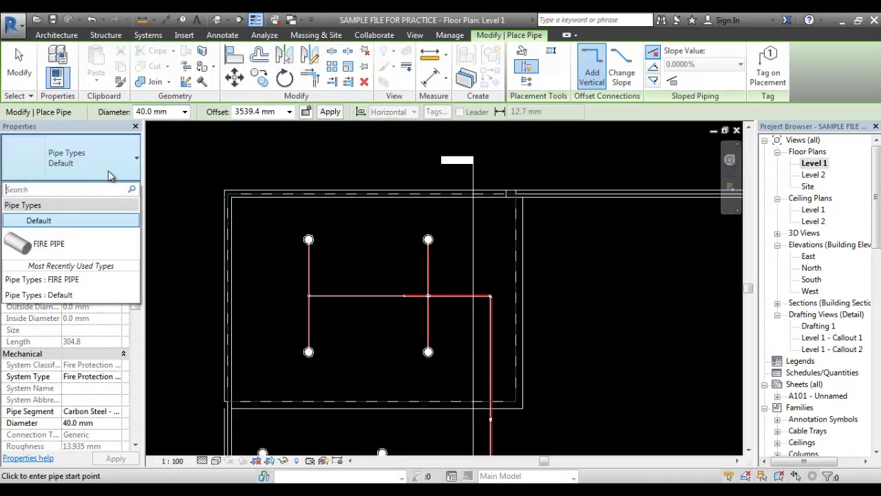
{"action": "left_click", "coordinate": [80, 228]}
{"action": "middle_click_drag", "start_coordinate": [353, 256], "coordinate": [279, 173]}
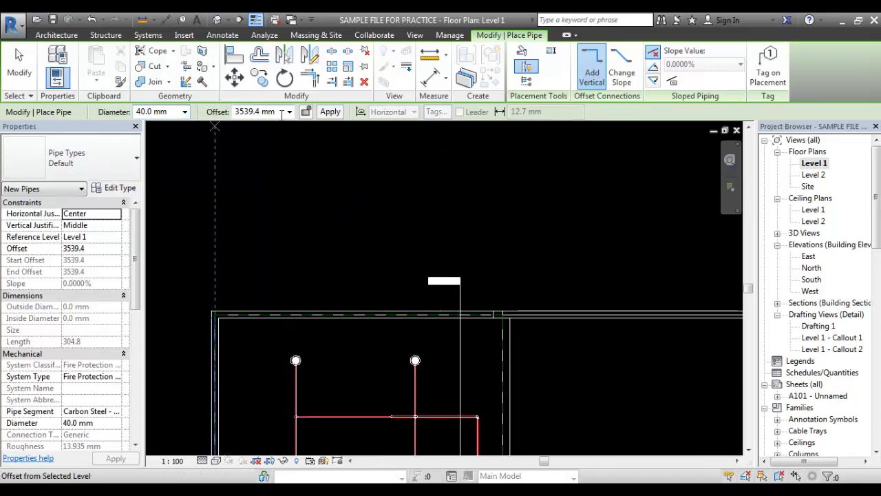
{"action": "left_click", "coordinate": [184, 112]}
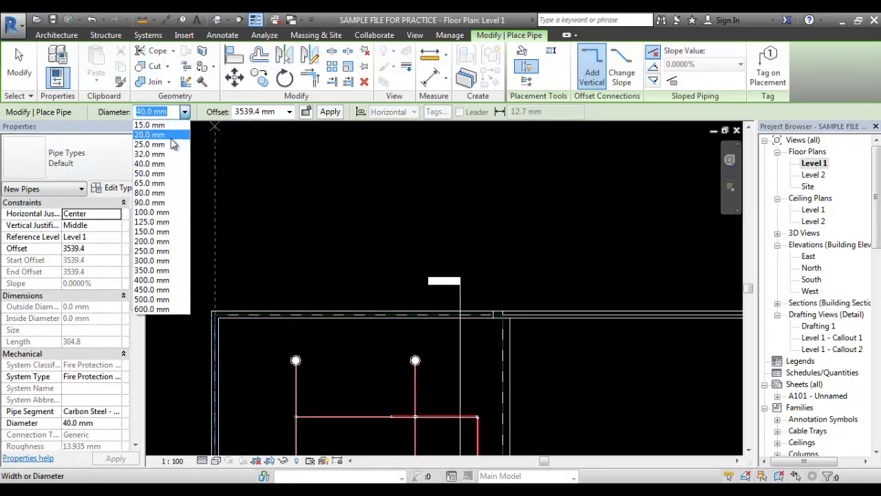
{"action": "left_click", "coordinate": [171, 143]}
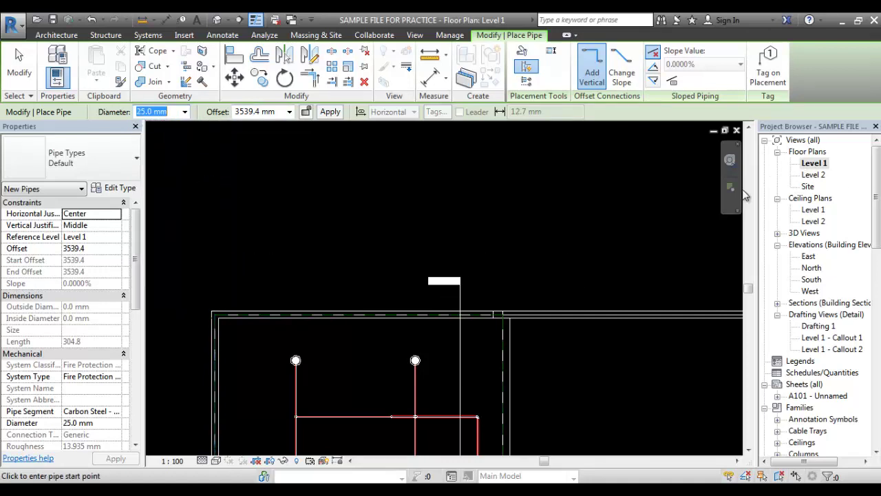
{"action": "key", "text": "Return"}
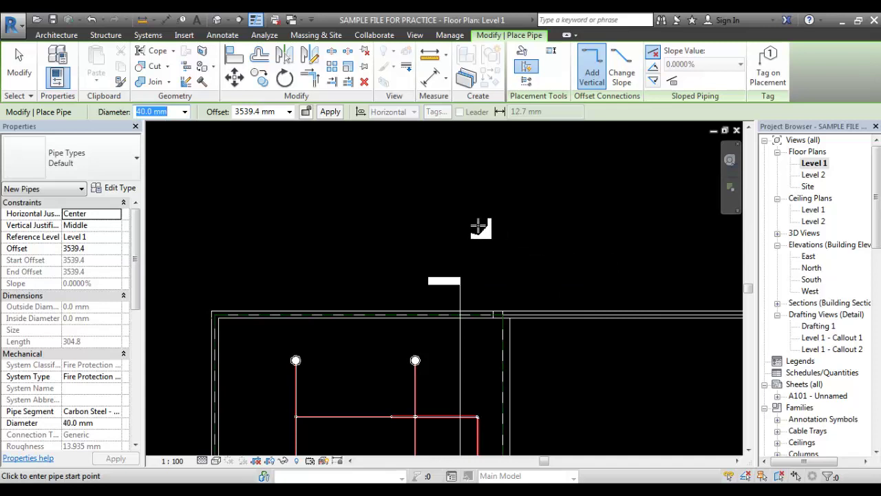
{"action": "key", "text": "Escape"}
{"action": "key", "text": "Escape"}
- Check the top, cut plane, bottom and view depth offsets in the floor plan's view range, and close the settings
{"action": "key", "text": "v"}
{"action": "key", "text": "r"}
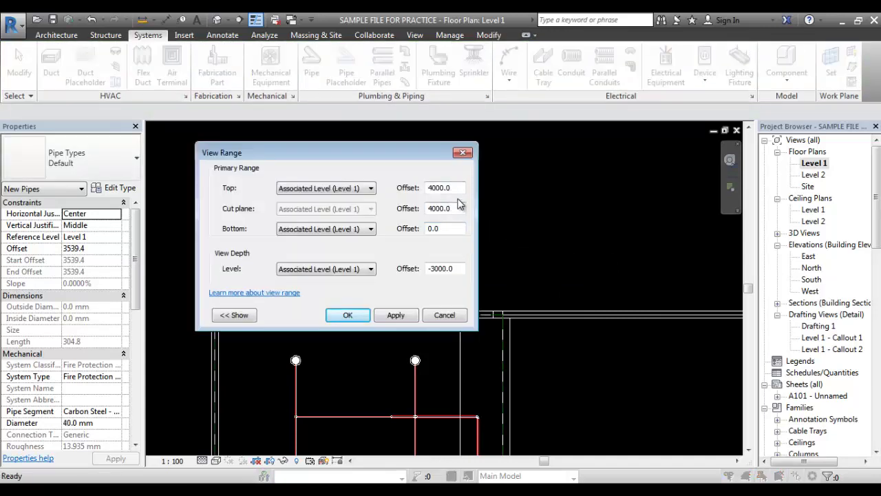
{"action": "key", "text": "Return"}
{"action": "left_click", "coordinate": [353, 184]}
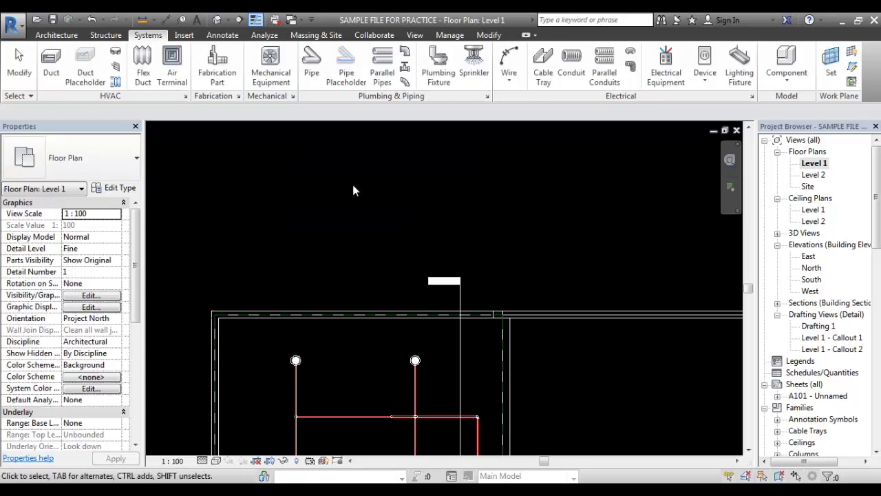
- Draw a horizontal Default pipe about 2000 mm long above the upper-left room, with 40 mm diameter and 3539.4 mm offset
{"action": "key", "text": "p"}
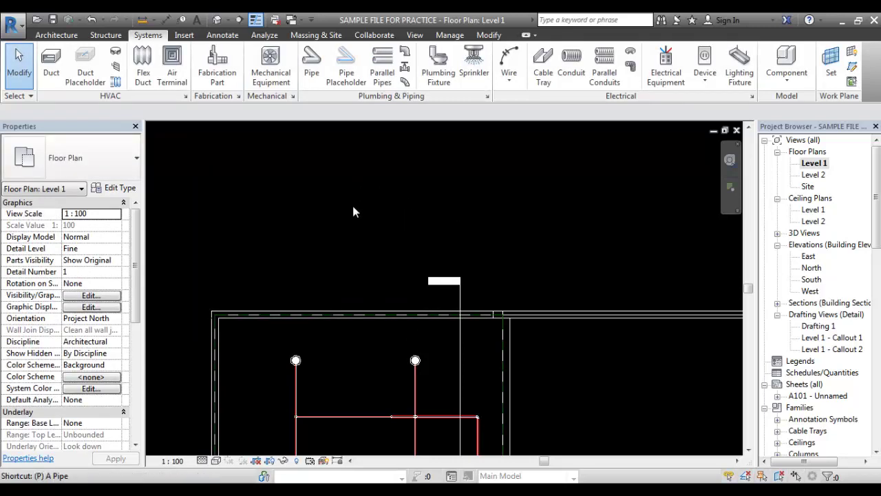
{"action": "key", "text": "i"}
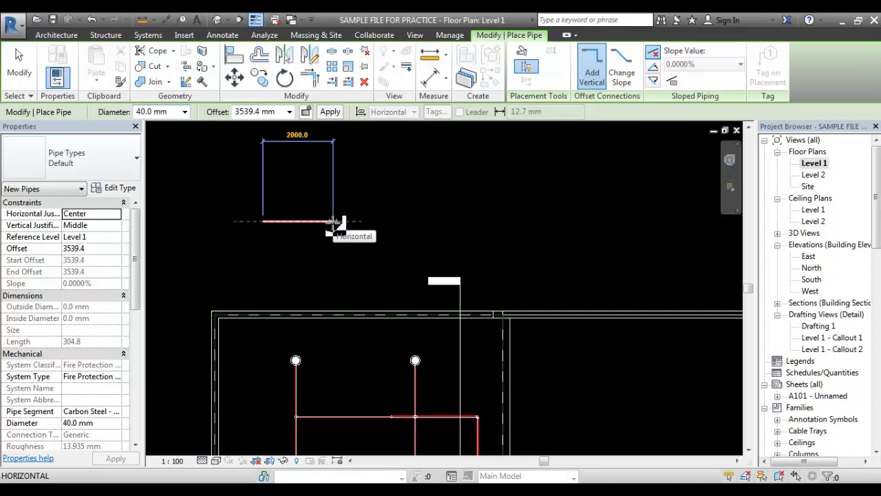
{"action": "left_click", "coordinate": [334, 221]}
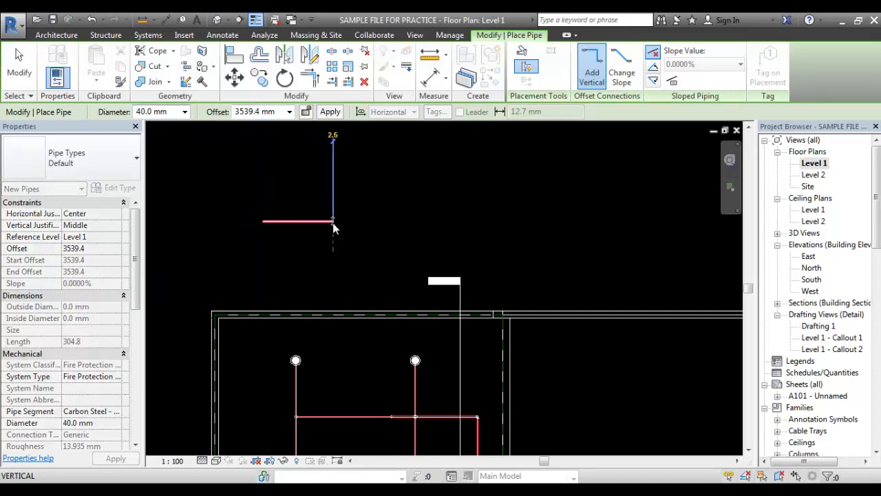
{"action": "key", "text": "Escape"}
{"action": "scroll", "coordinate": [339, 230], "scroll_direction": "up", "scroll_amount": 3}
{"action": "key", "text": "Escape"}
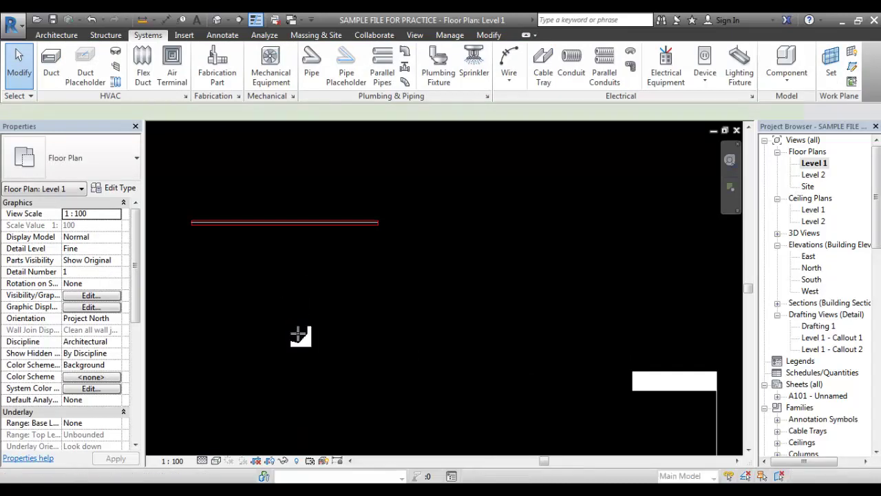
- Draw a short vertical 40 mm pipe just below the middle of the horizontal pipe, leaving a gap between them
{"action": "key", "text": "p"}
{"action": "key", "text": "i"}
{"action": "left_click", "coordinate": [288, 253]}
{"action": "left_click", "coordinate": [288, 333]}
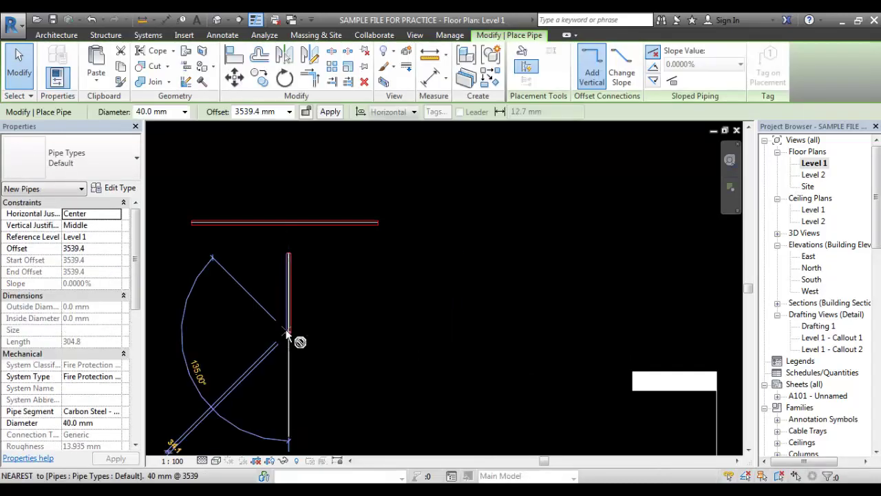
{"action": "key", "text": "Escape"}
{"action": "key", "text": "Escape"}
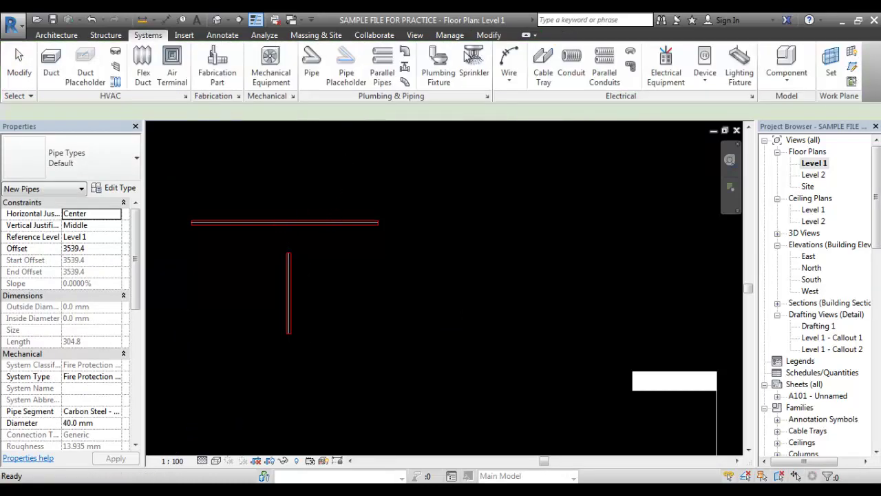
- Extend the vertical pipe up to the horizontal pipe with Trim/Extend Single Element to form a tee, and inspect the junction
{"action": "left_click", "coordinate": [482, 37]}
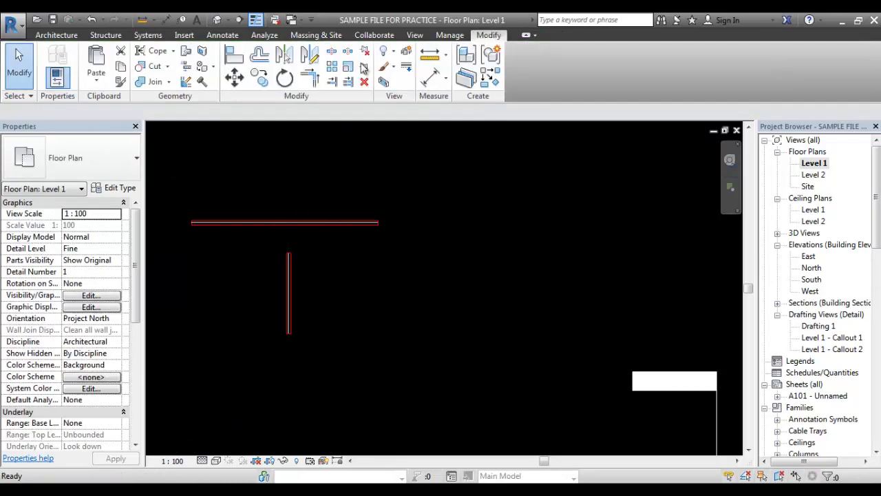
{"action": "left_click", "coordinate": [332, 83]}
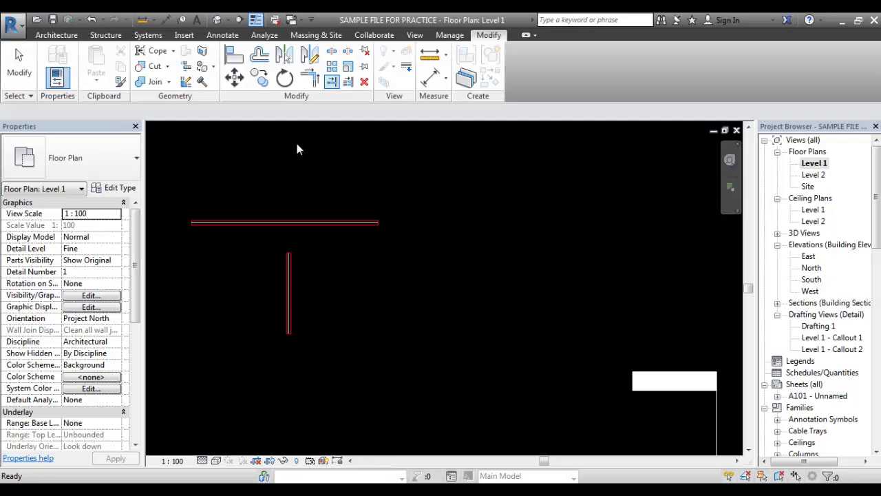
{"action": "left_click", "coordinate": [293, 221]}
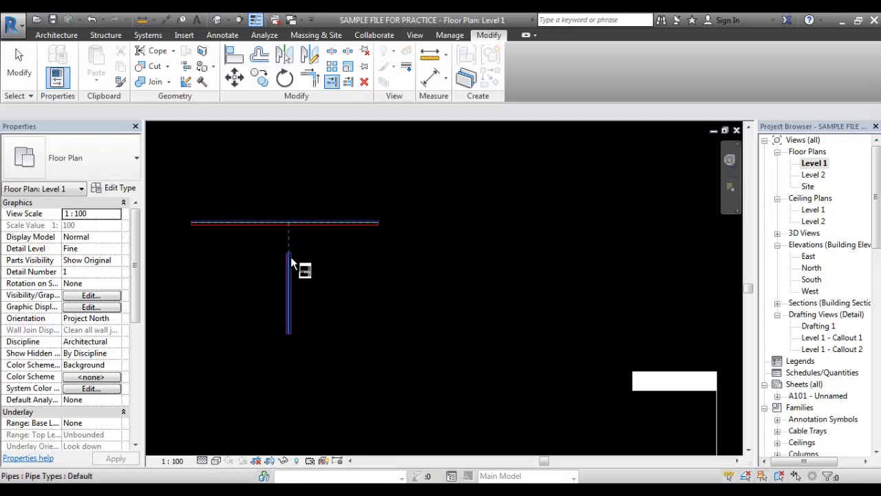
{"action": "left_click", "coordinate": [291, 249]}
{"action": "scroll", "coordinate": [285, 224], "scroll_direction": "up", "scroll_amount": 3}
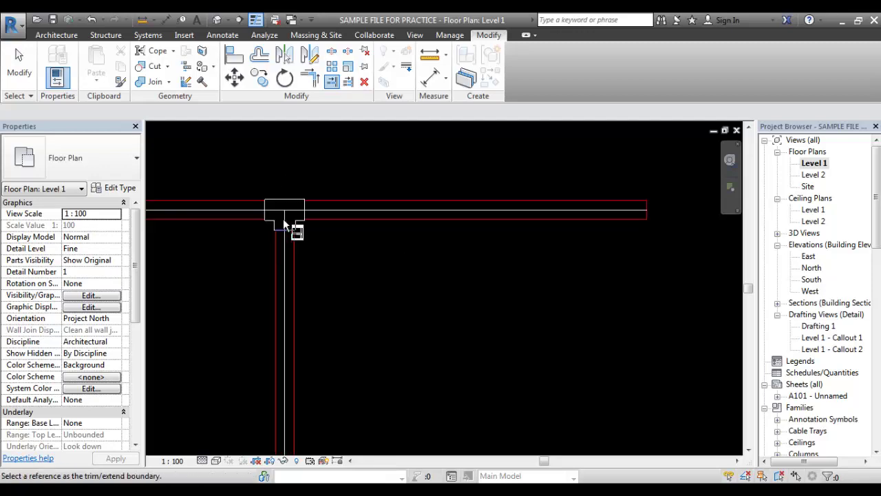
{"action": "key", "text": "Escape"}
{"action": "scroll", "coordinate": [270, 215], "scroll_direction": "down", "scroll_amount": 3}
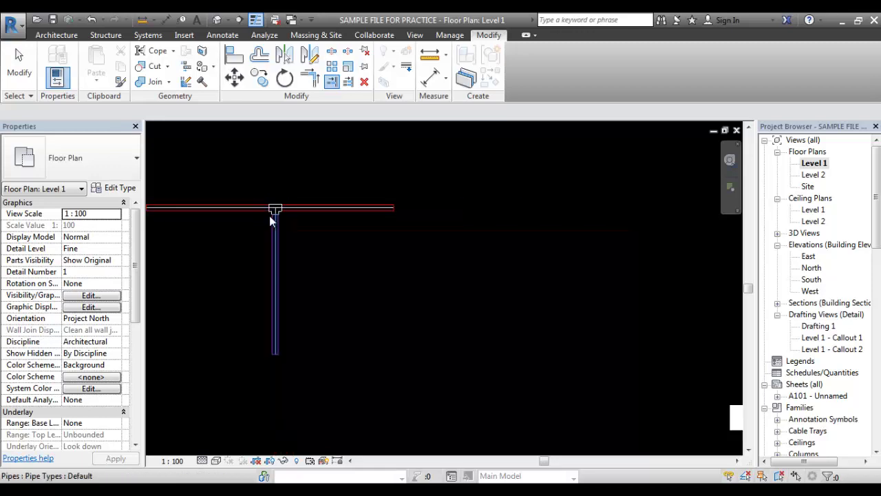
{"action": "middle_click_drag", "start_coordinate": [269, 216], "coordinate": [351, 257]}
{"action": "scroll", "coordinate": [327, 224], "scroll_direction": "up", "scroll_amount": 2}
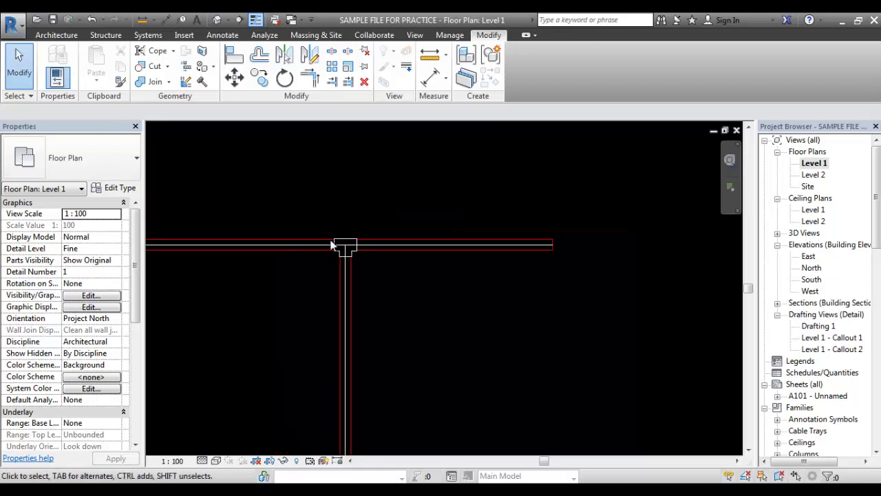
{"action": "scroll", "coordinate": [491, 276], "scroll_direction": "down", "scroll_amount": 2}
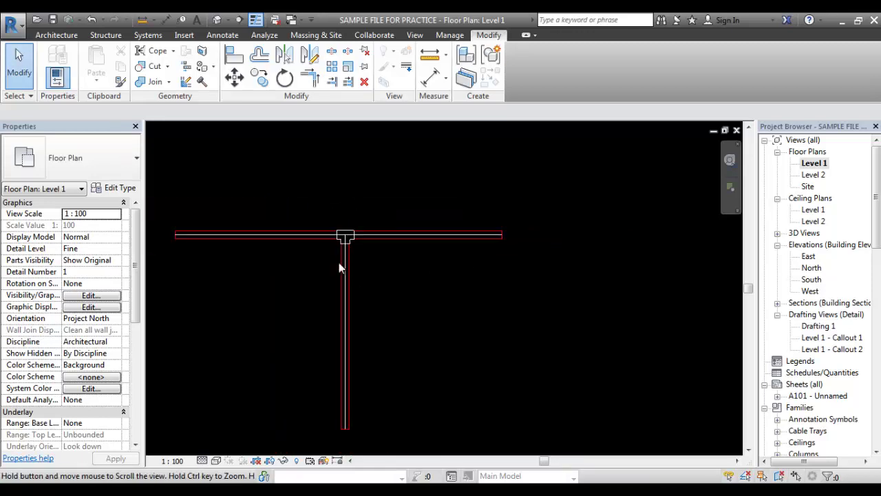
{"action": "left_click", "coordinate": [345, 268]}
{"action": "left_click", "coordinate": [505, 274]}
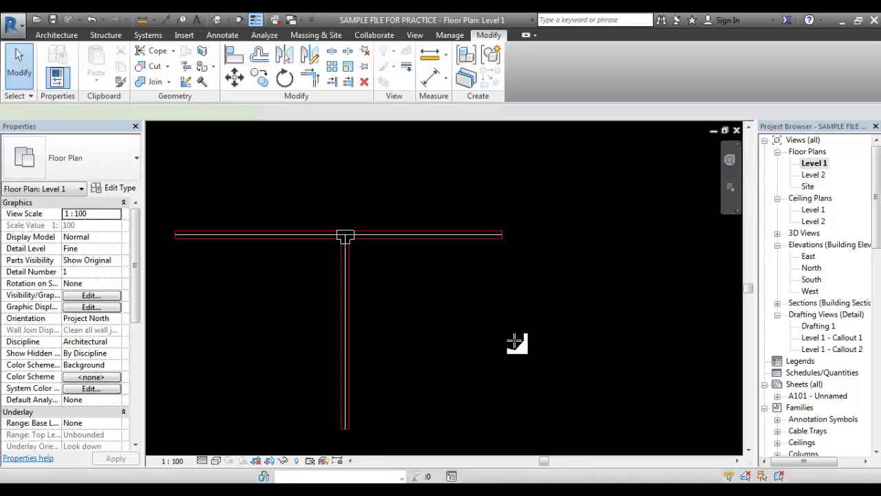
- Draw another short vertical 40 mm pipe just beyond and below the right end of the horizontal pipe
{"action": "key", "text": "p"}
{"action": "key", "text": "i"}
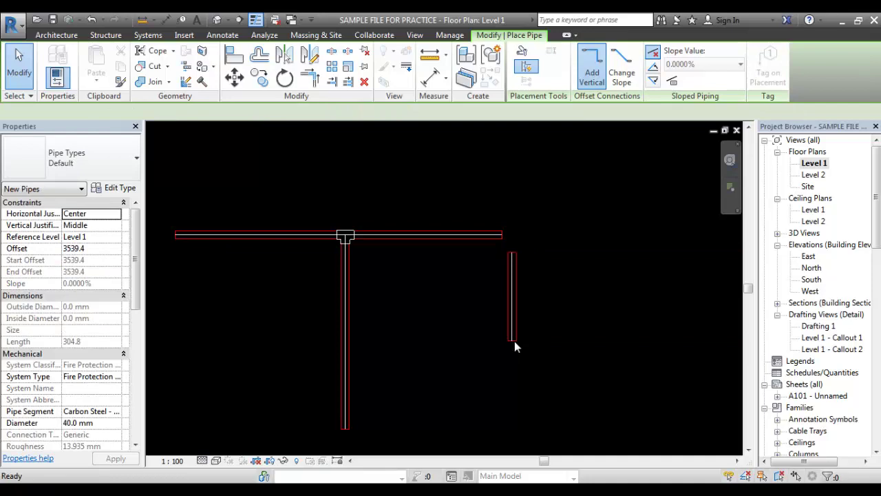
{"action": "key", "text": "Escape"}
{"action": "key", "text": "Escape"}
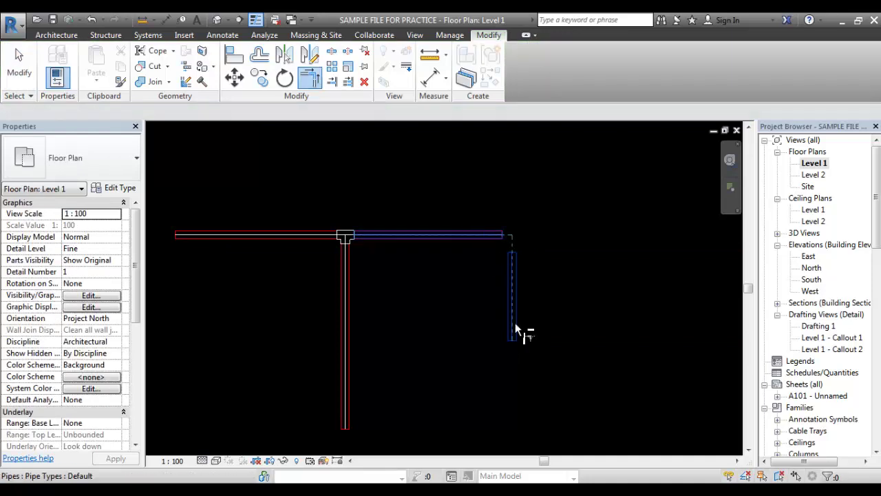
- Join the horizontal pipe's right end to the new vertical pipe with Trim/Extend to Corner to form an elbow
{"action": "left_click", "coordinate": [518, 315]}
{"action": "scroll", "coordinate": [517, 252], "scroll_direction": "up", "scroll_amount": 2}
{"action": "scroll", "coordinate": [520, 258], "scroll_direction": "down", "scroll_amount": 2}
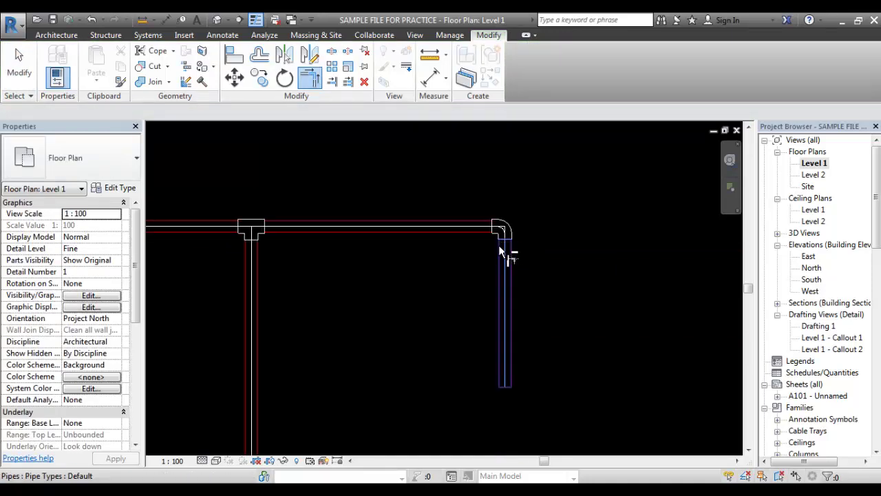
{"action": "middle_click_drag", "start_coordinate": [520, 260], "coordinate": [518, 241]}
{"action": "key", "text": "Escape"}
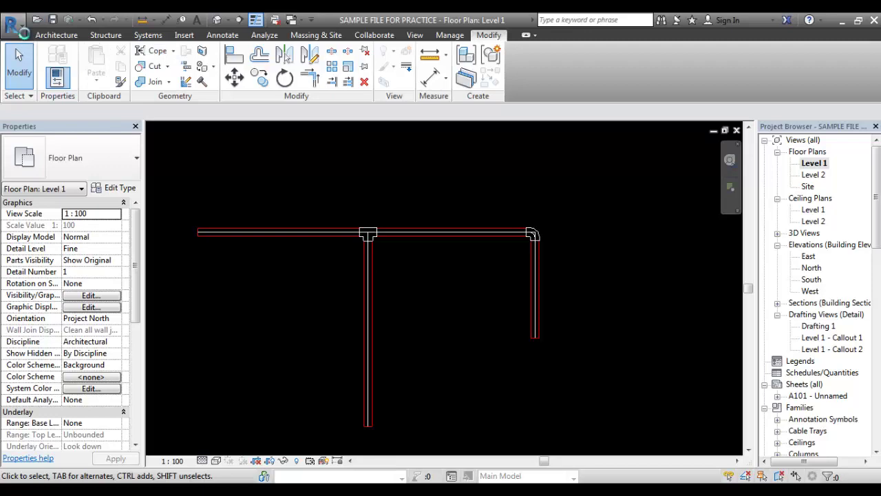
- Review the Default pipe type's routing preferences from the left horizontal pipe's type properties, and close both dialogs without changes
{"action": "left_click", "coordinate": [14, 26]}
{"action": "left_click", "coordinate": [314, 173]}
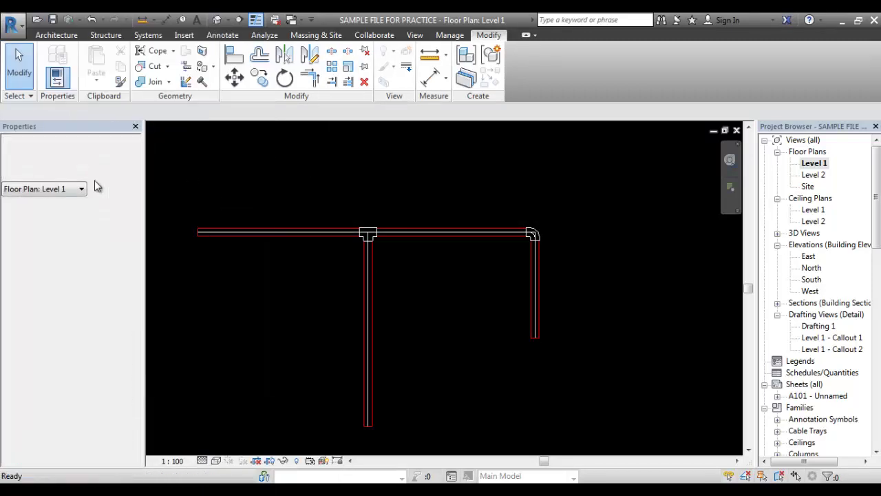
{"action": "left_click", "coordinate": [323, 240]}
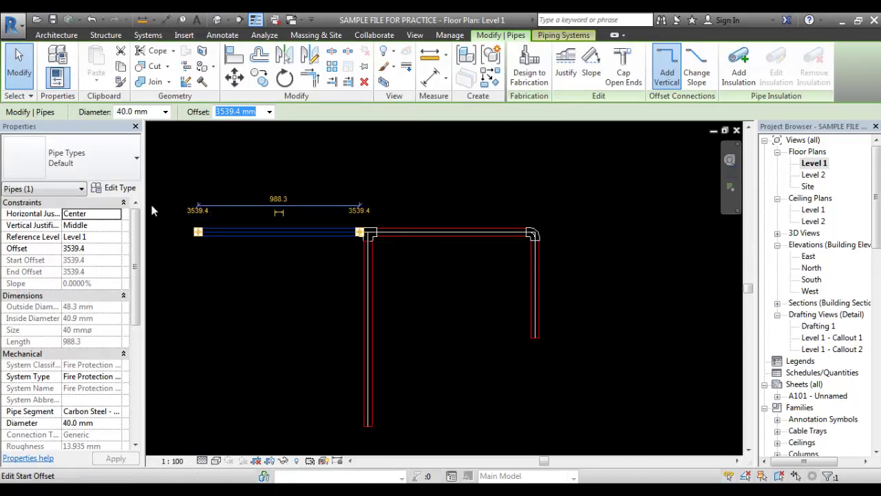
{"action": "left_click", "coordinate": [113, 190]}
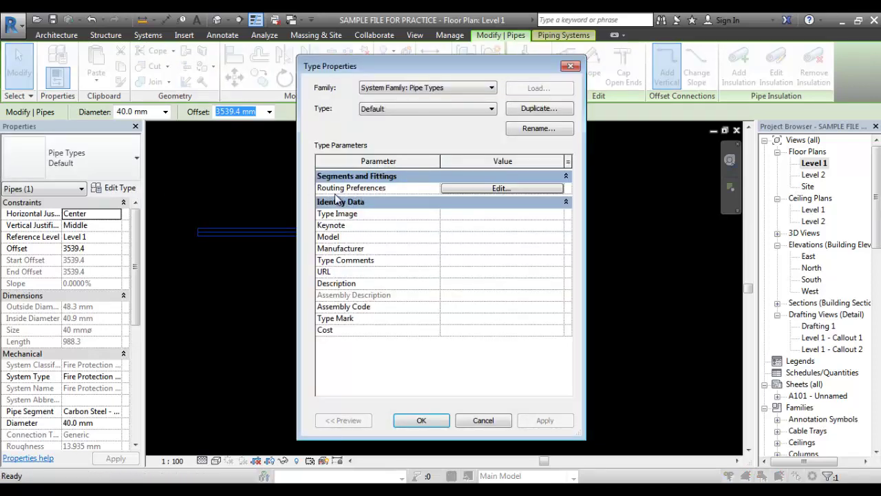
{"action": "left_click", "coordinate": [487, 189]}
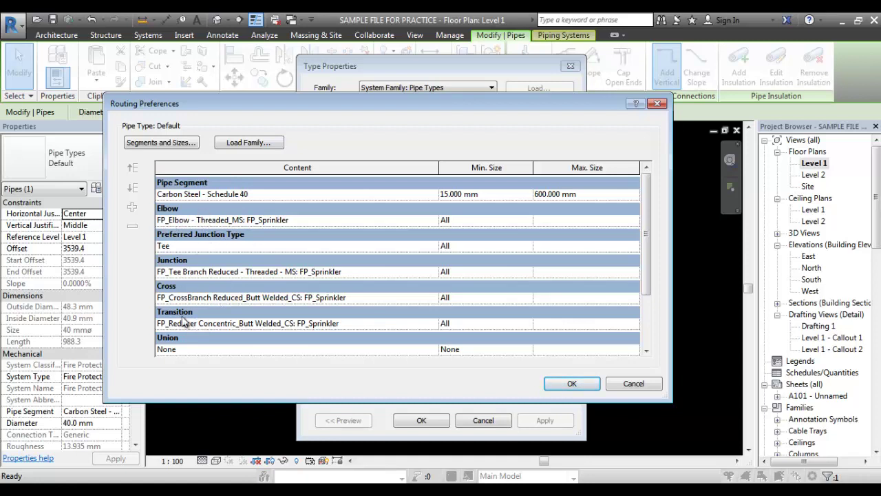
{"action": "left_click", "coordinate": [632, 384]}
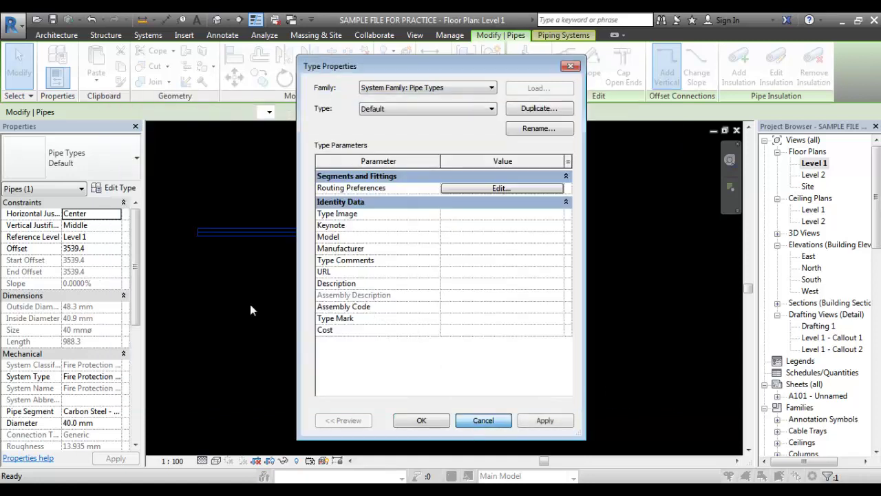
{"action": "key", "text": "Escape"}
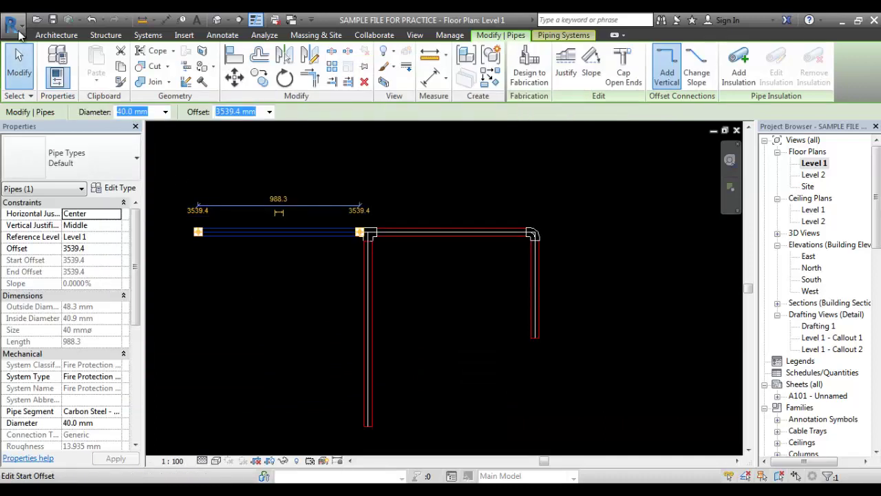
- Create a new project from the Mechanical Template
{"action": "left_click", "coordinate": [12, 26]}
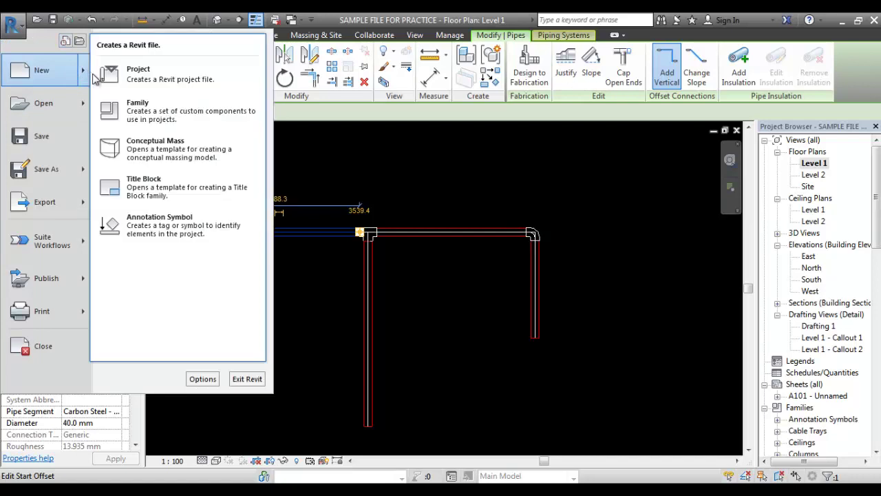
{"action": "key", "text": "Escape"}
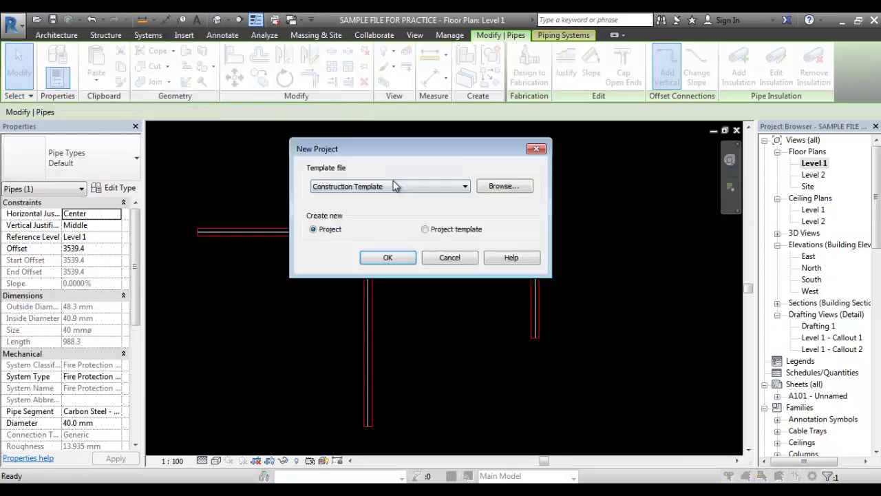
{"action": "left_click", "coordinate": [367, 191]}
{"action": "left_click", "coordinate": [403, 233]}
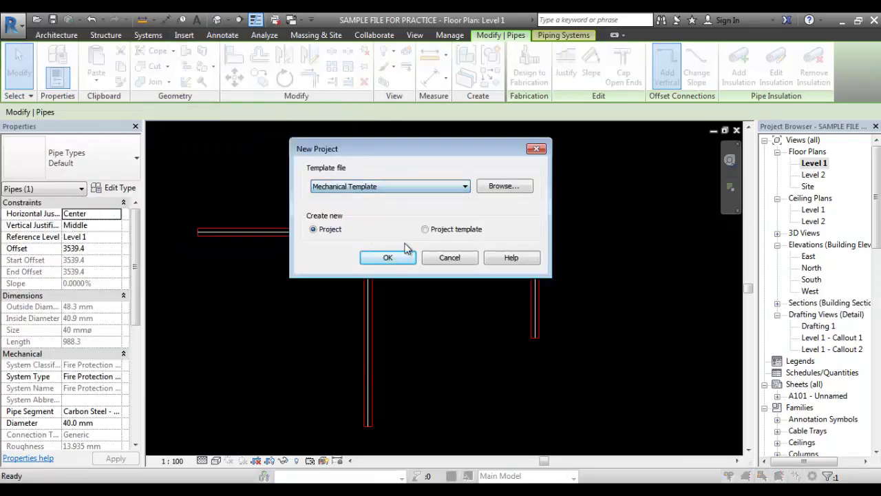
{"action": "left_click", "coordinate": [401, 259]}
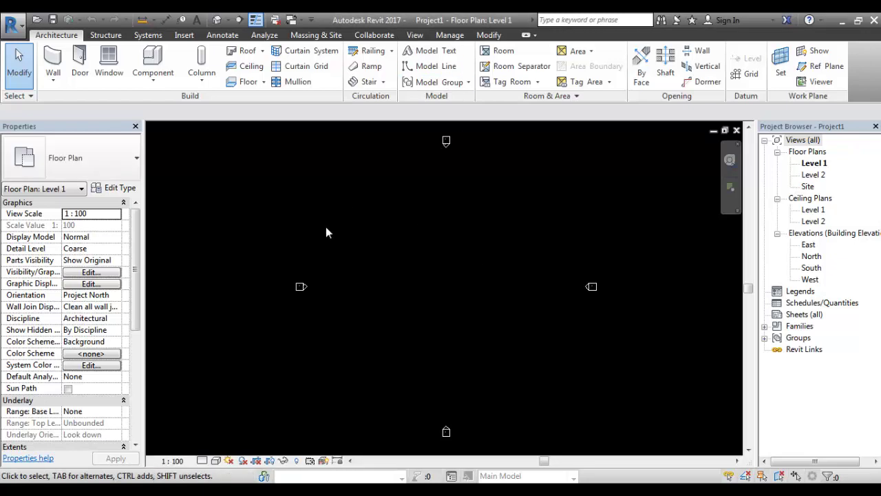
- Start the Pipe tool and try to raise the cut plane offset in the Level 1 view range
{"action": "key", "text": "p"}
{"action": "key", "text": "i"}
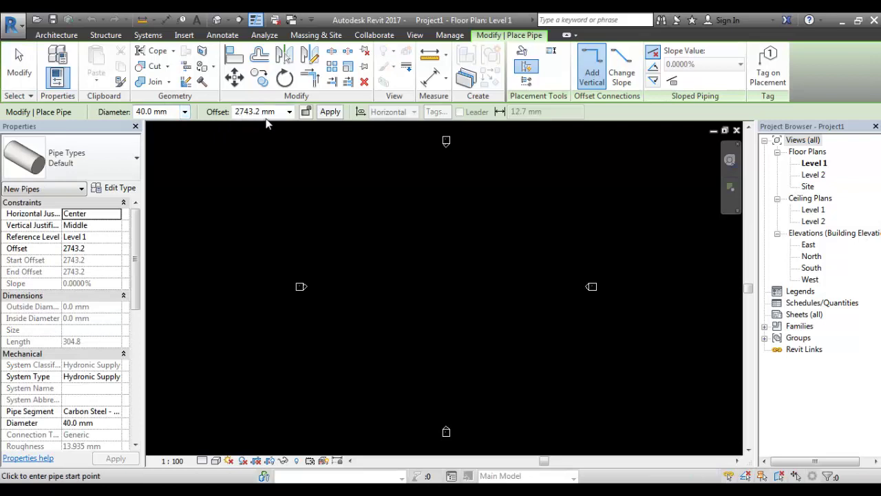
{"action": "key", "text": "Escape"}
{"action": "key", "text": "v"}
{"action": "key", "text": "r"}
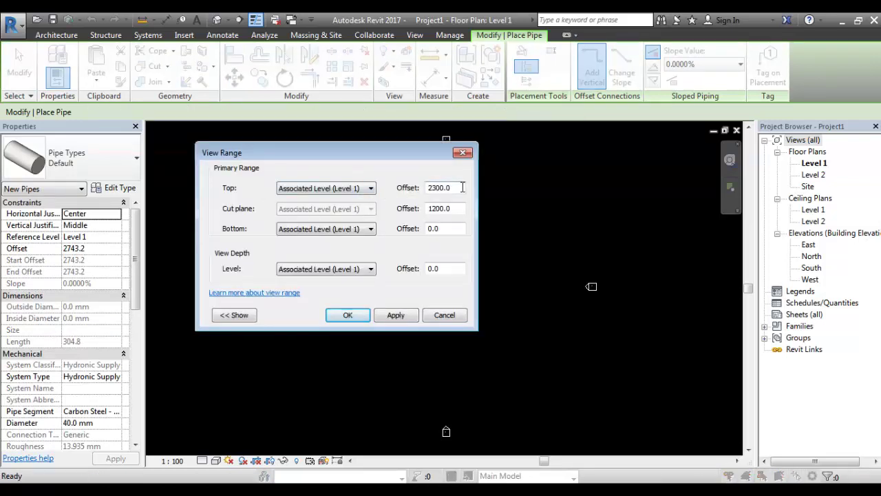
{"action": "left_click_drag", "start_coordinate": [460, 208], "coordinate": [381, 211]}
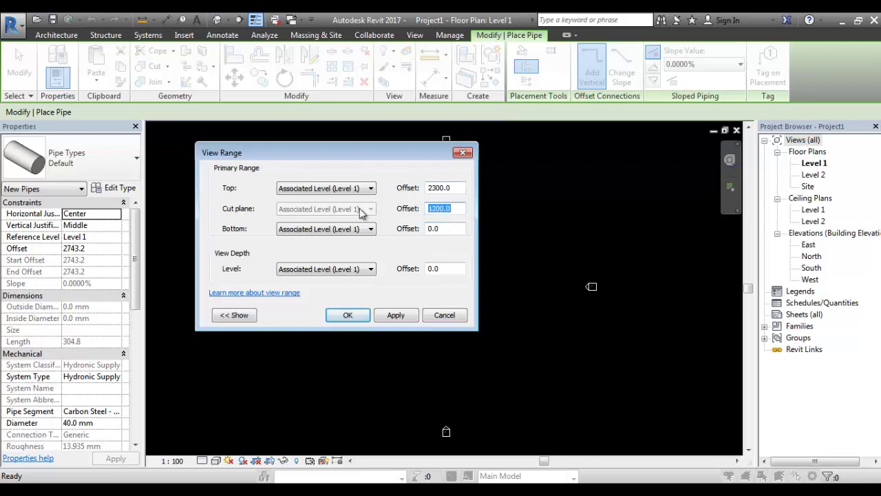
{"action": "type", "text": "23"}
{"action": "left_click", "coordinate": [352, 322]}
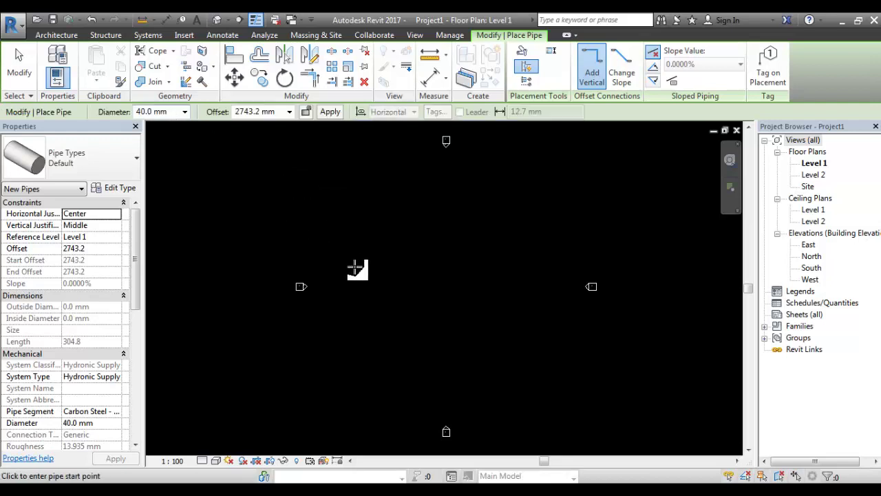
- Draw a horizontal 40 mm pipe about 11000 mm long at an offset of 2000 mm in the upper-left part of the plan
{"action": "left_click", "coordinate": [260, 112]}
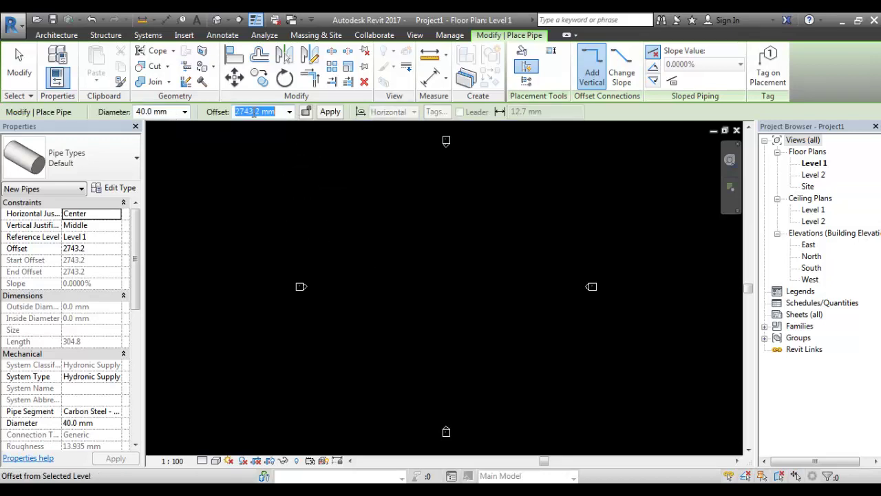
{"action": "type", "text": "2000"}
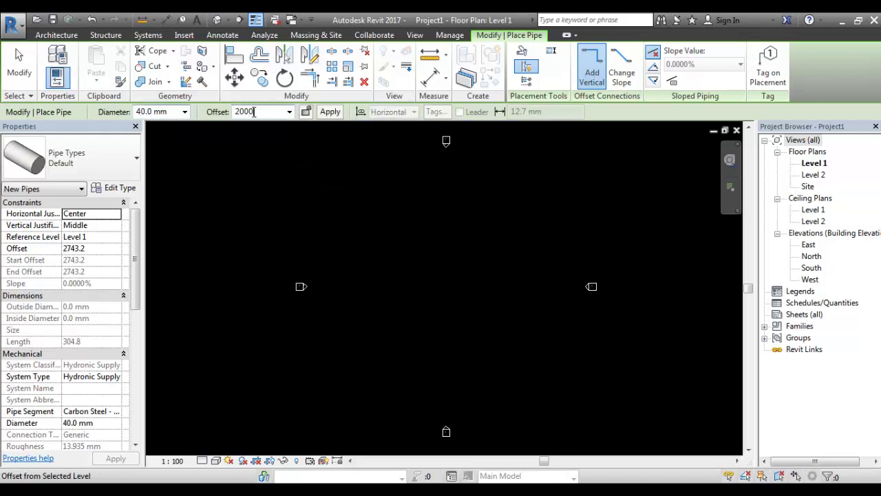
{"action": "key", "text": "Return"}
{"action": "left_click", "coordinate": [336, 242]}
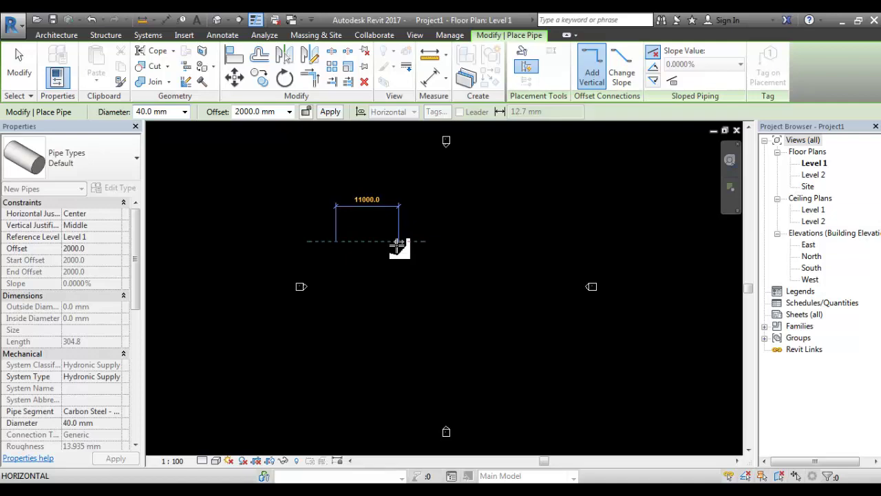
{"action": "left_click", "coordinate": [398, 242]}
{"action": "key", "text": "Escape"}
{"action": "key", "text": "Escape"}
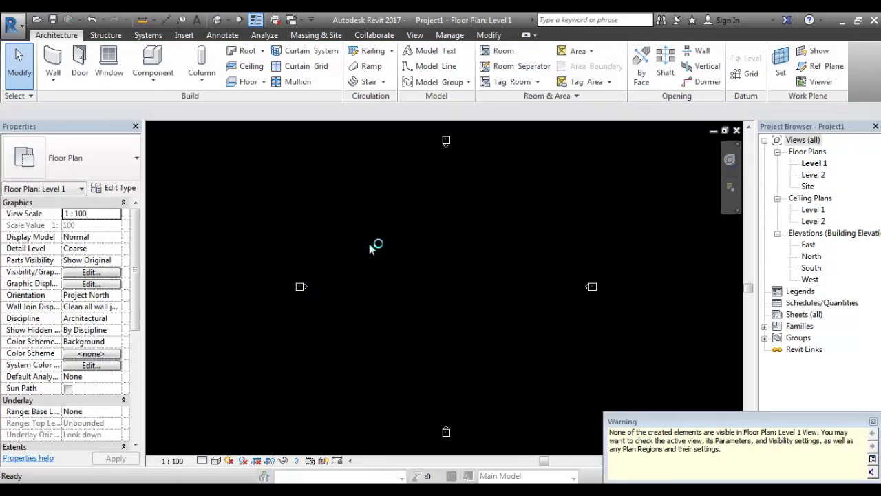
- Set the cut plane offset in the Level 1 view range to 2300 and apply it
{"action": "key", "text": "v"}
{"action": "key", "text": "r"}
{"action": "left_click_drag", "start_coordinate": [451, 208], "coordinate": [444, 207]}
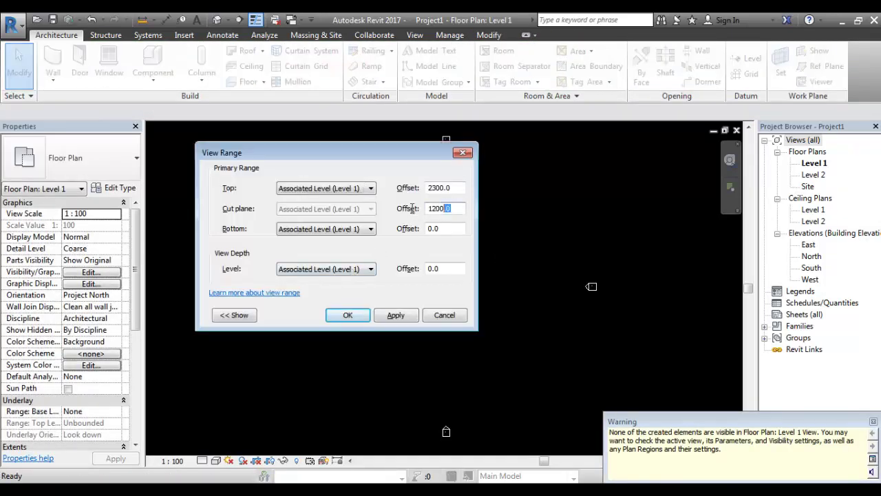
{"action": "type", "text": "2300"}
{"action": "left_click", "coordinate": [405, 314]}
{"action": "left_click", "coordinate": [339, 315]}
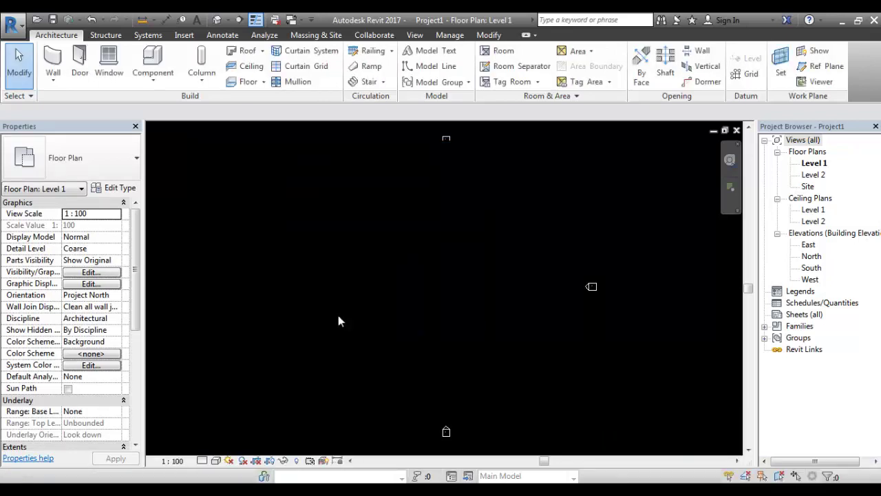
- Select the new pipe to check its properties and set the Level 1 plan's detail level to Fine
{"action": "scroll", "coordinate": [379, 243], "scroll_direction": "up", "scroll_amount": 2}
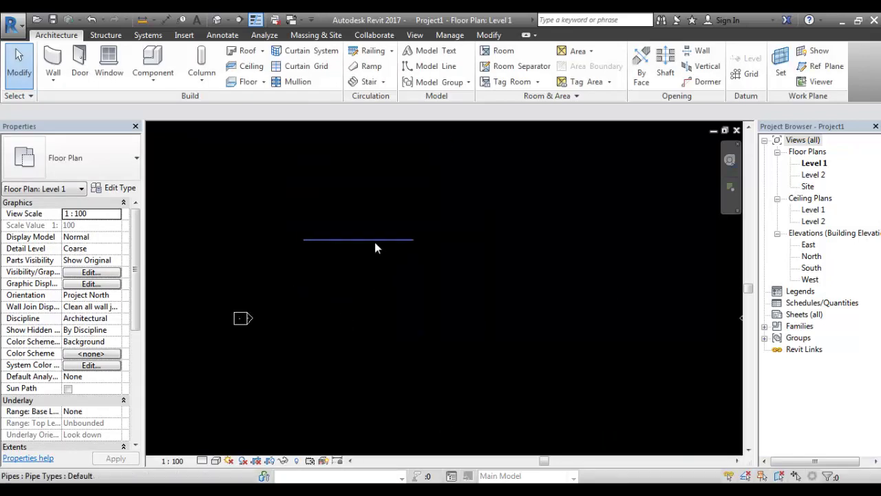
{"action": "left_click", "coordinate": [338, 240]}
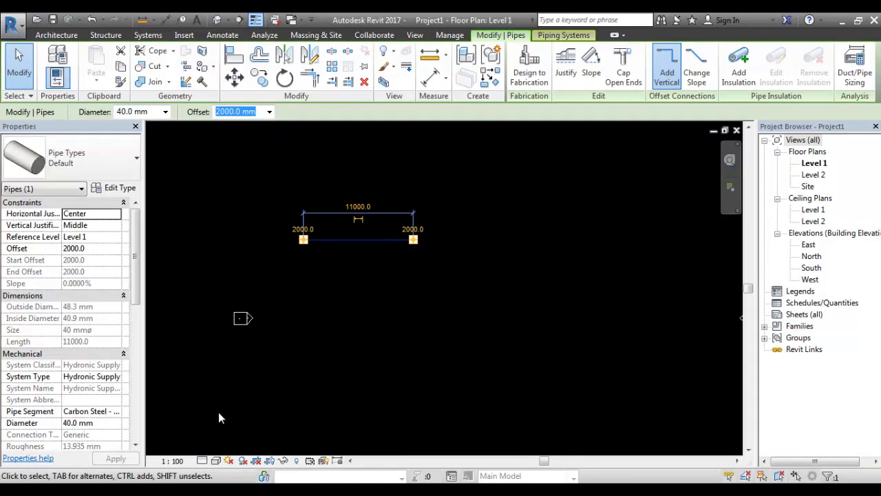
{"action": "left_click", "coordinate": [201, 460]}
{"action": "left_click", "coordinate": [209, 449]}
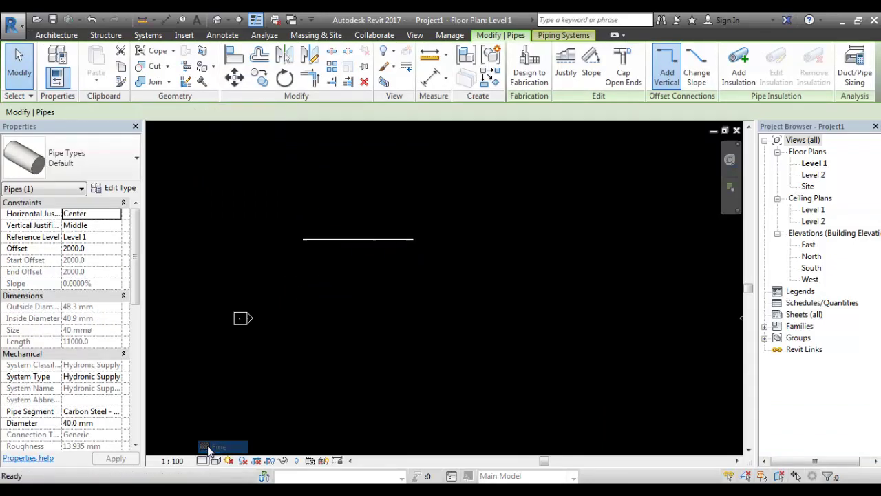
{"action": "left_click", "coordinate": [285, 284]}
{"action": "scroll", "coordinate": [297, 275], "scroll_direction": "up", "scroll_amount": 3}
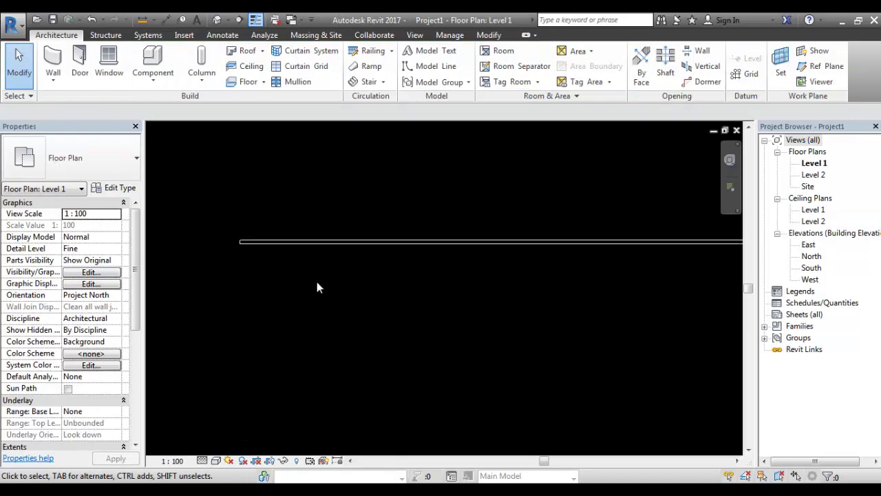
{"action": "middle_click_drag", "start_coordinate": [317, 288], "coordinate": [427, 315]}
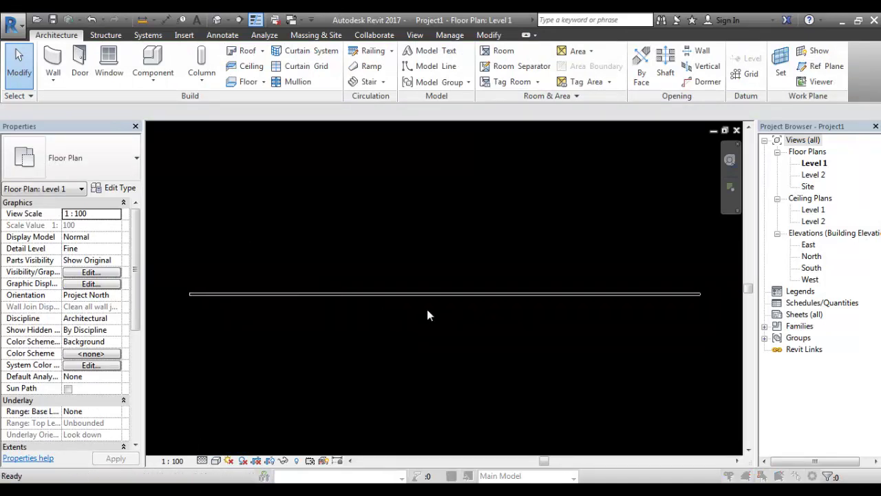
- Review the visibility of the Pipes category and its Center Line, Drop and Rise subcategories in the Level 1 visibility/graphic overrides
{"action": "key", "text": "v"}
{"action": "key", "text": "g"}
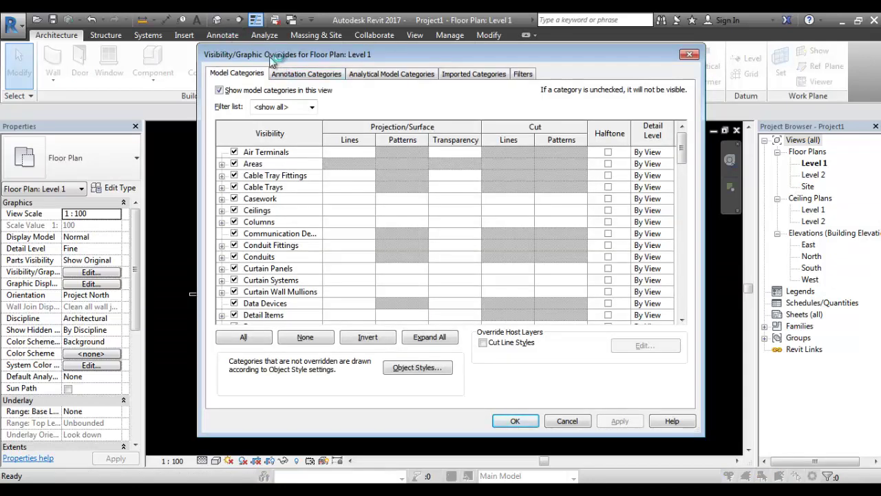
{"action": "left_click", "coordinate": [248, 187]}
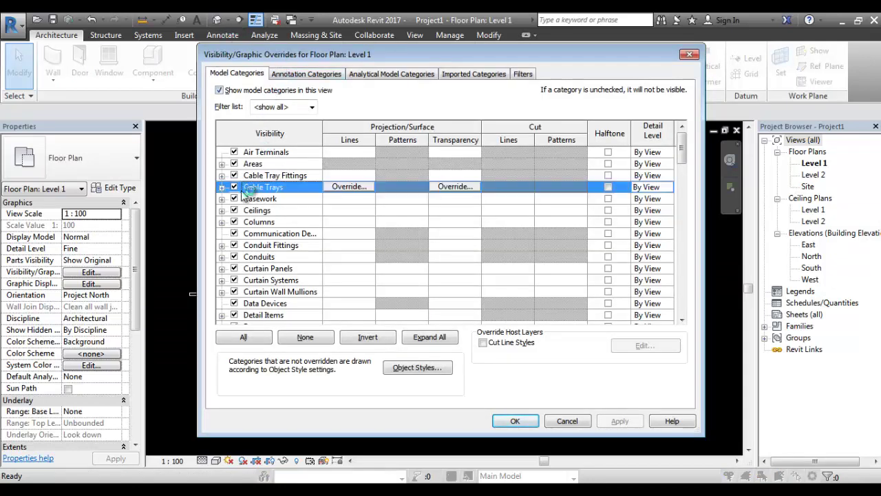
{"action": "key", "text": "p"}
{"action": "key", "text": "i"}
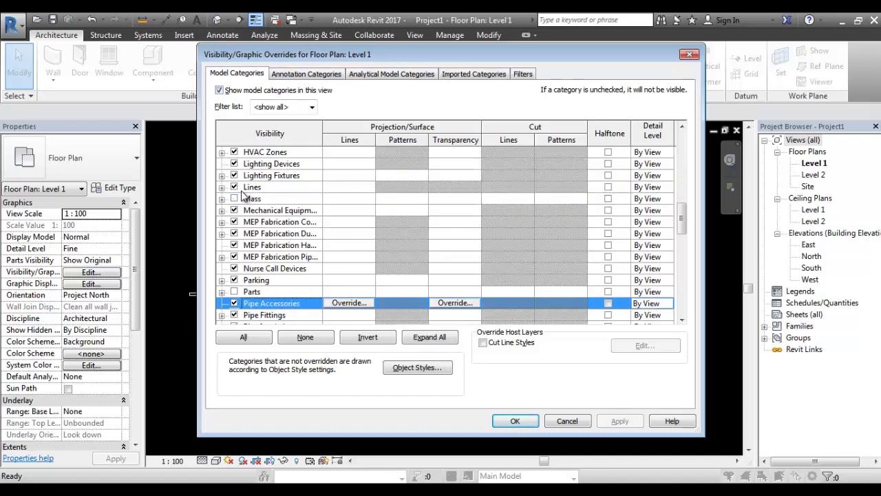
{"action": "scroll", "coordinate": [221, 294], "scroll_direction": "down", "scroll_amount": 2}
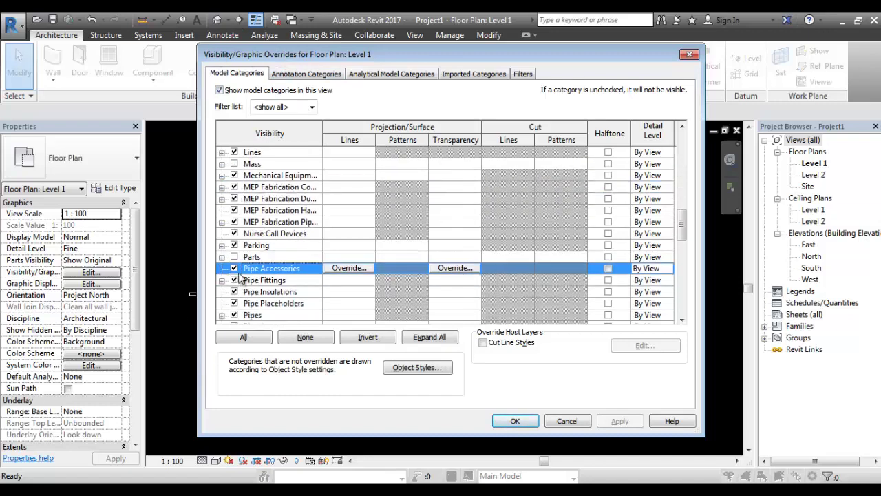
{"action": "left_click", "coordinate": [221, 292]}
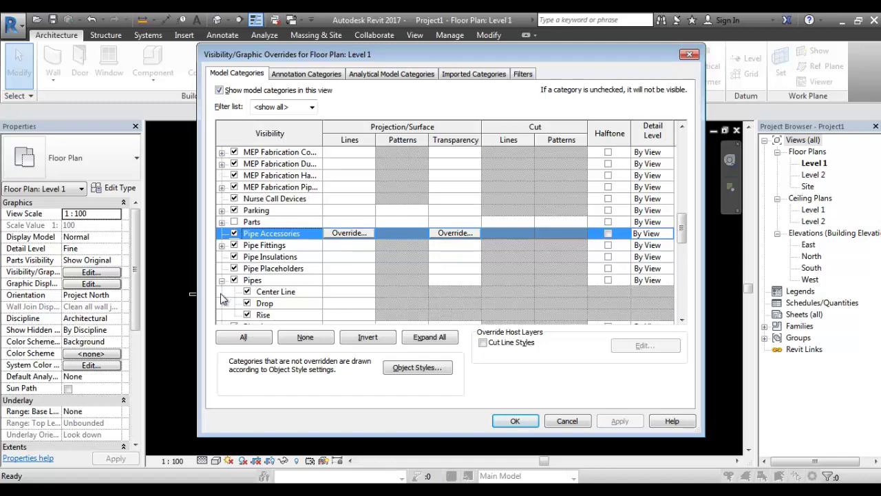
{"action": "left_click", "coordinate": [515, 421]}
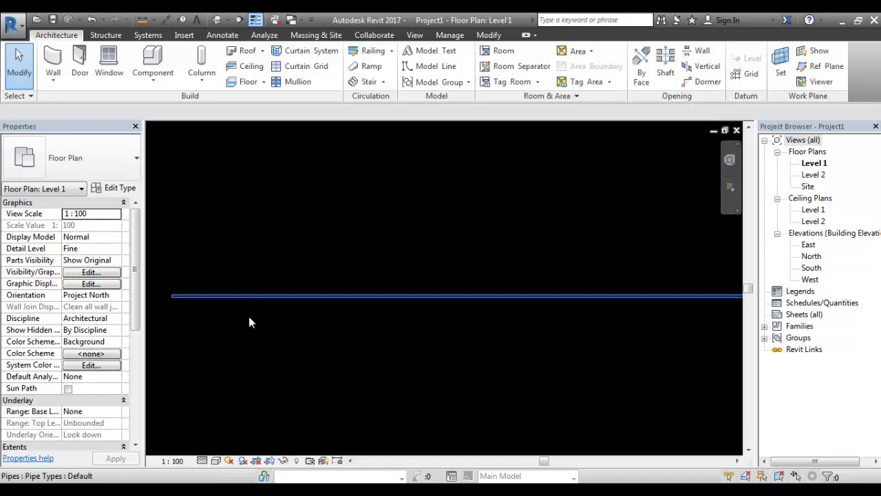
- Set the Level 1 plan's visual style to Hidden Line and inspect the pipe's centre line at its left end
{"action": "left_click", "coordinate": [217, 460]}
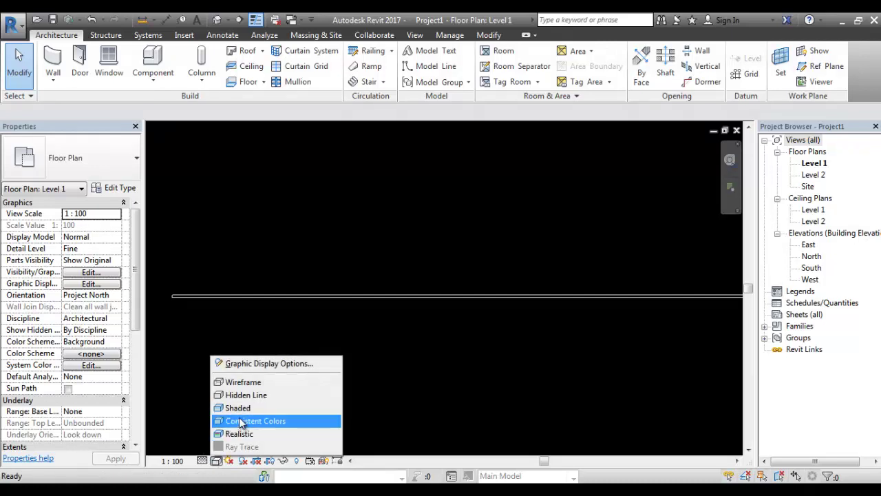
{"action": "left_click", "coordinate": [255, 394]}
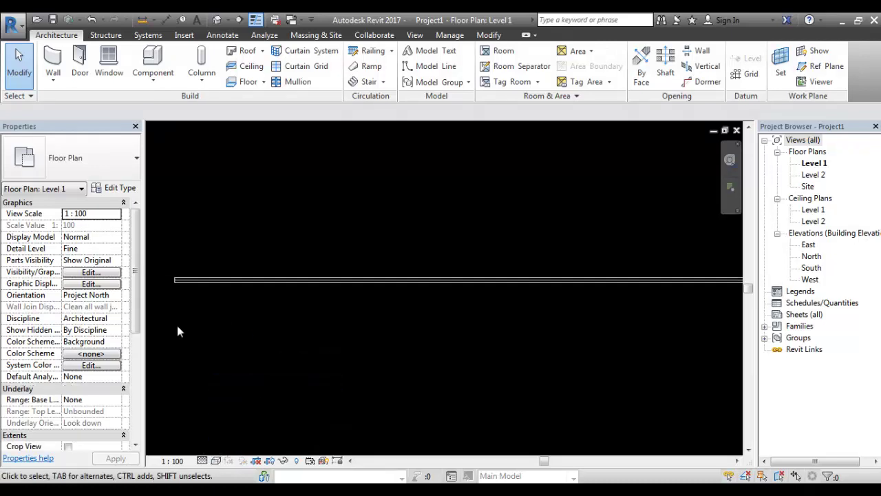
{"action": "scroll", "coordinate": [325, 372], "scroll_direction": "up", "scroll_amount": 2}
{"action": "middle_click_drag", "start_coordinate": [397, 377], "coordinate": [334, 349]}
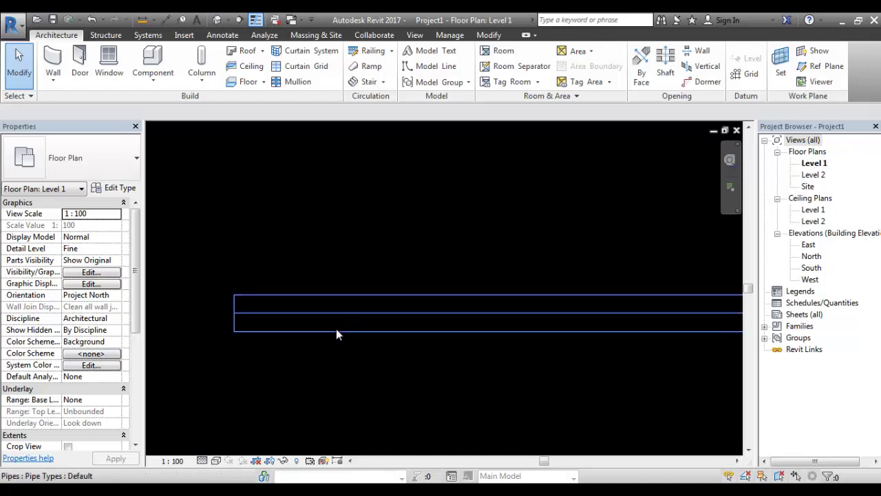
- Toggle the plan twice between the Shaded and Hidden Line visual styles to compare the pipe's display, ending in Hidden Line
{"action": "key", "text": "s"}
{"action": "key", "text": "d"}
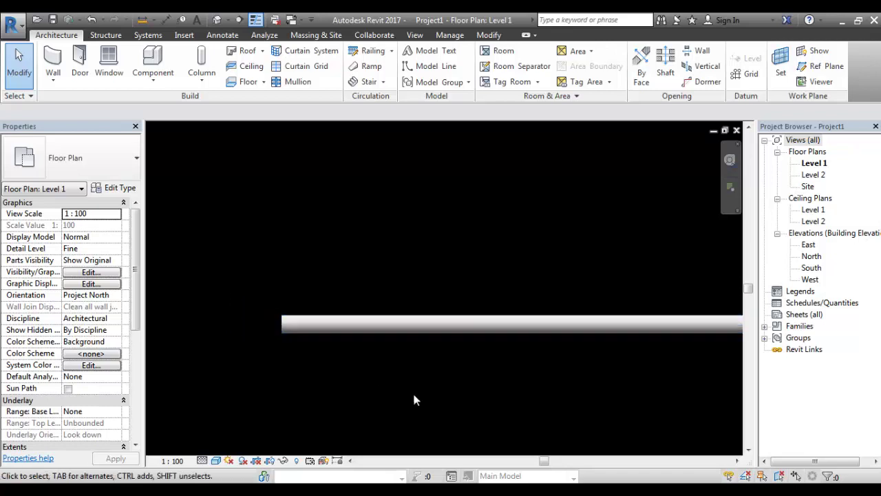
{"action": "middle_click_drag", "start_coordinate": [413, 399], "coordinate": [404, 383]}
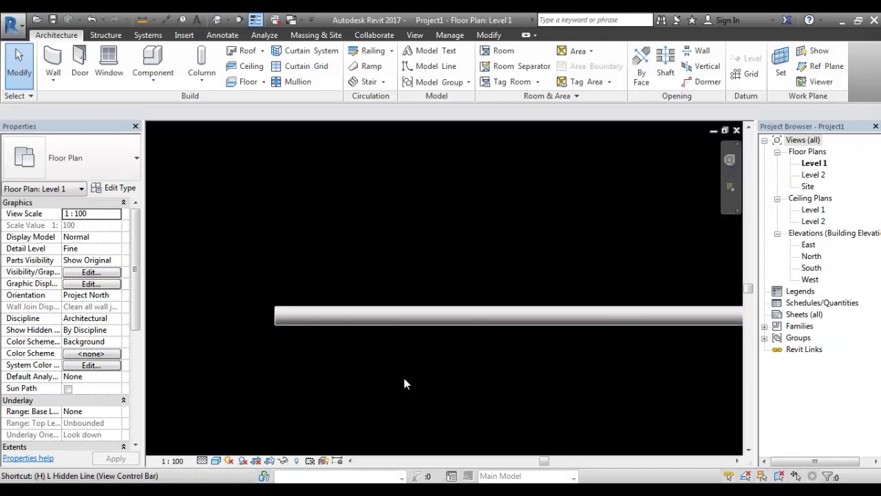
{"action": "middle_click_drag", "start_coordinate": [423, 349], "coordinate": [346, 321]}
{"action": "left_click", "coordinate": [216, 461]}
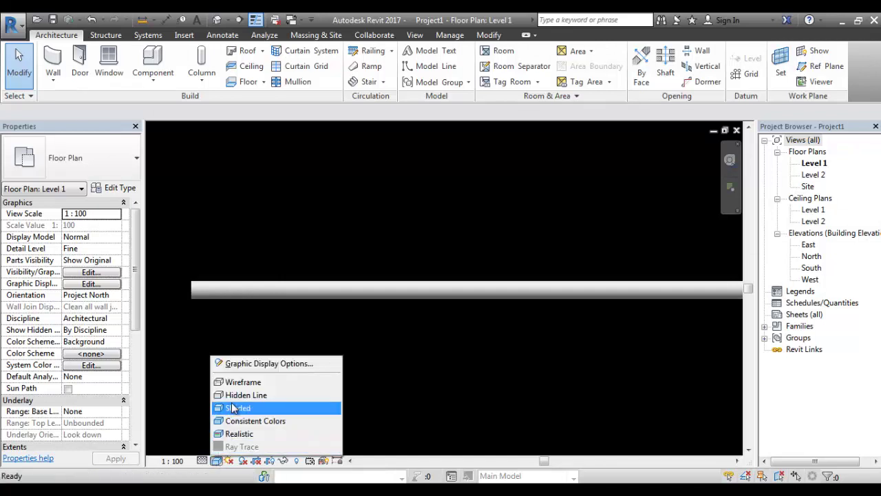
{"action": "left_click", "coordinate": [232, 401]}
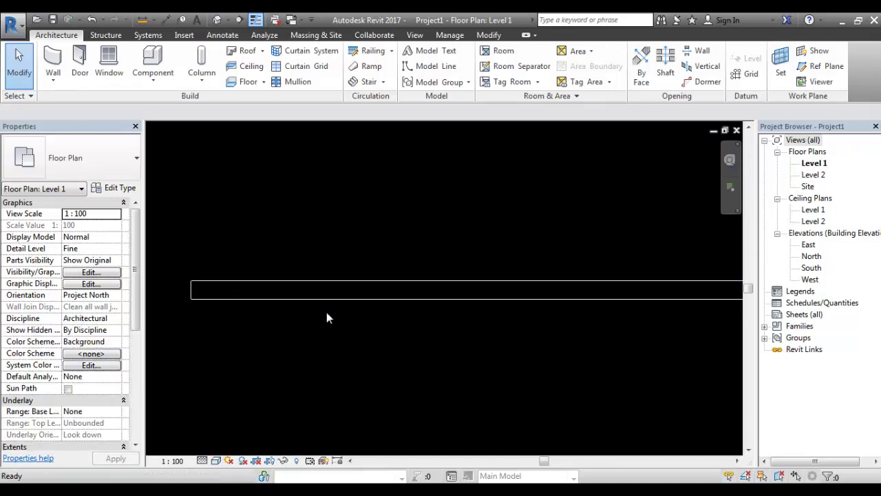
{"action": "key", "text": "s"}
{"action": "key", "text": "d"}
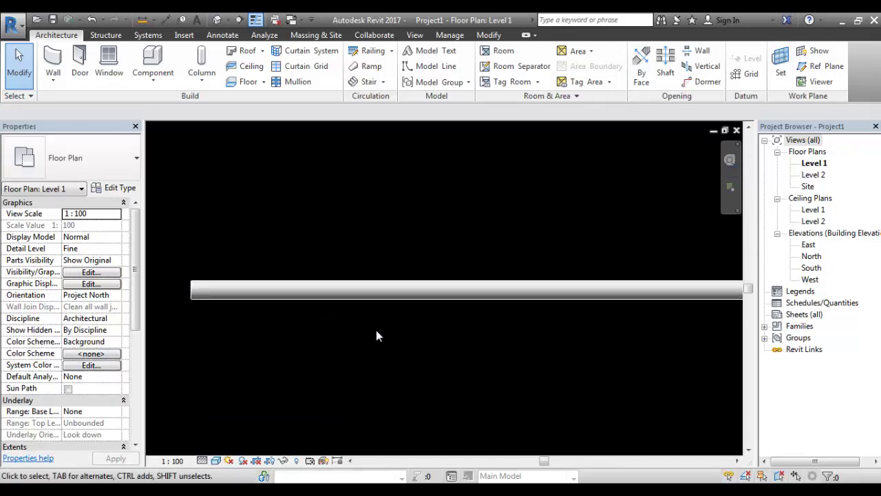
{"action": "key", "text": "h"}
{"action": "key", "text": "l"}
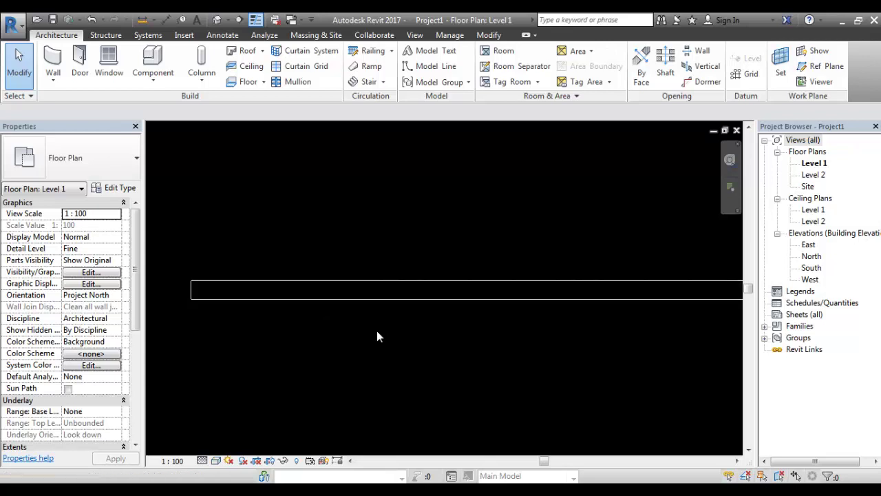
{"action": "scroll", "coordinate": [377, 331], "scroll_direction": "down", "scroll_amount": 3}
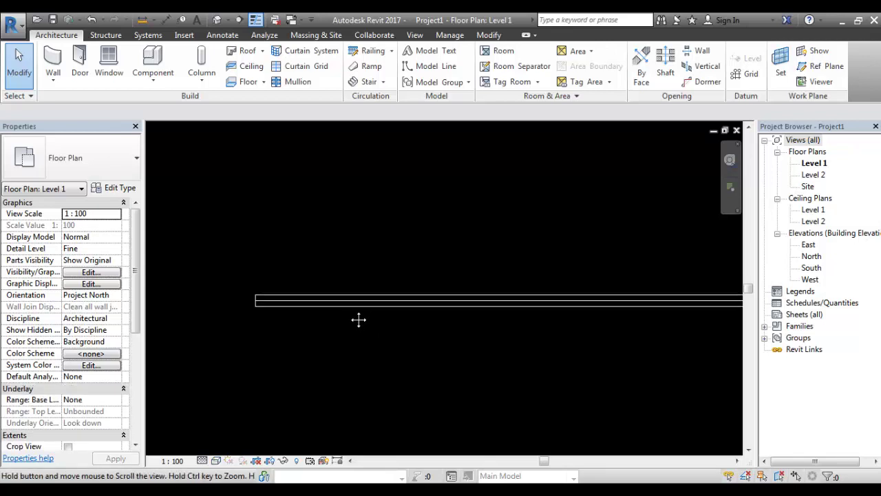
- Shorten the horizontal pipe to about 5400 mm by moving its right end inward
{"action": "scroll", "coordinate": [358, 319], "scroll_direction": "down", "scroll_amount": 3}
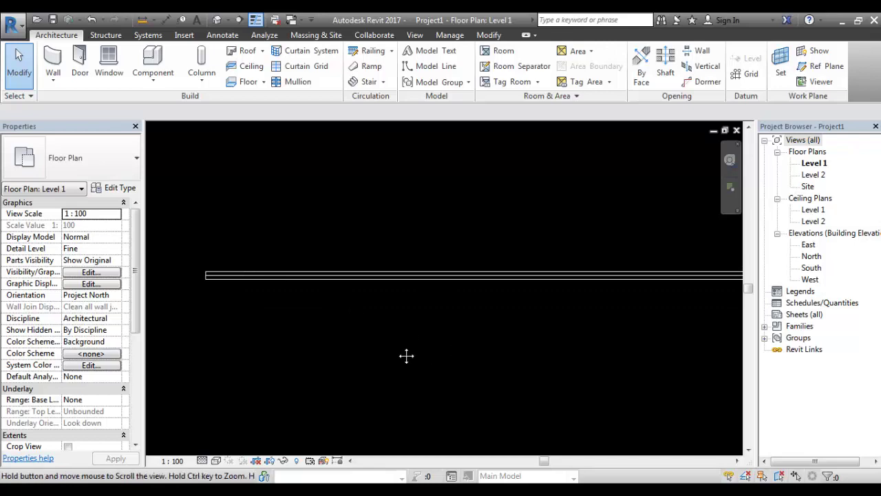
{"action": "scroll", "coordinate": [386, 309], "scroll_direction": "down", "scroll_amount": 3}
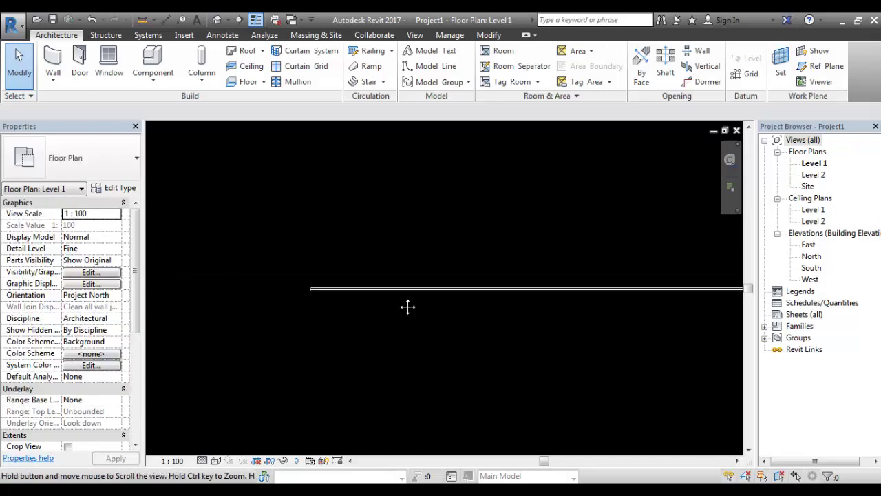
{"action": "scroll", "coordinate": [413, 307], "scroll_direction": "up", "scroll_amount": 3}
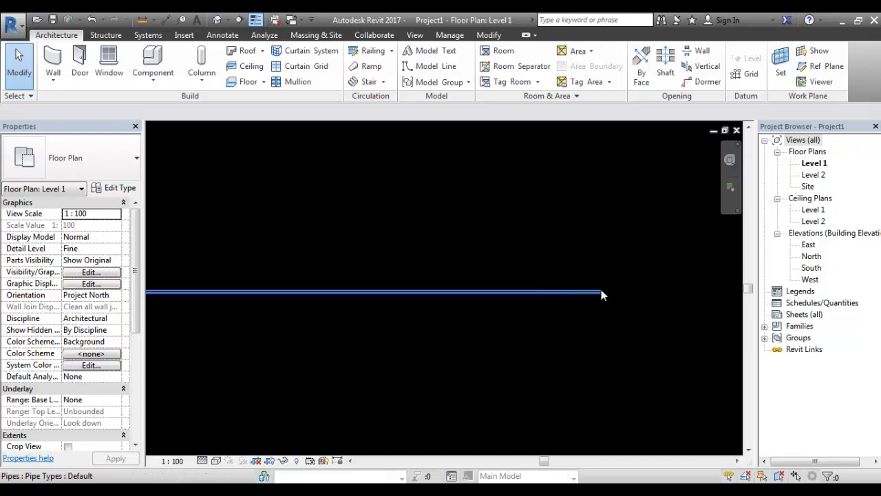
{"action": "left_click", "coordinate": [602, 292]}
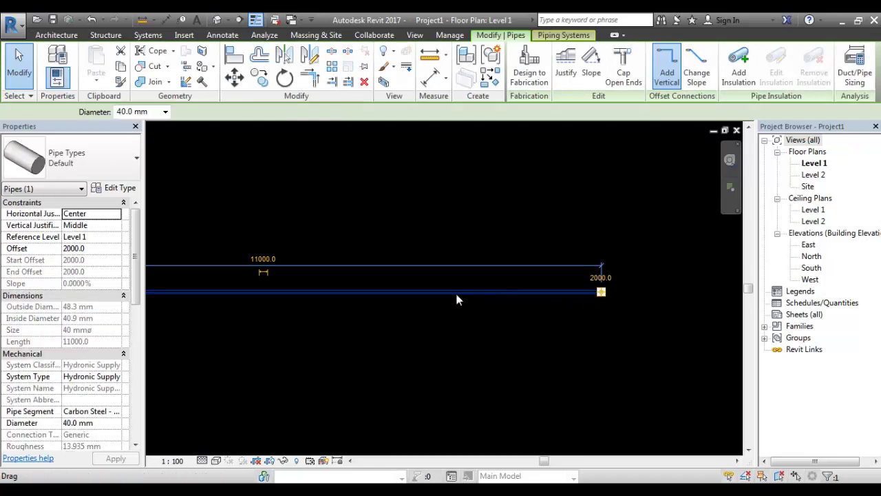
{"action": "key", "text": "Escape"}
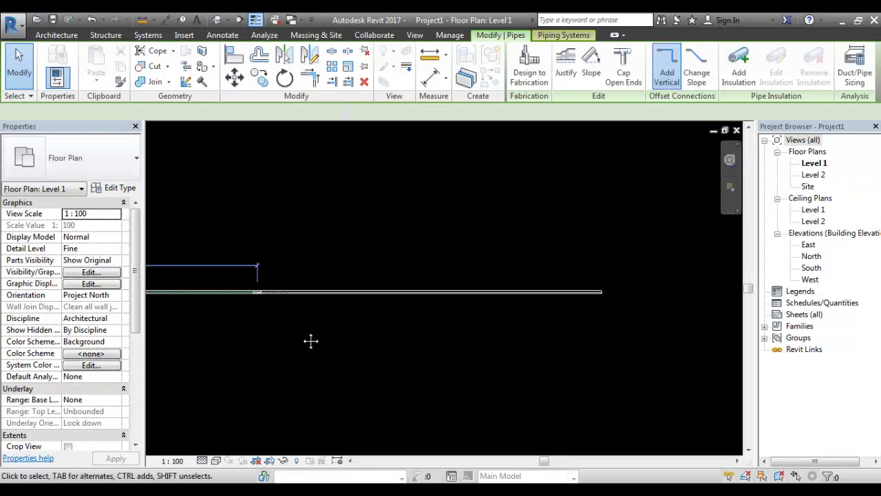
{"action": "key", "text": "ctrl+Left"}
{"action": "key", "text": "z"}
{"action": "key", "text": "f"}
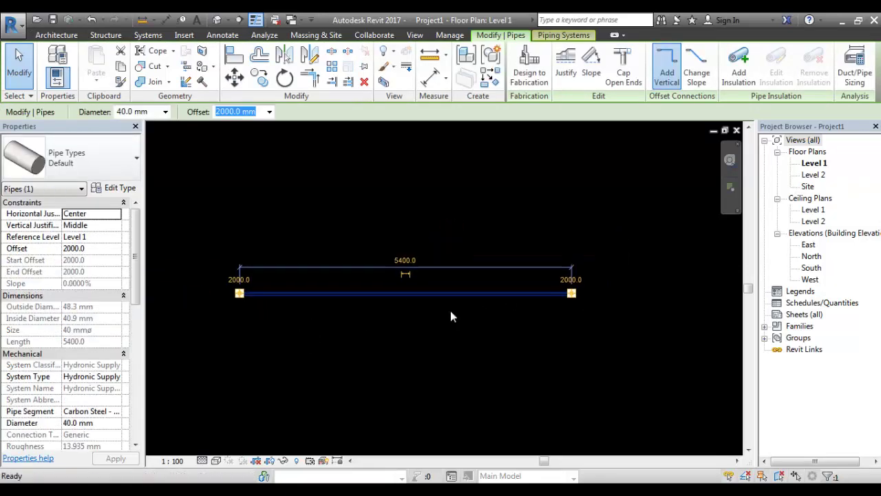
{"action": "key", "text": "Escape"}
- Draw a 40 mm diameter vertical pipe at 2000 mm offset, about 1200 mm long, starting just below the horizontal pipe
{"action": "key", "text": "p"}
{"action": "key", "text": "i"}
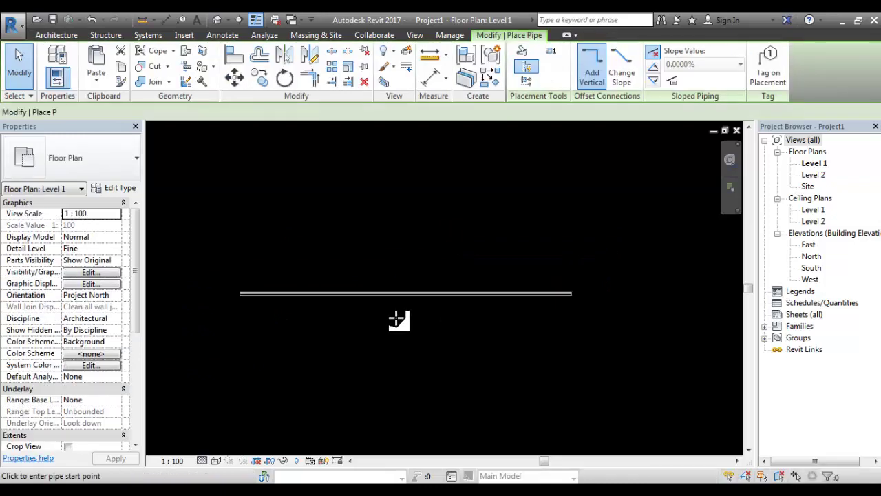
{"action": "left_click", "coordinate": [399, 314]}
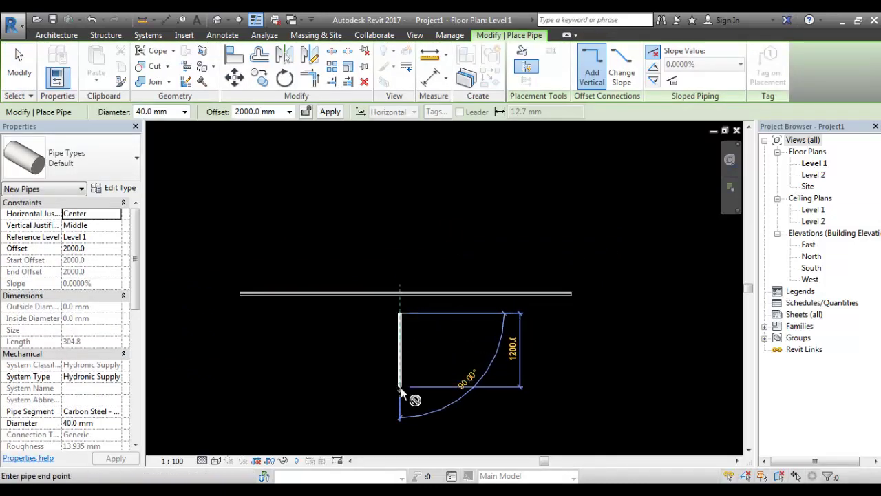
{"action": "left_click", "coordinate": [401, 389]}
{"action": "scroll", "coordinate": [409, 300], "scroll_direction": "up", "scroll_amount": 3}
{"action": "key", "text": "Escape"}
{"action": "key", "text": "Escape"}
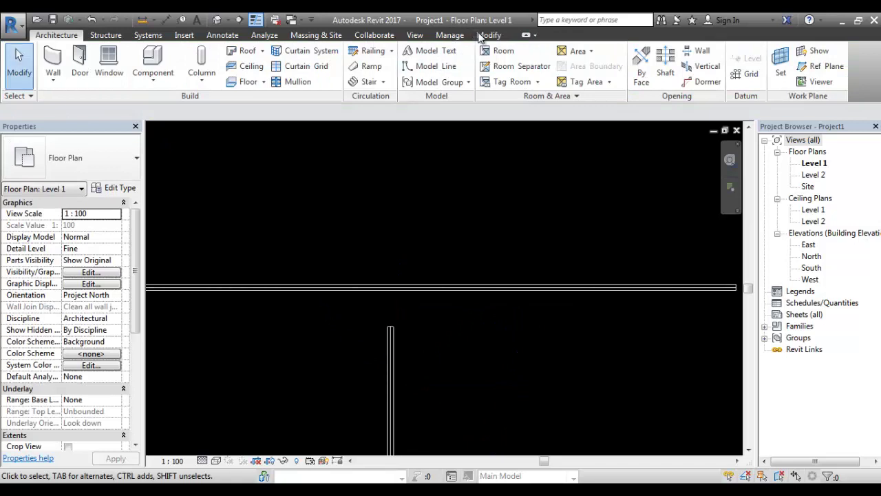
- Try to extend the vertical pipe up to the horizontal pipe with Trim/Extend Single Element
{"action": "left_click", "coordinate": [481, 36]}
{"action": "left_click", "coordinate": [333, 81]}
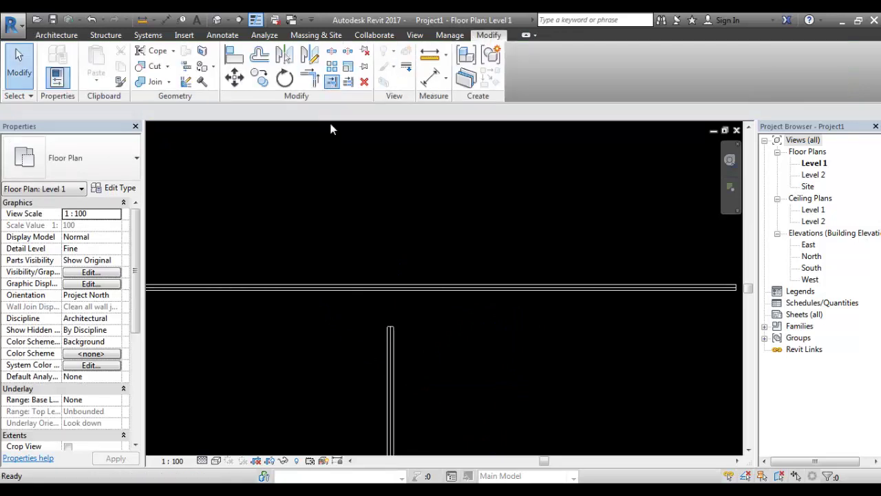
{"action": "left_click", "coordinate": [400, 287]}
{"action": "left_click", "coordinate": [391, 341]}
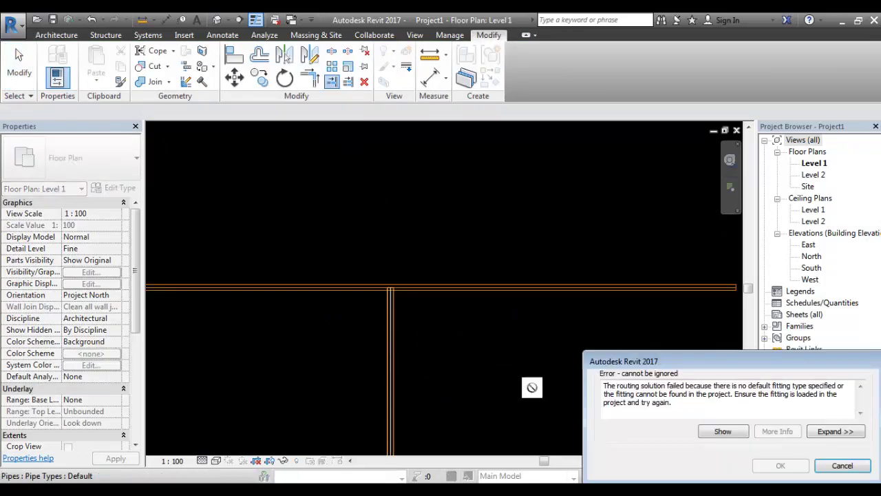
- Read the routing error message about the pipe connection and cancel the extension
{"action": "left_click_drag", "start_coordinate": [604, 387], "coordinate": [834, 385]}
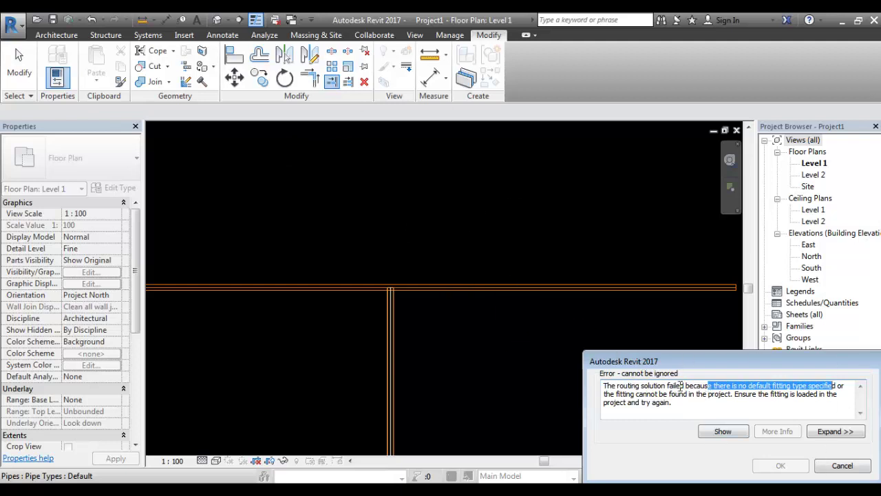
{"action": "left_click_drag", "start_coordinate": [696, 366], "coordinate": [667, 310]}
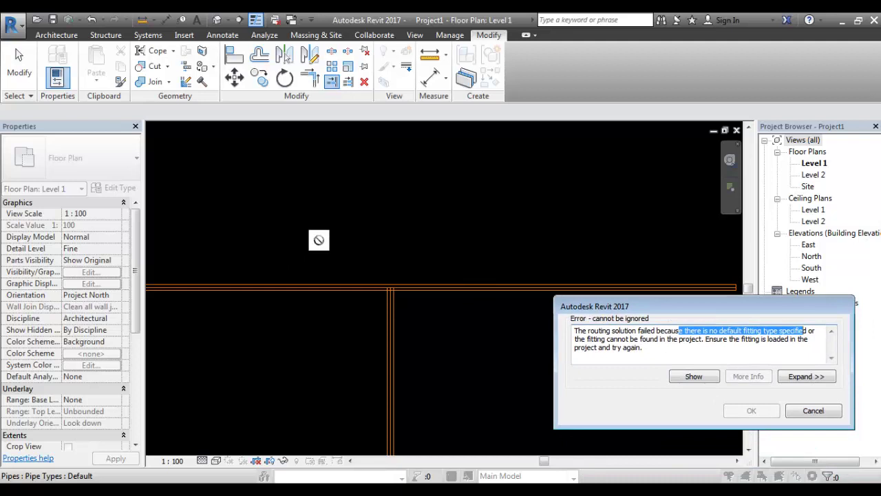
{"action": "left_click_drag", "start_coordinate": [643, 347], "coordinate": [691, 325]}
{"action": "left_click", "coordinate": [650, 340]}
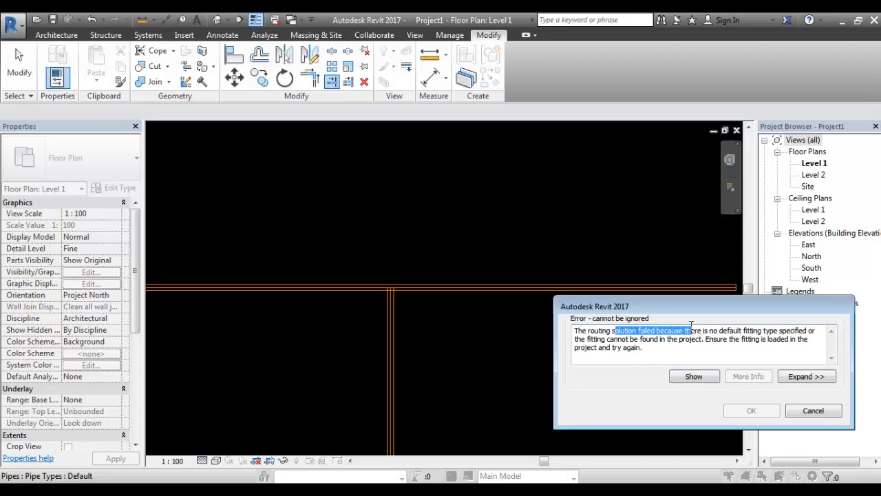
{"action": "left_click", "coordinate": [800, 411]}
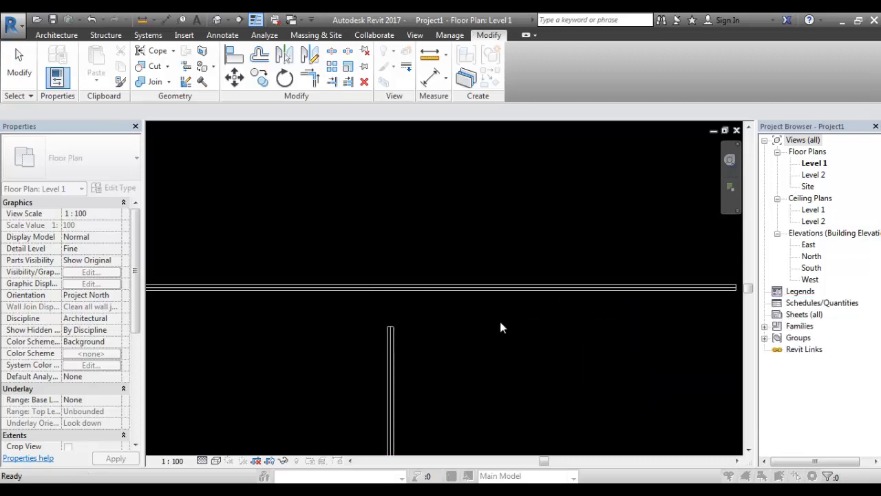
- Open the routing preferences of the horizontal pipe's Default type and check which elbow fittings are available
{"action": "left_click", "coordinate": [372, 292]}
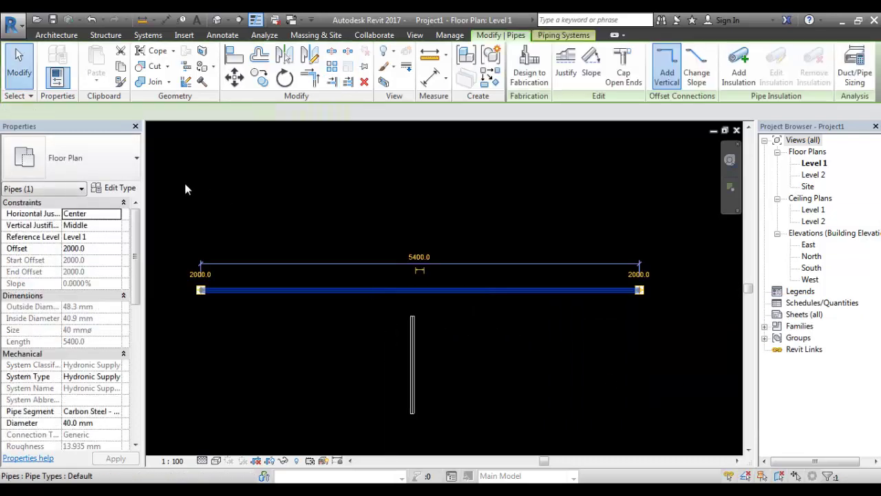
{"action": "left_click", "coordinate": [119, 188]}
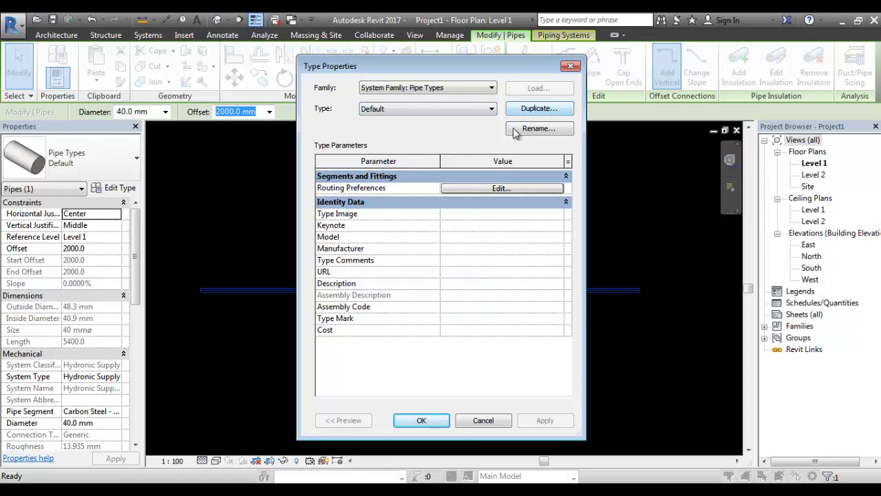
{"action": "left_click", "coordinate": [481, 189]}
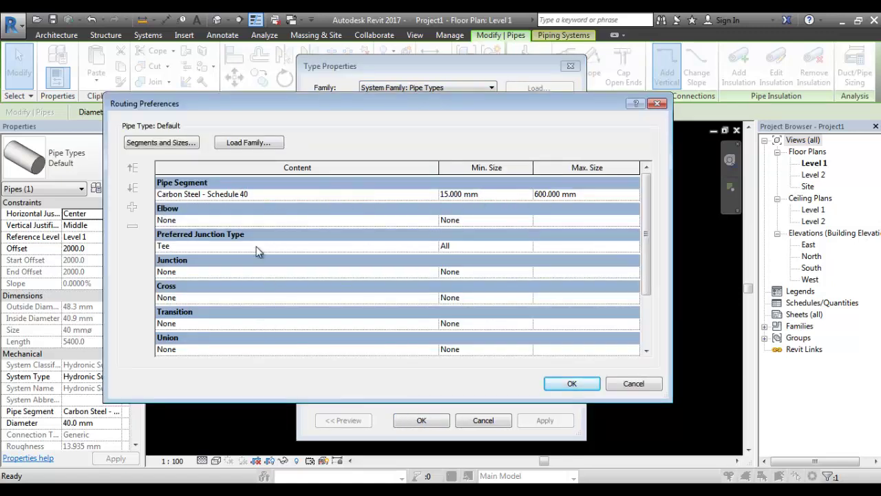
{"action": "left_click", "coordinate": [194, 219]}
{"action": "left_click", "coordinate": [193, 220]}
{"action": "left_click", "coordinate": [432, 220]}
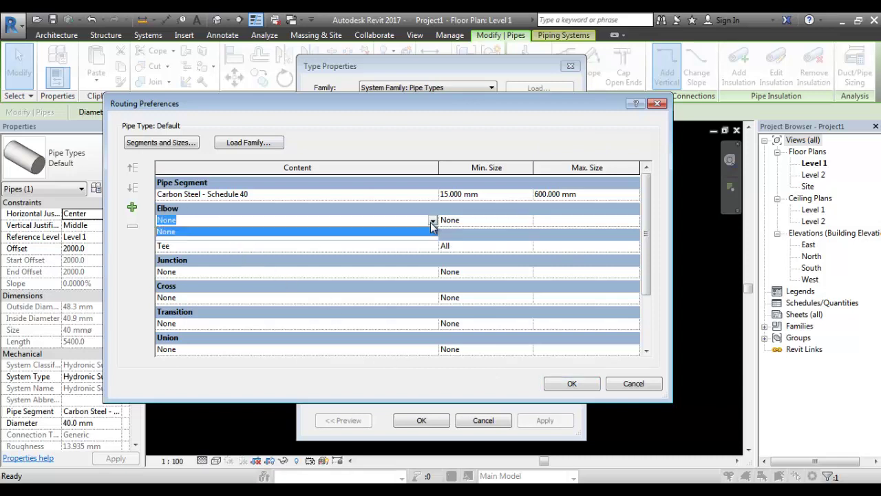
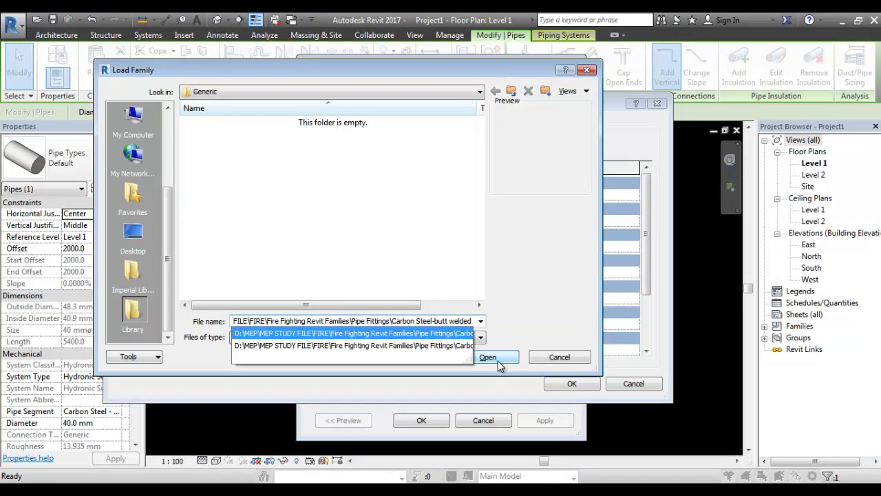
- Load all the pipe fitting families from the Carbon Steel-butt welded folder into the project
{"action": "left_click", "coordinate": [500, 366]}
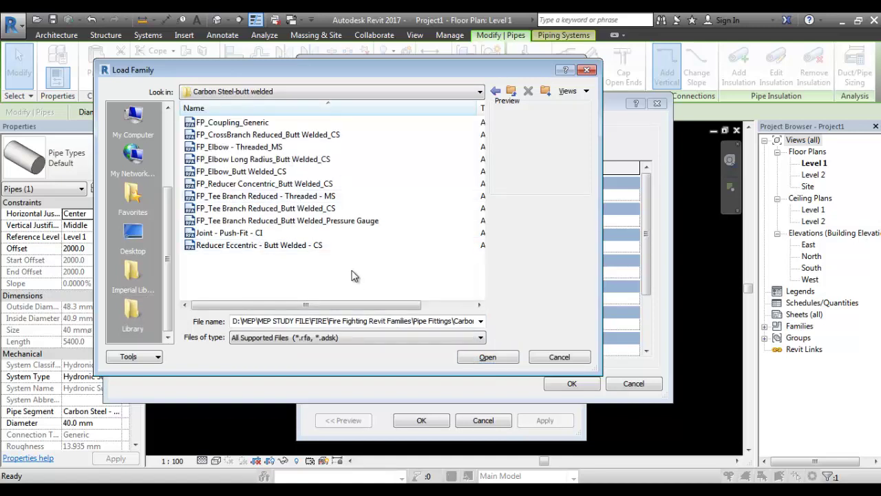
{"action": "left_click_drag", "start_coordinate": [356, 276], "coordinate": [237, 116]}
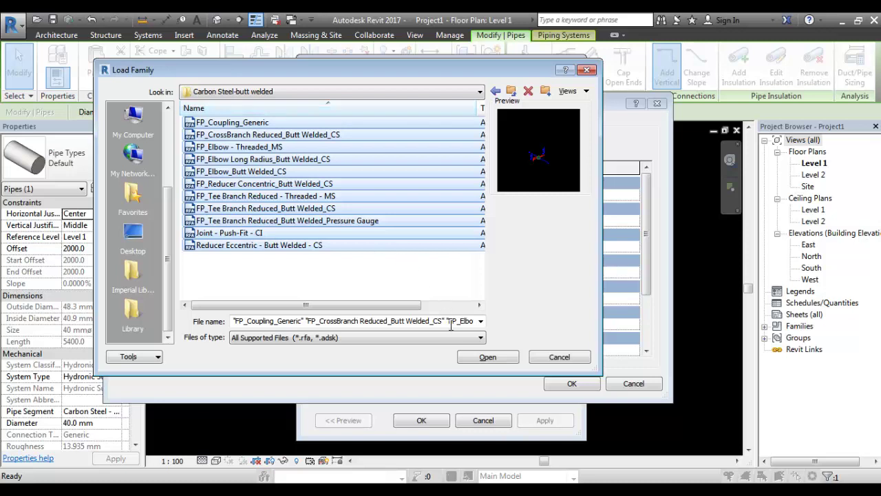
{"action": "left_click", "coordinate": [486, 356]}
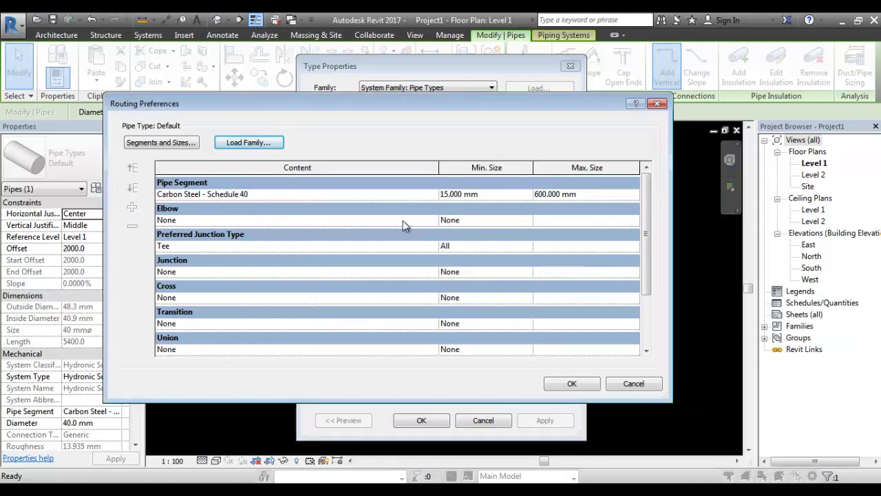
- Assign FP_Elbow_Butt Welded_CS: FP_Sprinkler as the elbow fitting and set its minimum size to All
{"action": "left_click", "coordinate": [438, 220]}
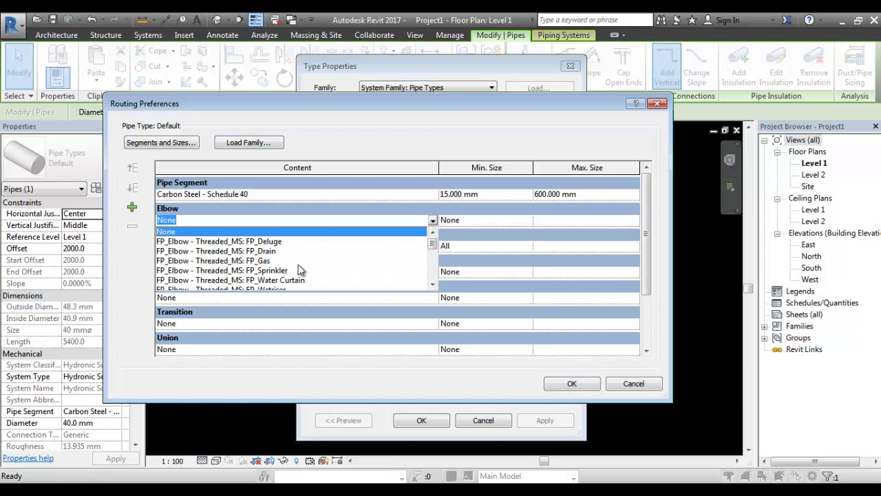
{"action": "scroll", "coordinate": [331, 265], "scroll_direction": "down", "scroll_amount": 2}
{"action": "scroll", "coordinate": [291, 289], "scroll_direction": "down", "scroll_amount": 3}
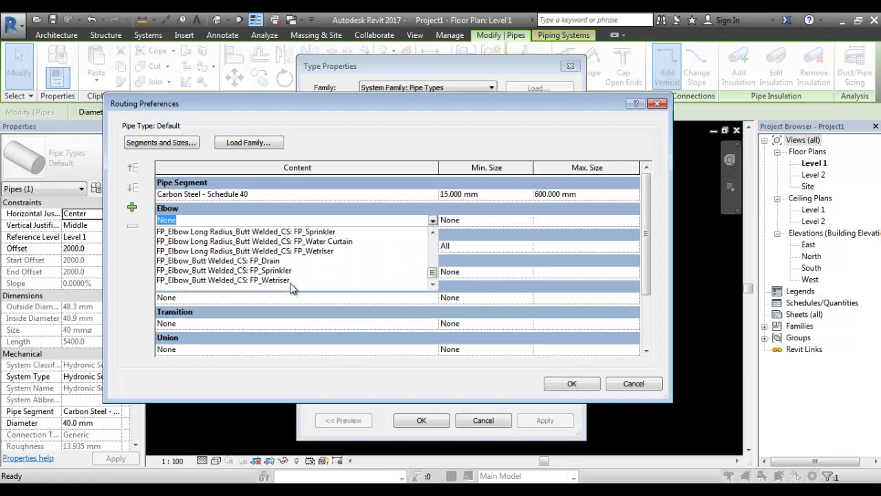
{"action": "left_click", "coordinate": [246, 271]}
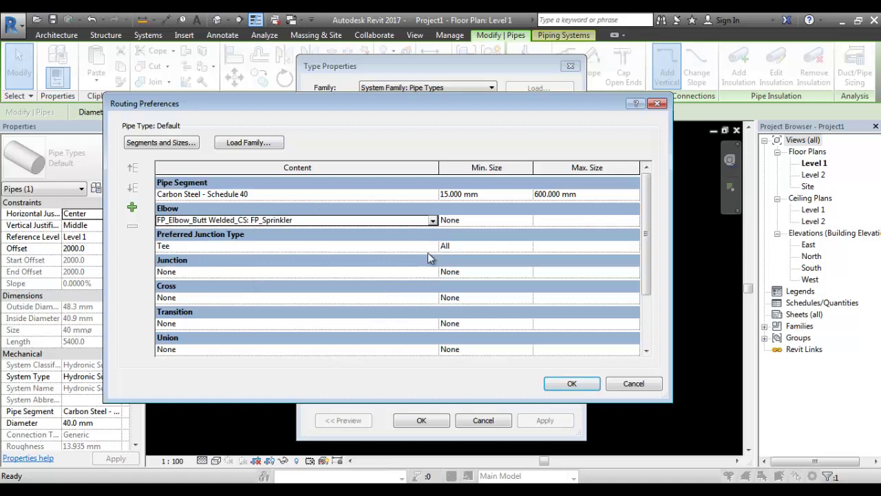
{"action": "left_click", "coordinate": [513, 219]}
{"action": "left_click", "coordinate": [526, 219]}
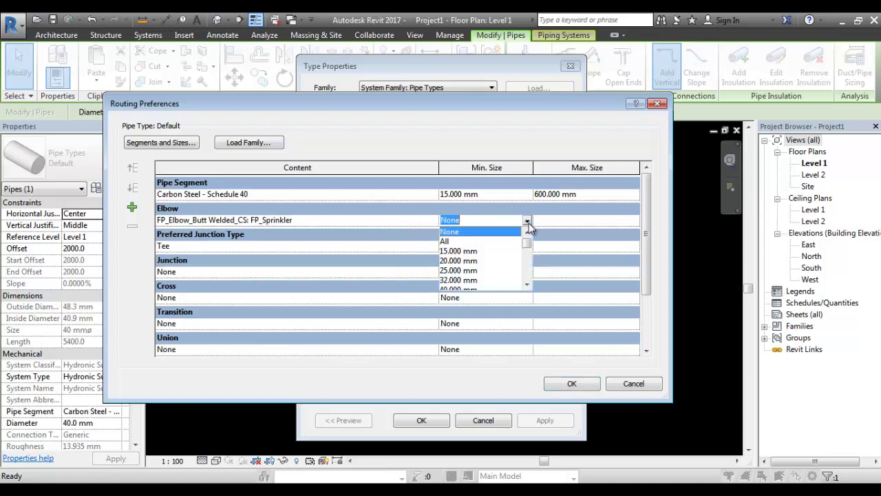
{"action": "left_click", "coordinate": [493, 241]}
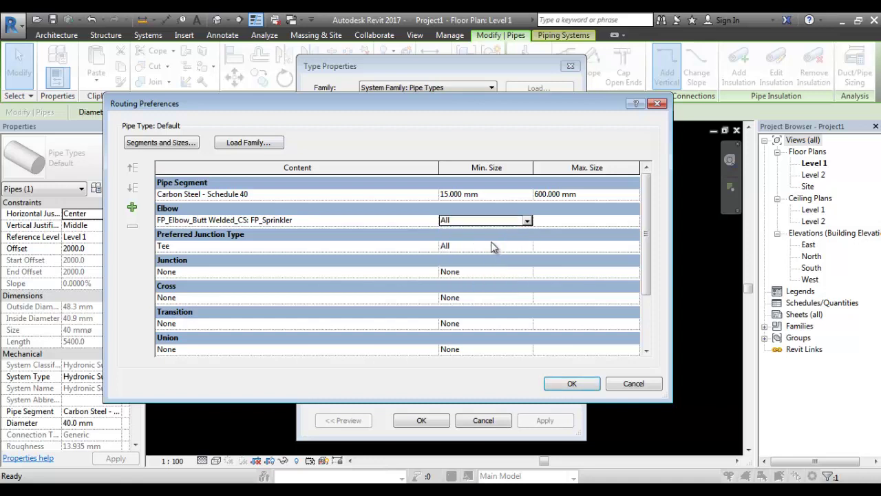
- Limit the FP_Sprinkler elbow's size range to a minimum of 25 mm and a maximum of 50 mm
{"action": "left_click", "coordinate": [527, 220]}
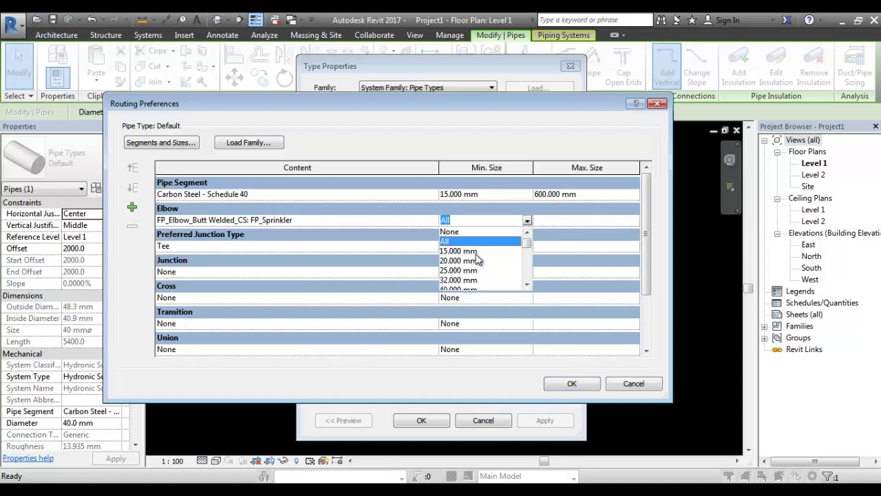
{"action": "scroll", "coordinate": [478, 258], "scroll_direction": "down", "scroll_amount": 1}
{"action": "scroll", "coordinate": [454, 274], "scroll_direction": "up", "scroll_amount": 1}
{"action": "scroll", "coordinate": [454, 274], "scroll_direction": "down", "scroll_amount": 2}
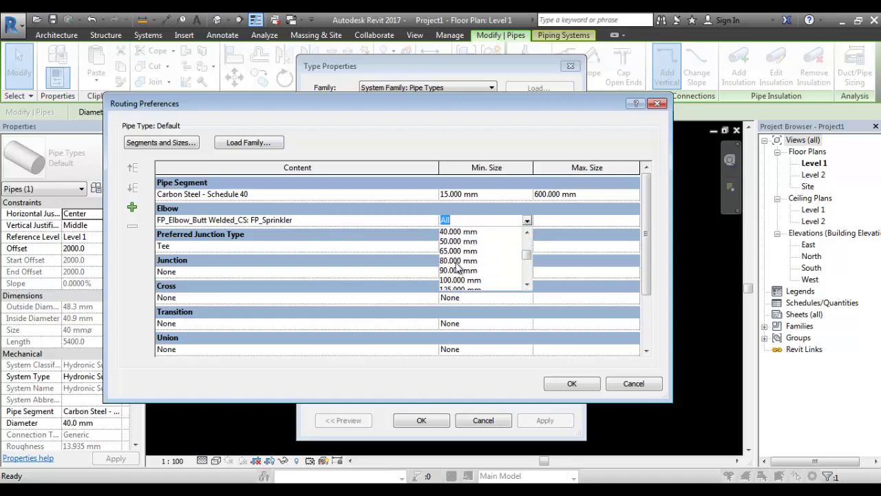
{"action": "left_click", "coordinate": [460, 241]}
{"action": "left_click", "coordinate": [527, 220]}
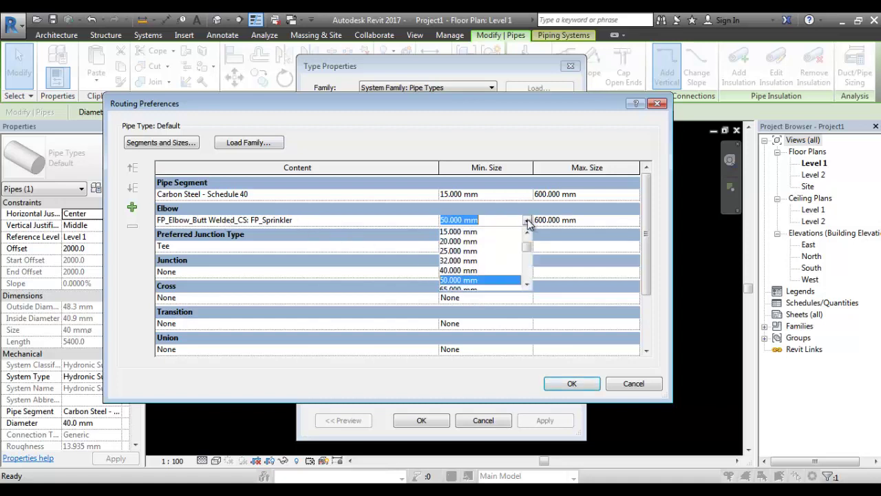
{"action": "scroll", "coordinate": [460, 248], "scroll_direction": "up", "scroll_amount": 1}
{"action": "left_click", "coordinate": [459, 270]}
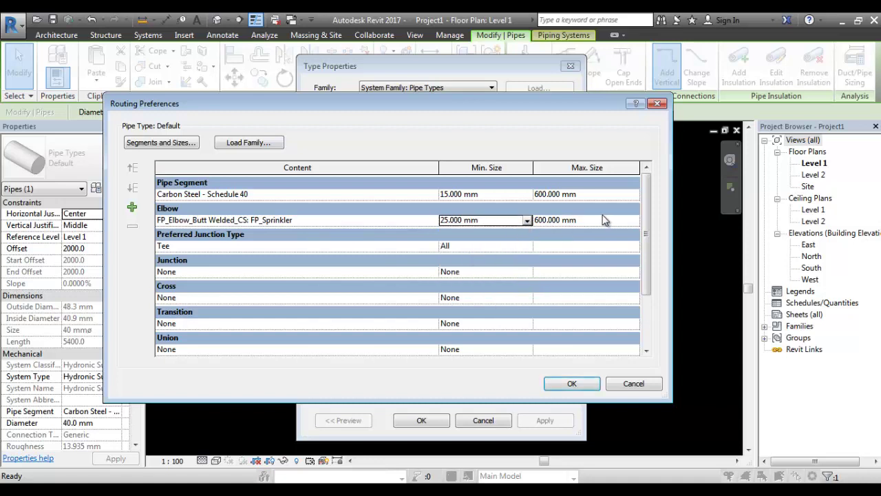
{"action": "left_click", "coordinate": [630, 221]}
{"action": "left_click", "coordinate": [633, 221]}
{"action": "scroll", "coordinate": [559, 261], "scroll_direction": "up", "scroll_amount": 5}
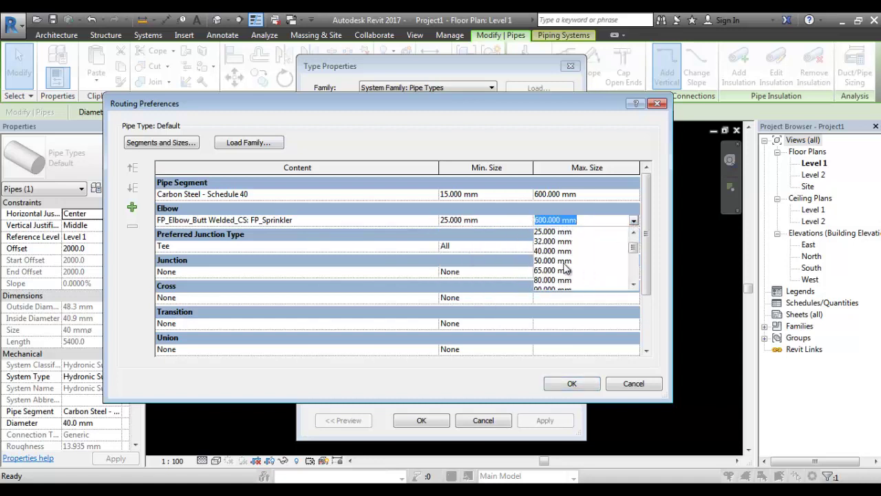
{"action": "left_click", "coordinate": [551, 281]}
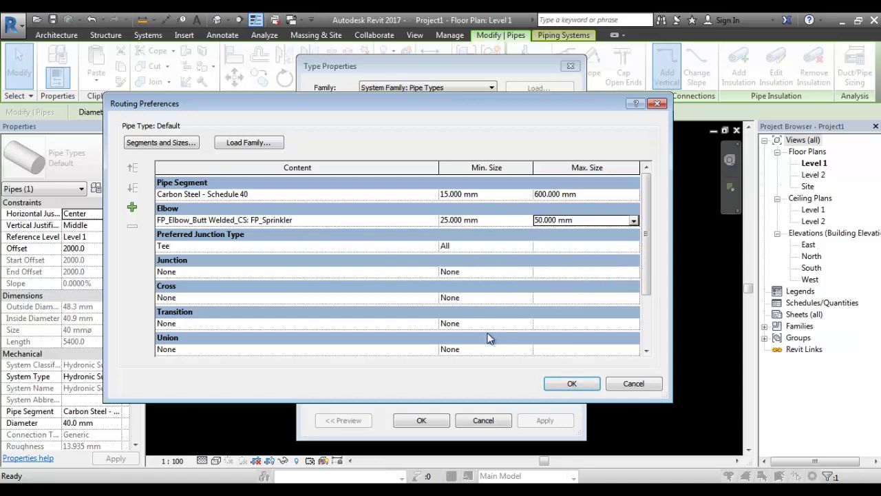
- Add a second elbow fitting to the routing preferences and assign FP_Elbow - Threaded_MS: FP_Sprinkler to it
{"action": "left_click", "coordinate": [131, 208]}
{"action": "left_click", "coordinate": [404, 231]}
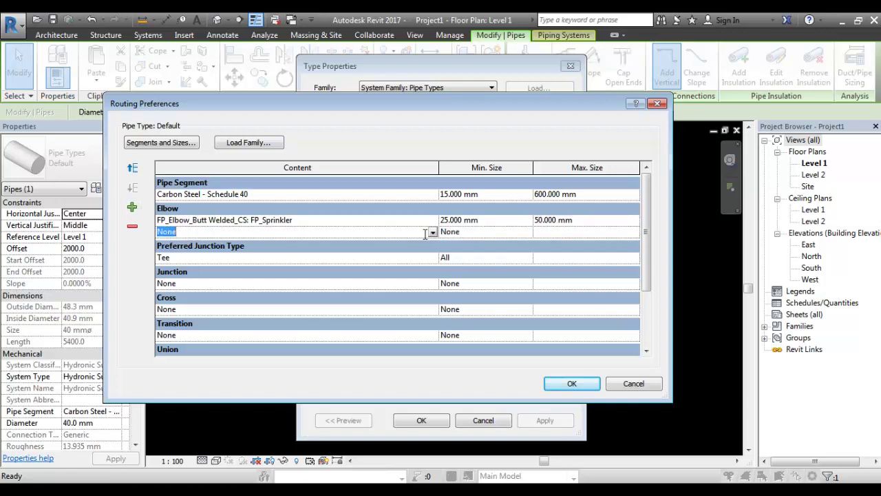
{"action": "left_click", "coordinate": [432, 232]}
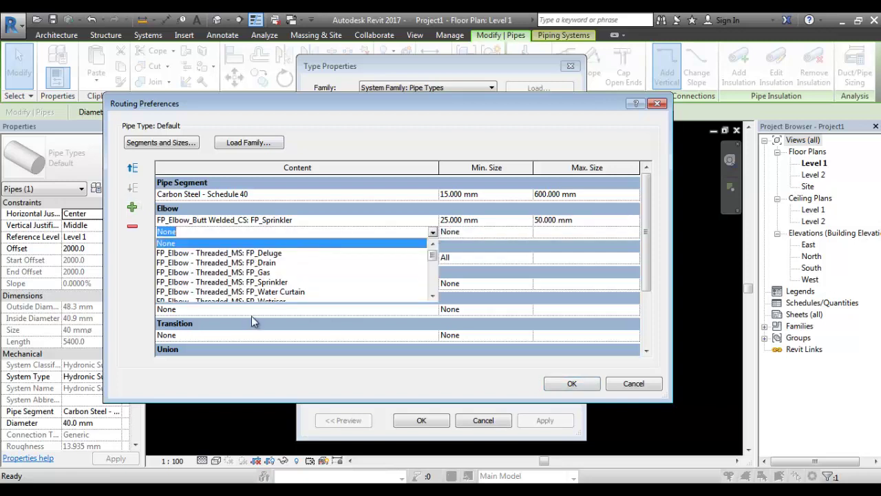
{"action": "scroll", "coordinate": [276, 281], "scroll_direction": "down", "scroll_amount": 2}
{"action": "scroll", "coordinate": [278, 279], "scroll_direction": "down", "scroll_amount": 2}
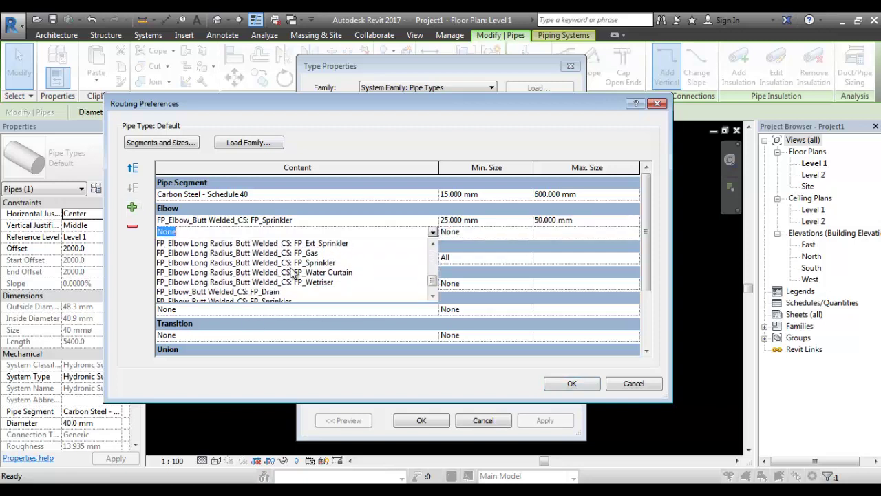
{"action": "scroll", "coordinate": [302, 283], "scroll_direction": "down", "scroll_amount": 1}
{"action": "scroll", "coordinate": [266, 289], "scroll_direction": "down", "scroll_amount": 1}
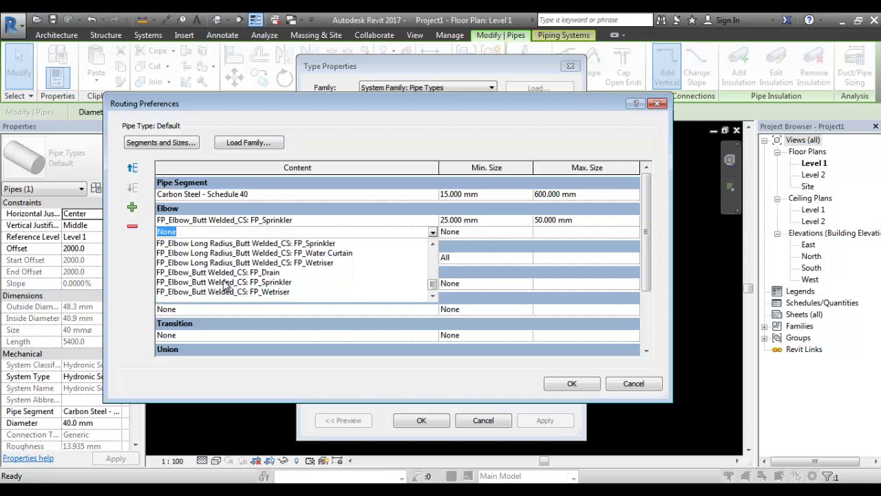
{"action": "scroll", "coordinate": [245, 275], "scroll_direction": "up", "scroll_amount": 2}
{"action": "scroll", "coordinate": [252, 265], "scroll_direction": "up", "scroll_amount": 1}
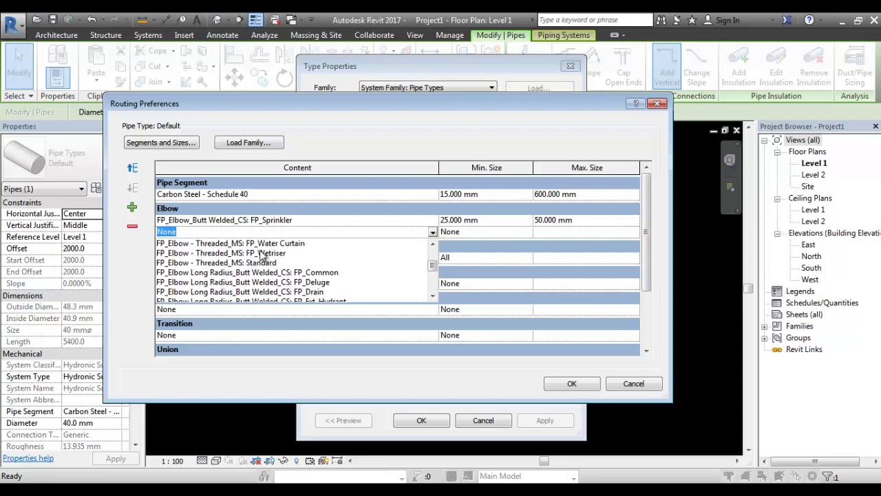
{"action": "scroll", "coordinate": [221, 259], "scroll_direction": "up", "scroll_amount": 1}
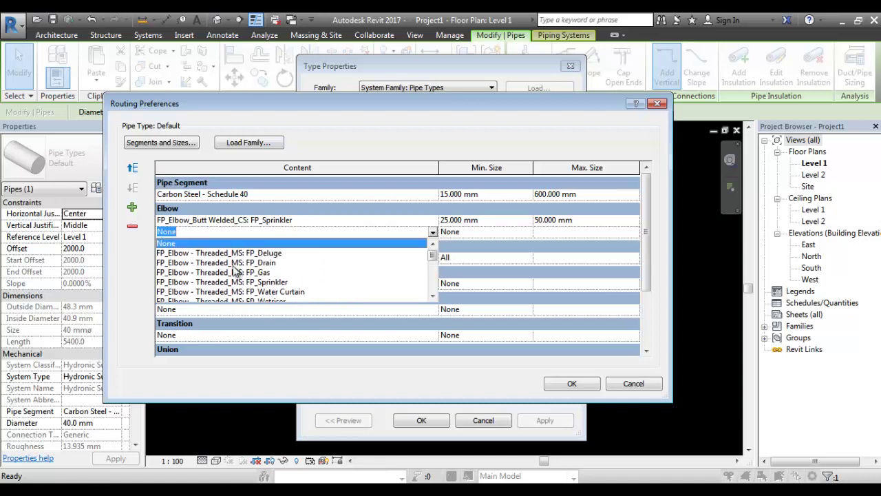
{"action": "scroll", "coordinate": [230, 262], "scroll_direction": "down", "scroll_amount": 1}
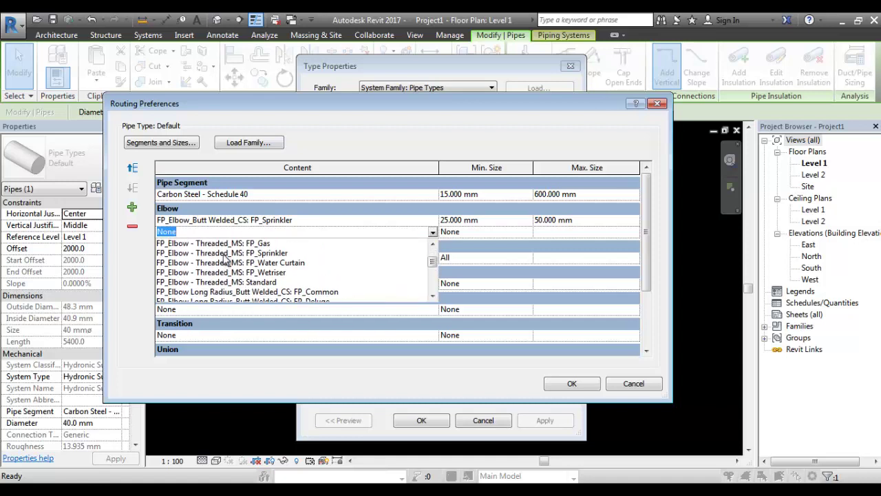
{"action": "left_click", "coordinate": [229, 246]}
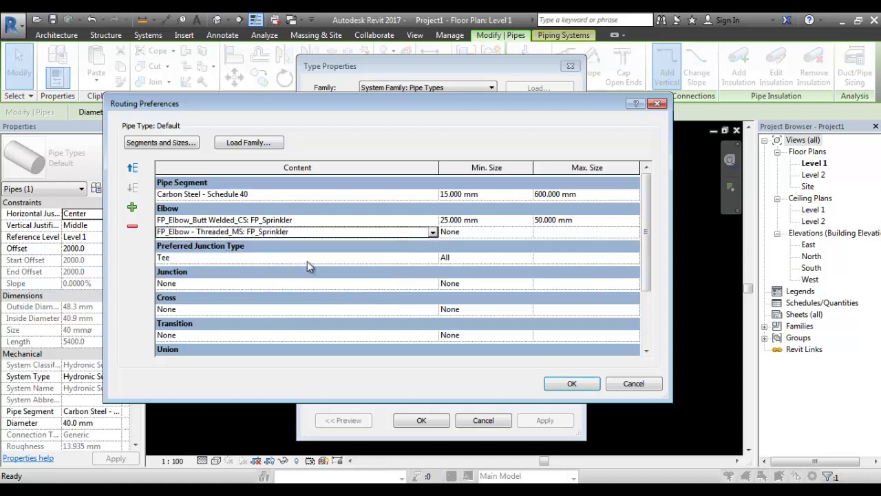
- Limit the threaded FP_Sprinkler elbow's size range to a minimum of 65 mm and a maximum of 200 mm
{"action": "left_click", "coordinate": [521, 233]}
{"action": "scroll", "coordinate": [455, 286], "scroll_direction": "down", "scroll_amount": 1}
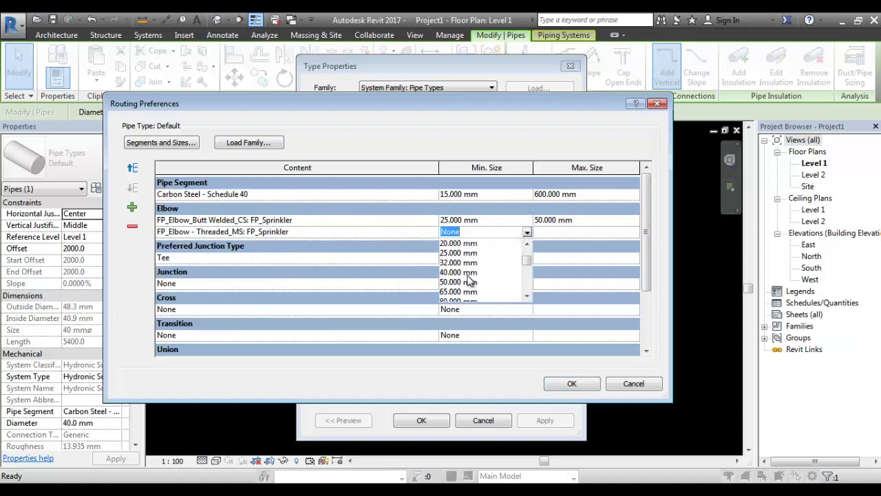
{"action": "left_click", "coordinate": [447, 292]}
{"action": "left_click", "coordinate": [627, 233]}
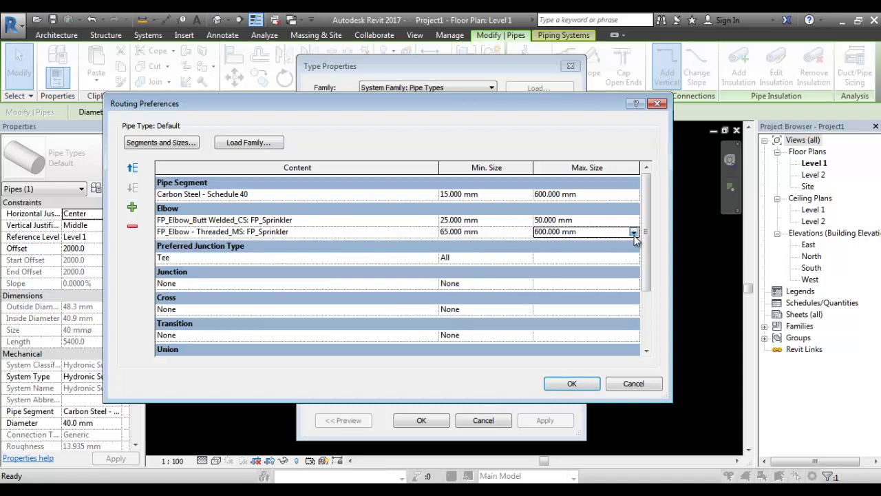
{"action": "left_click", "coordinate": [633, 232]}
{"action": "scroll", "coordinate": [558, 282], "scroll_direction": "down", "scroll_amount": 1}
{"action": "left_click", "coordinate": [555, 282]}
- Review the available preferred junction types and keep Tee selected
{"action": "left_click", "coordinate": [429, 256]}
{"action": "left_click", "coordinate": [430, 256]}
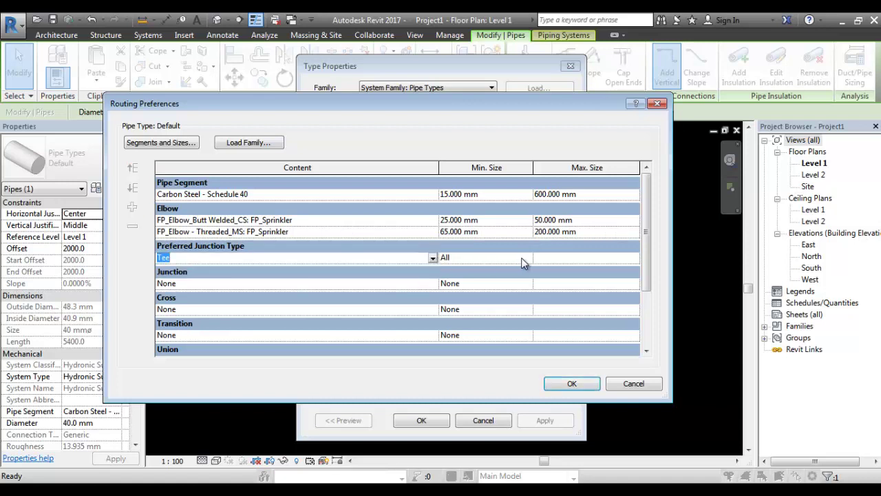
{"action": "left_click", "coordinate": [433, 259]}
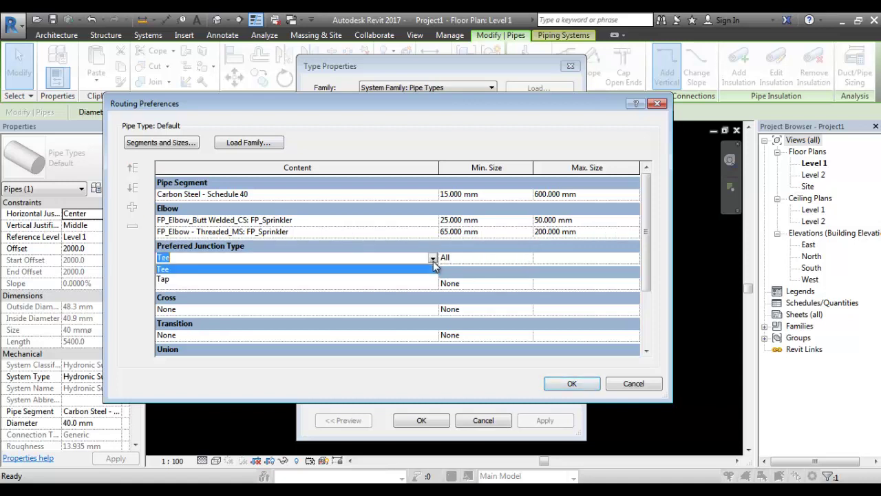
{"action": "left_click", "coordinate": [434, 268]}
{"action": "left_click", "coordinate": [182, 257]}
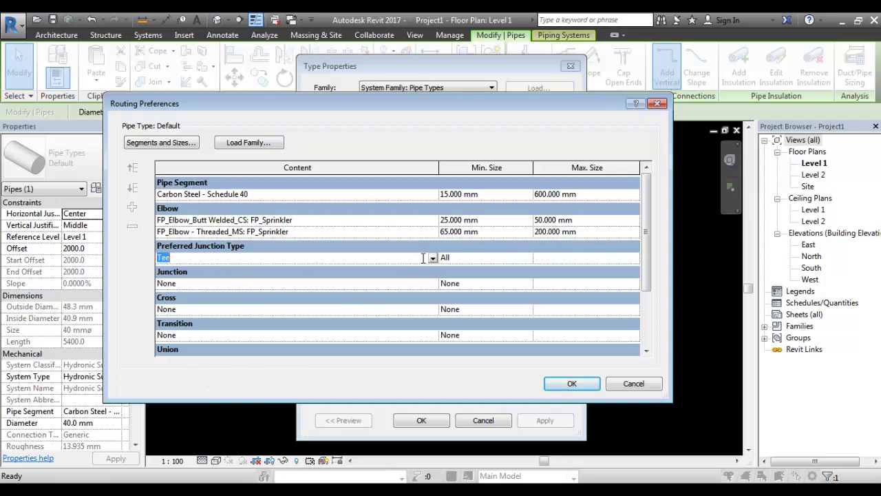
- Assign FP_Tee Branch Reduced - Threaded - MS: FP_Sprinkler as the junction fitting and set its minimum size to All
{"action": "left_click", "coordinate": [327, 284]}
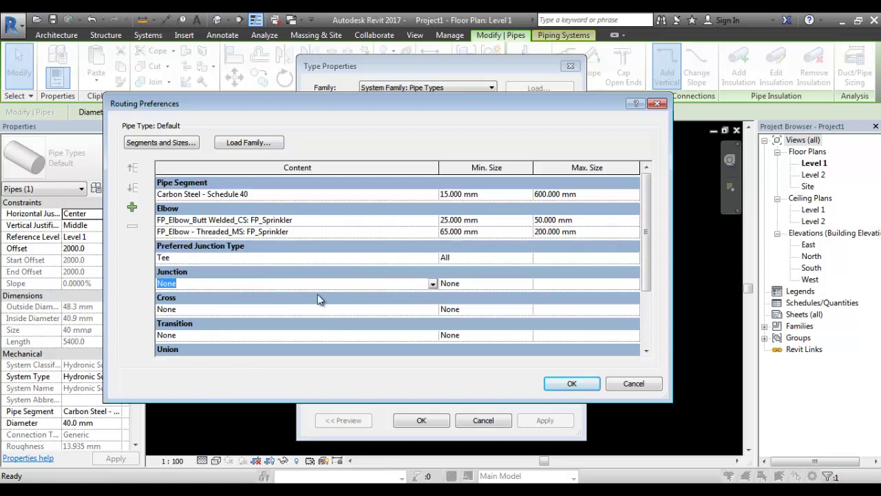
{"action": "left_click", "coordinate": [432, 283]}
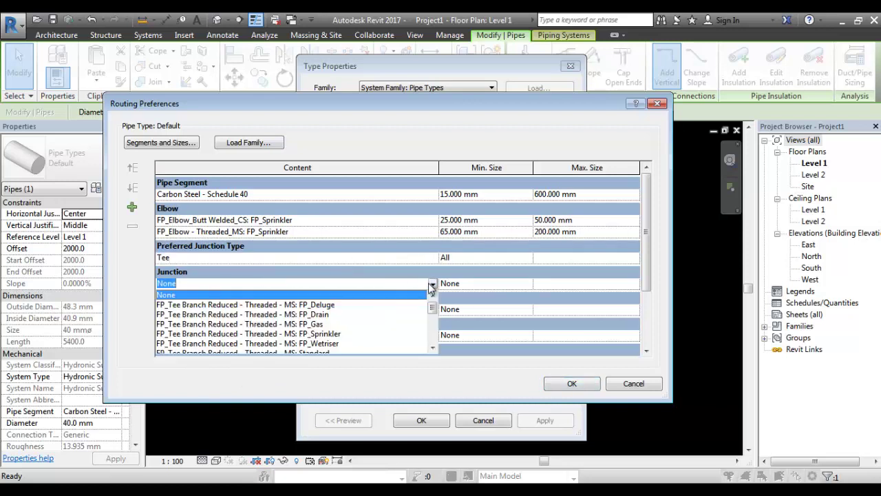
{"action": "left_click", "coordinate": [315, 334]}
{"action": "left_click", "coordinate": [510, 286]}
{"action": "left_click", "coordinate": [526, 285]}
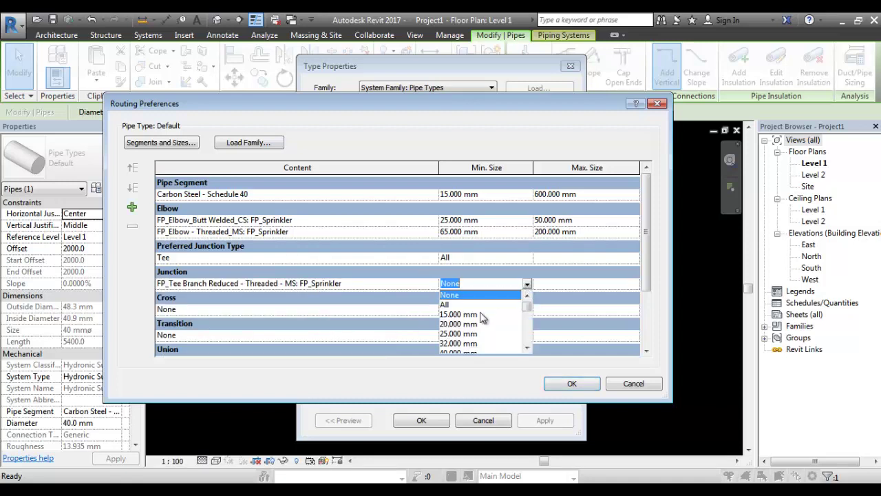
{"action": "left_click", "coordinate": [477, 305]}
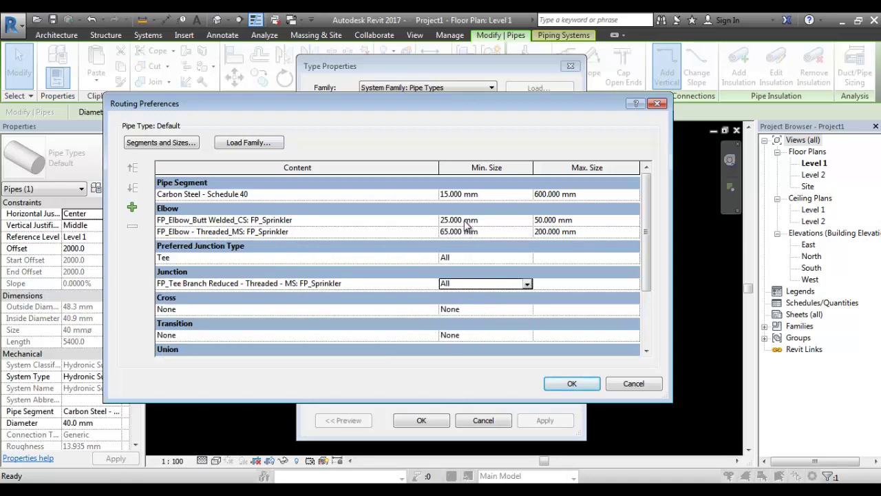
- Assign FP_CrossBranch Reduced_Butt Welded_CS: FP_Sprinkler as the cross fitting and set its minimum size to All
{"action": "left_click", "coordinate": [433, 308]}
{"action": "left_click", "coordinate": [433, 309]}
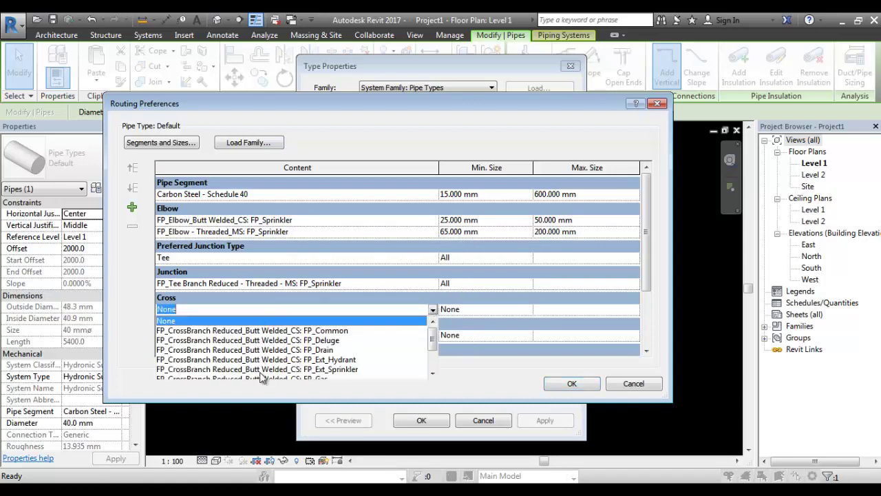
{"action": "scroll", "coordinate": [265, 369], "scroll_direction": "down", "scroll_amount": 1}
{"action": "left_click", "coordinate": [279, 359]}
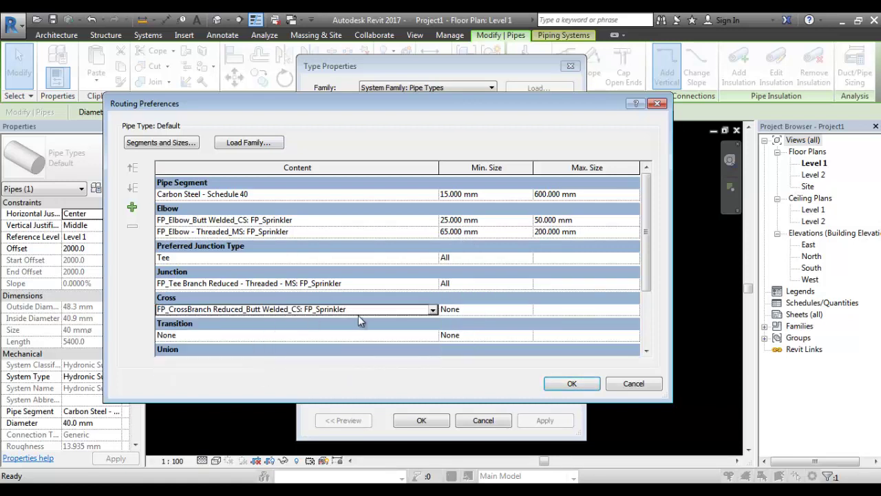
{"action": "left_click", "coordinate": [513, 314]}
{"action": "left_click", "coordinate": [529, 311]}
{"action": "left_click", "coordinate": [491, 326]}
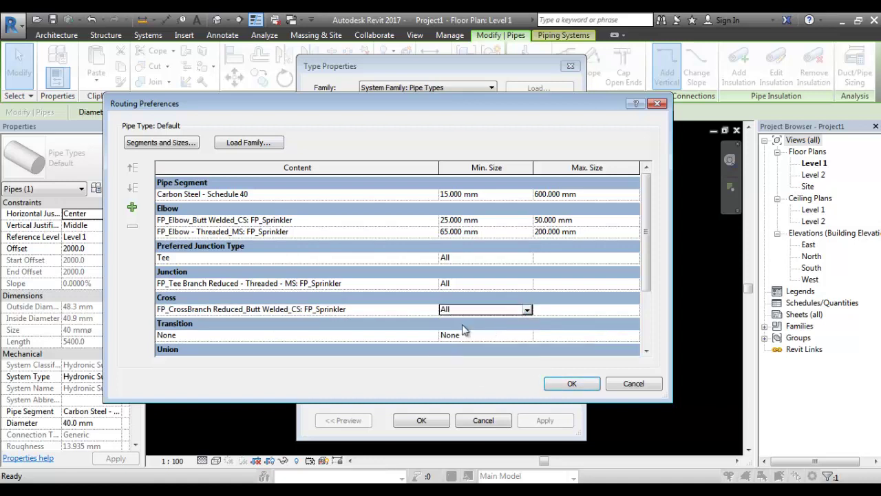
- Assign FP_Reducer Concentric_Butt Welded_CS: FP_Sprinkler as the transition fitting for All sizes and accept the routing preferences and type properties
{"action": "scroll", "coordinate": [353, 298], "scroll_direction": "down", "scroll_amount": 1}
{"action": "left_click", "coordinate": [432, 310]}
{"action": "left_click", "coordinate": [433, 310]}
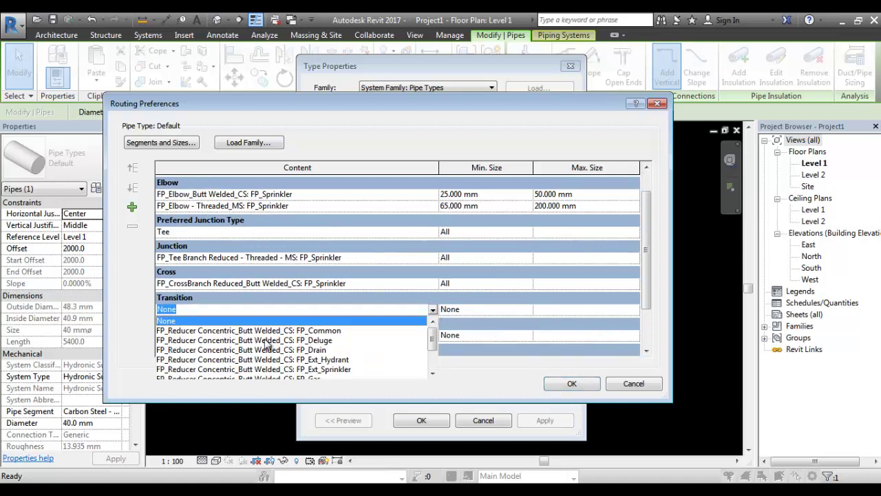
{"action": "scroll", "coordinate": [266, 346], "scroll_direction": "down", "scroll_amount": 1}
{"action": "left_click", "coordinate": [282, 360]}
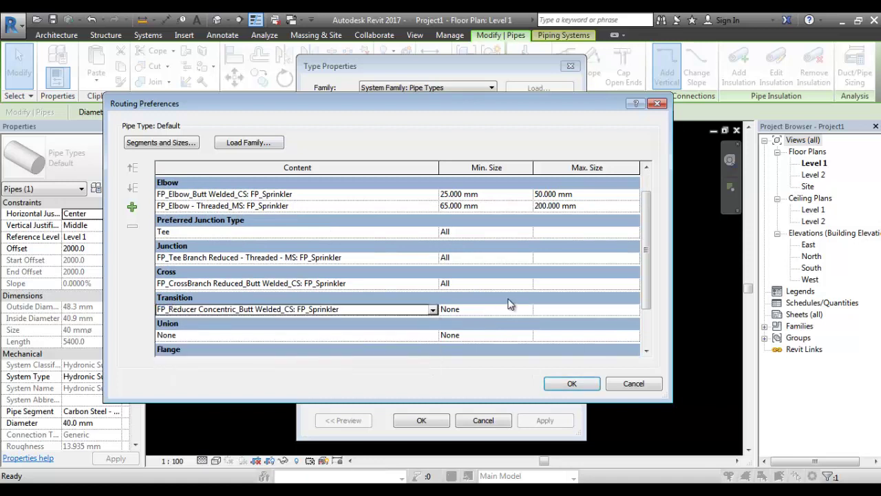
{"action": "left_click", "coordinate": [521, 313]}
{"action": "left_click", "coordinate": [527, 310]}
{"action": "left_click", "coordinate": [471, 335]}
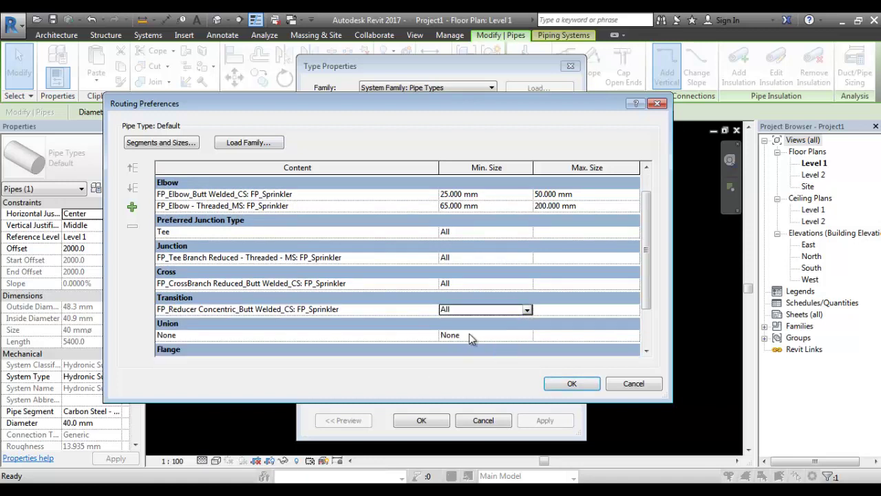
{"action": "scroll", "coordinate": [410, 335], "scroll_direction": "down", "scroll_amount": 2}
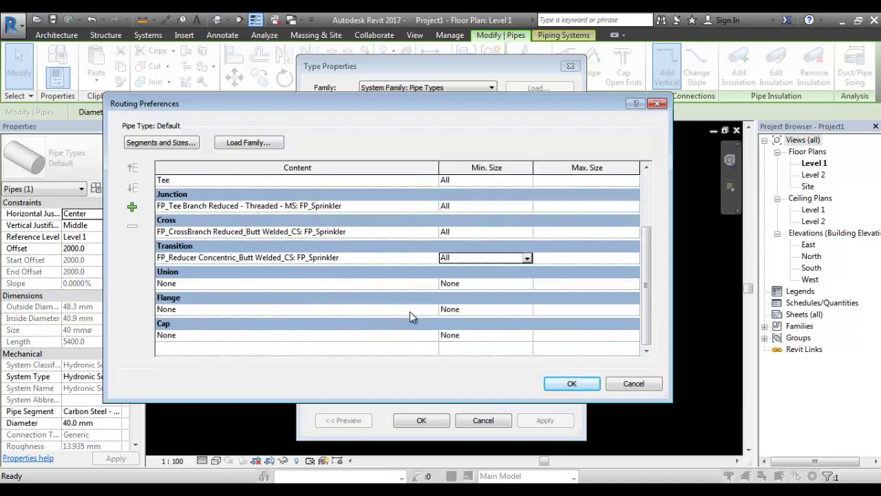
{"action": "left_click", "coordinate": [584, 389]}
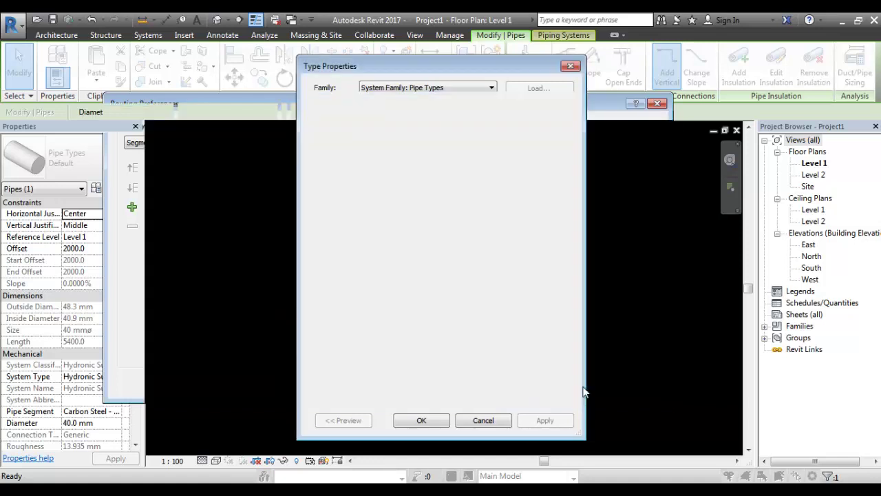
{"action": "left_click", "coordinate": [422, 420]}
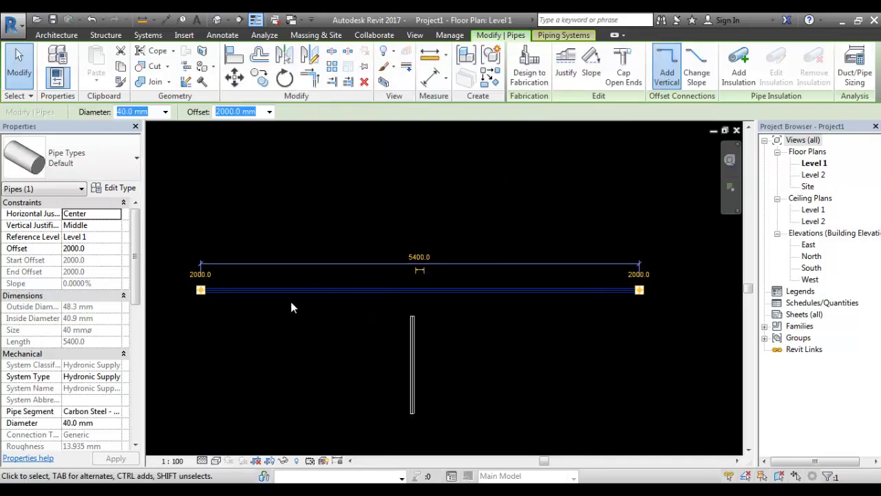
- Extend the vertical pipe up to the horizontal pipe with Trim/Extend Single Element to join them with a tee
{"action": "left_click", "coordinate": [545, 36]}
{"action": "left_click", "coordinate": [508, 37]}
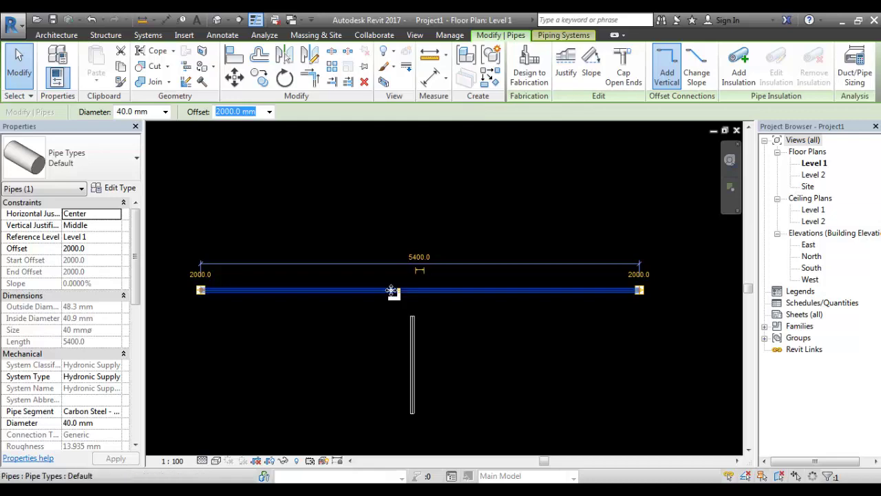
{"action": "key", "text": "Escape"}
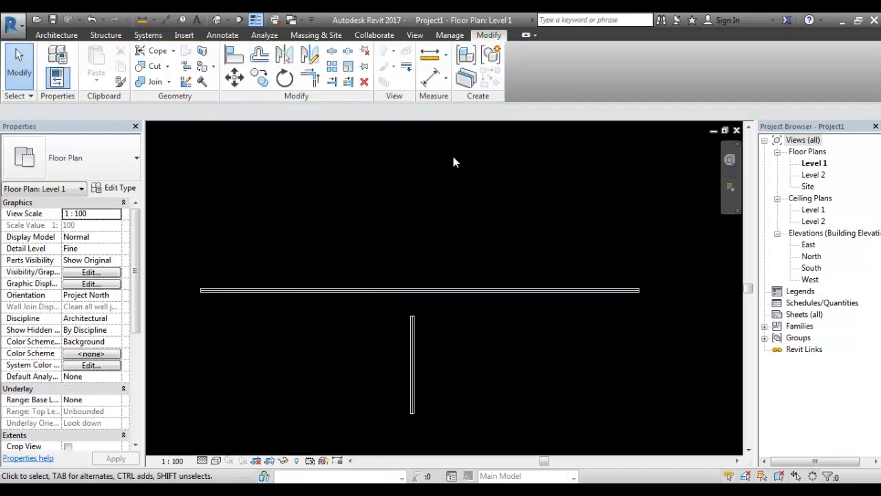
{"action": "left_click", "coordinate": [330, 81]}
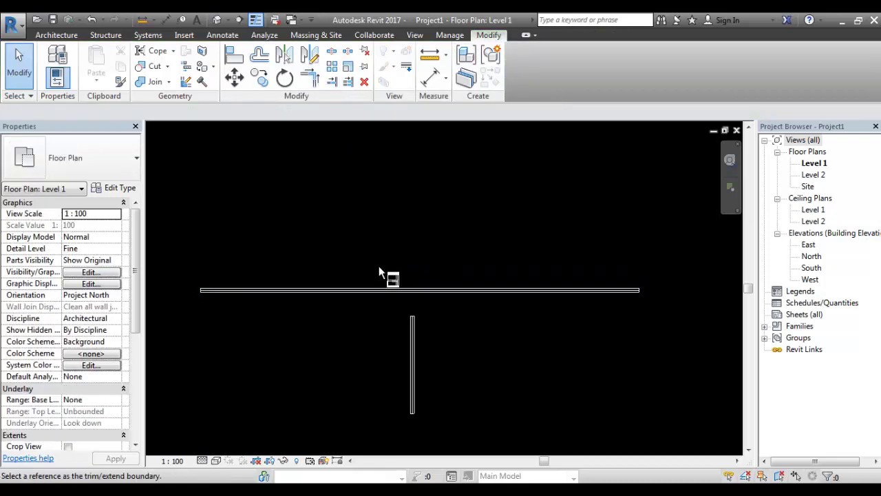
{"action": "left_click", "coordinate": [403, 289]}
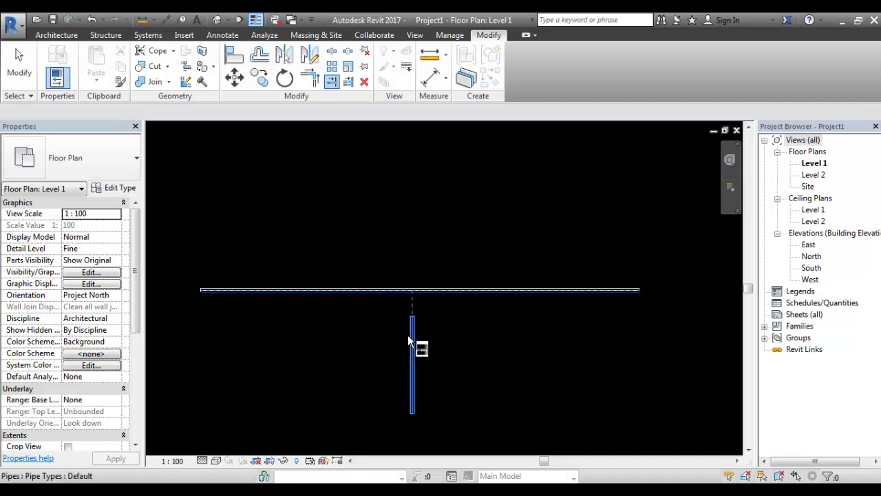
{"action": "left_click", "coordinate": [411, 340]}
{"action": "scroll", "coordinate": [418, 303], "scroll_direction": "up", "scroll_amount": 5}
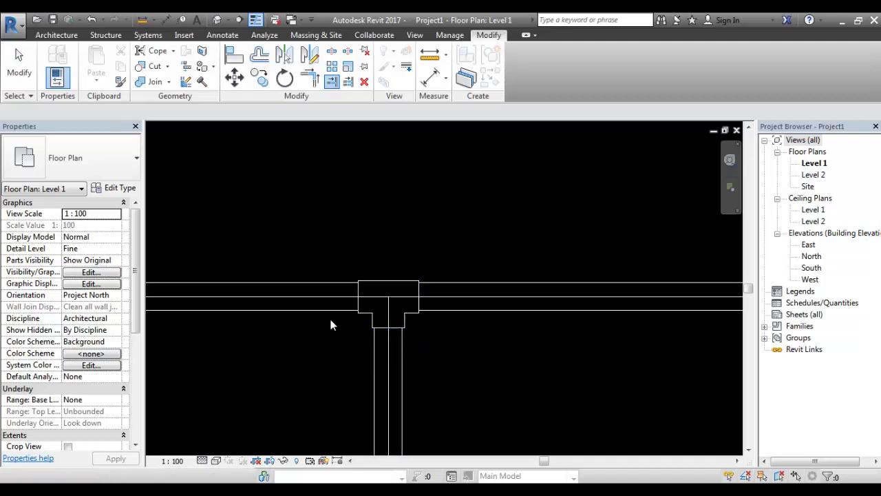
{"action": "key", "text": "Escape"}
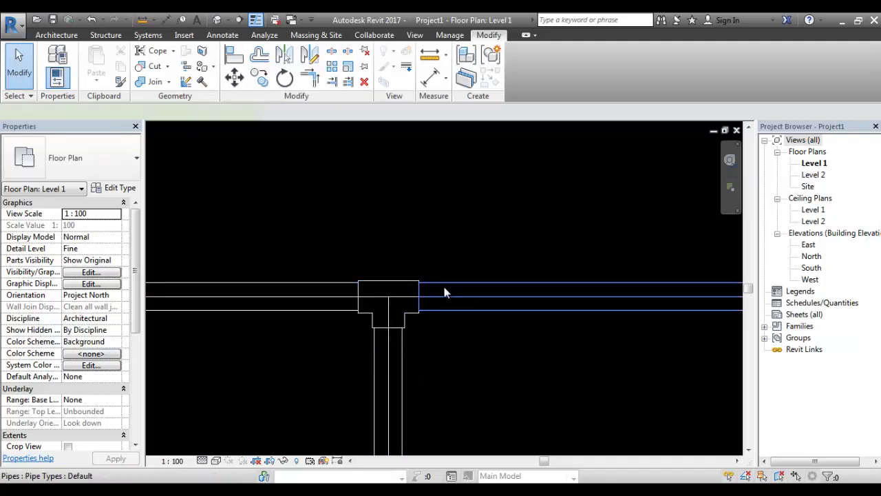
- Review the routing preferences of the horizontal pipe segment right of the tee and close them without changes
{"action": "left_click", "coordinate": [444, 293]}
{"action": "left_click", "coordinate": [122, 188]}
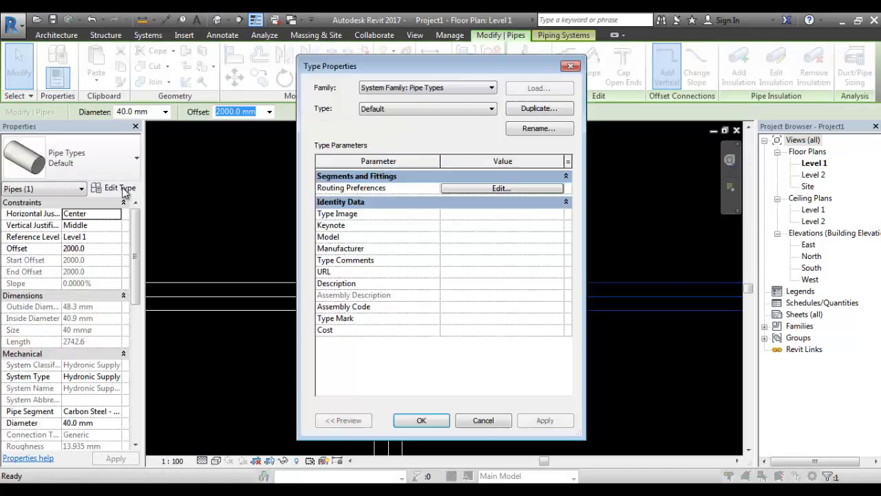
{"action": "left_click", "coordinate": [455, 189]}
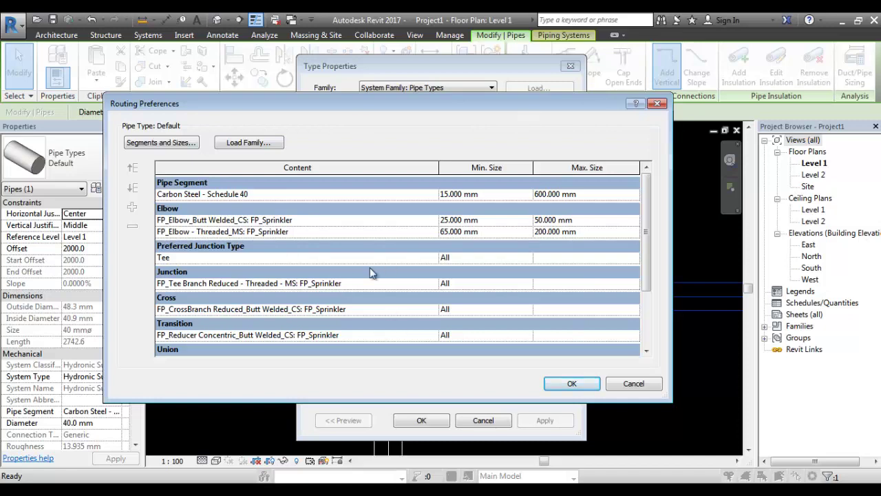
{"action": "left_click", "coordinate": [632, 383]}
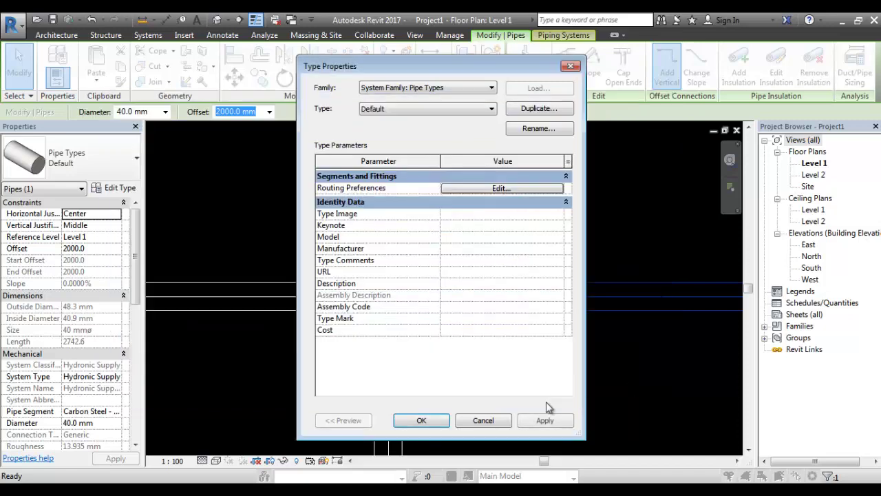
- Close the pipe's type properties without changes and draw a short vertical 40 mm pipe just below the horizontal pipe's right end
{"action": "left_click", "coordinate": [482, 420]}
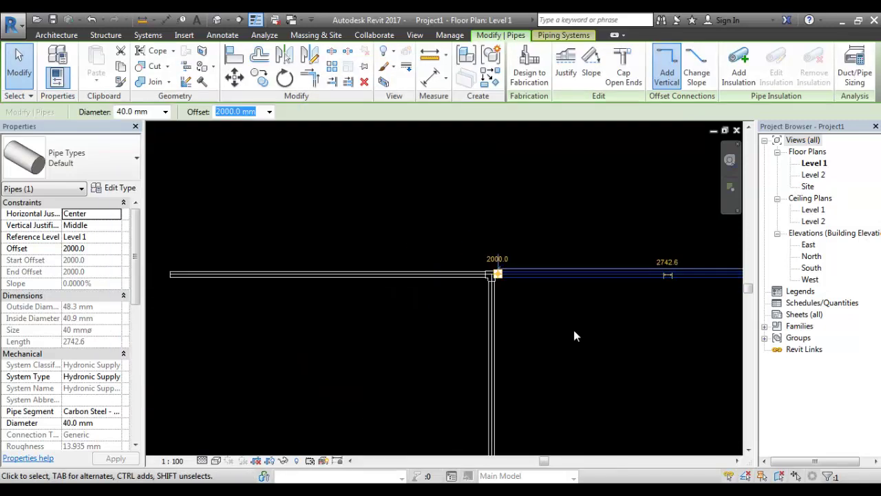
{"action": "key", "text": "ctrl+z"}
{"action": "key", "text": "ctrl+z"}
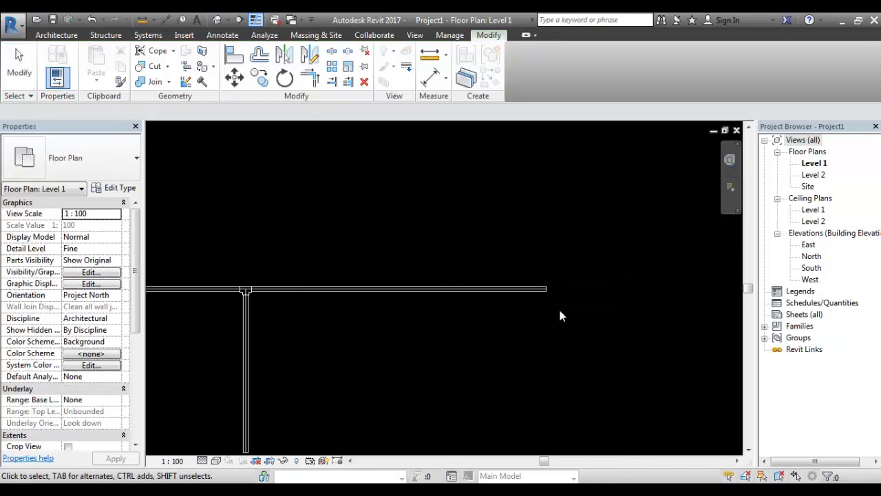
{"action": "key", "text": "p"}
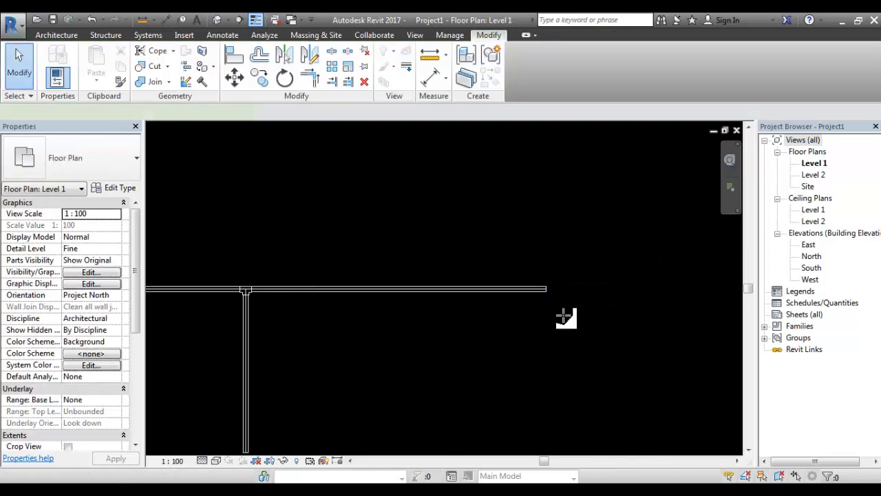
{"action": "left_click", "coordinate": [563, 315]}
{"action": "left_click", "coordinate": [564, 387]}
{"action": "key", "text": "Escape"}
{"action": "key", "text": "Escape"}
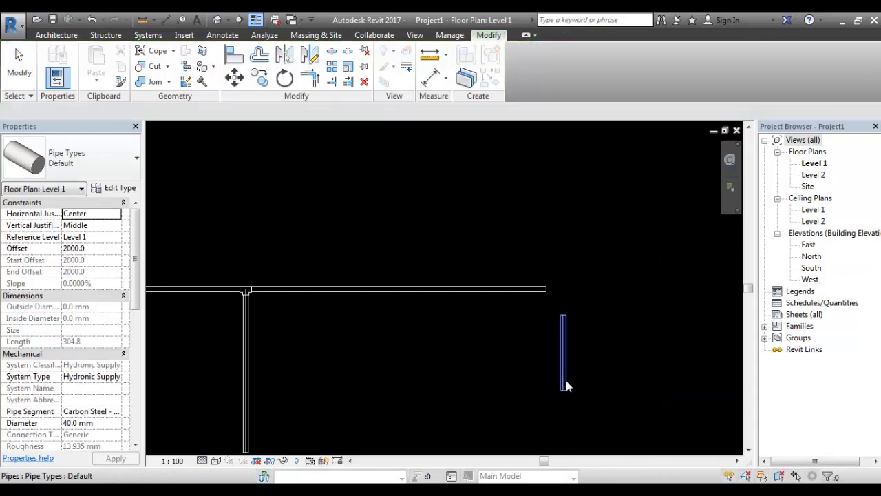
- Join the horizontal pipe and the short vertical pipe at an elbow with Trim/Extend to Corner
{"action": "key", "text": "t"}
{"action": "key", "text": "r"}
{"action": "left_click", "coordinate": [551, 291]}
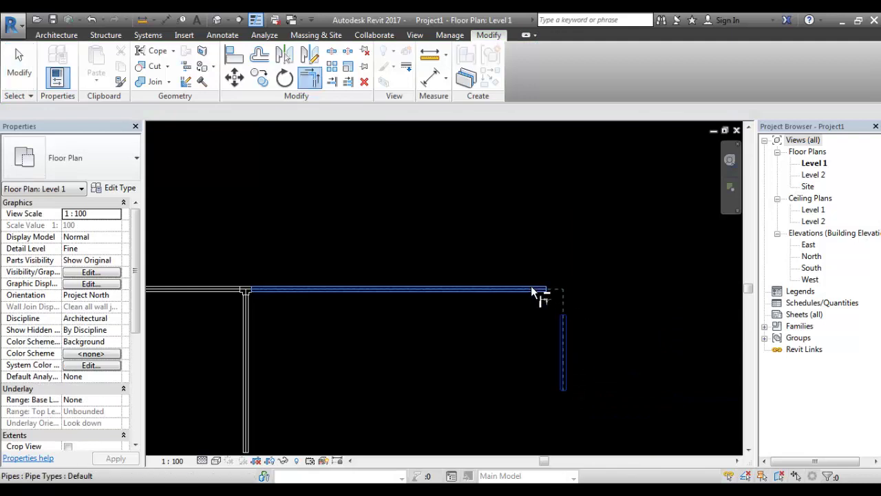
{"action": "left_click", "coordinate": [562, 372]}
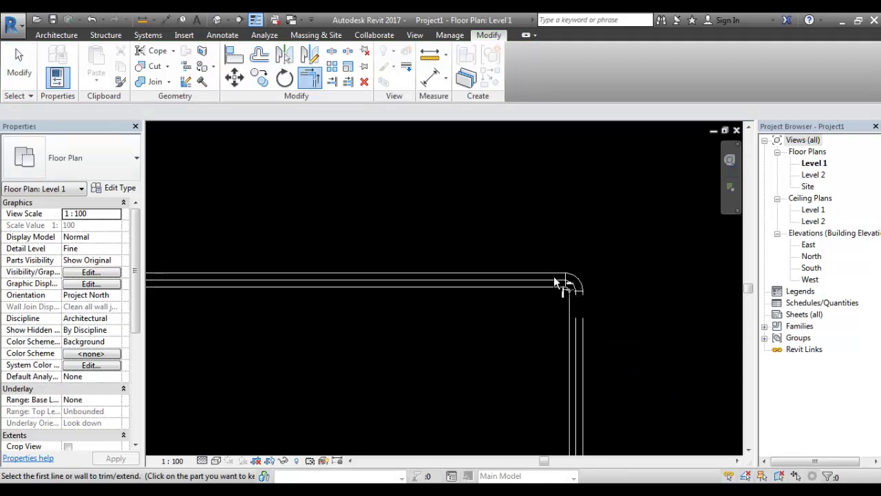
{"action": "middle_click_drag", "start_coordinate": [567, 281], "coordinate": [406, 301]}
{"action": "key", "text": "Escape"}
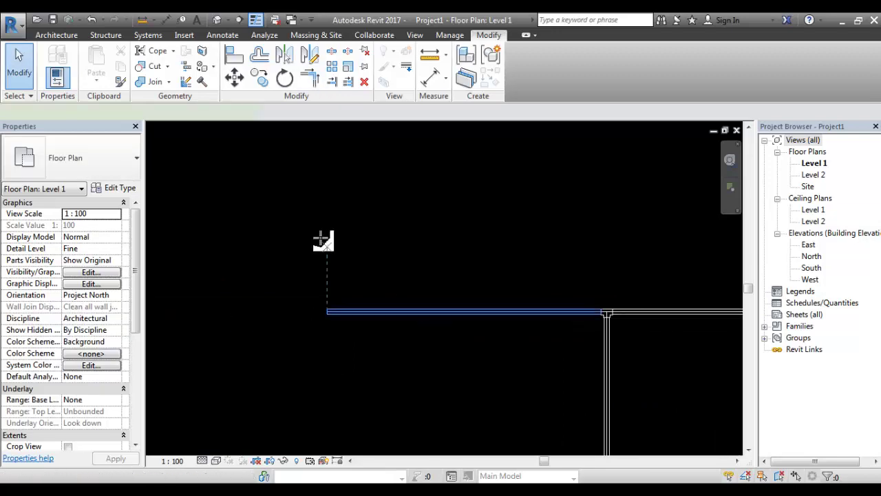
- Draw a short horizontal 40 mm diameter pipe at 2000 mm offset, above and left of the existing horizontal run
{"action": "key", "text": "p"}
{"action": "key", "text": "i"}
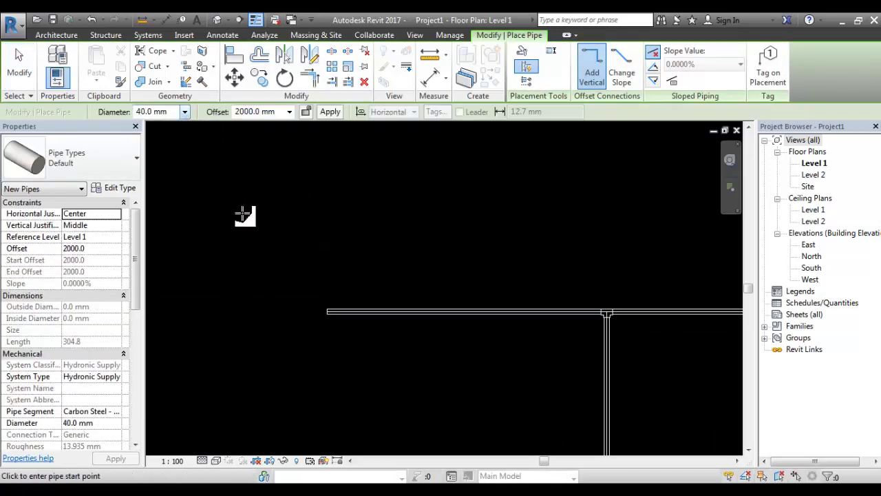
{"action": "left_click", "coordinate": [243, 213]}
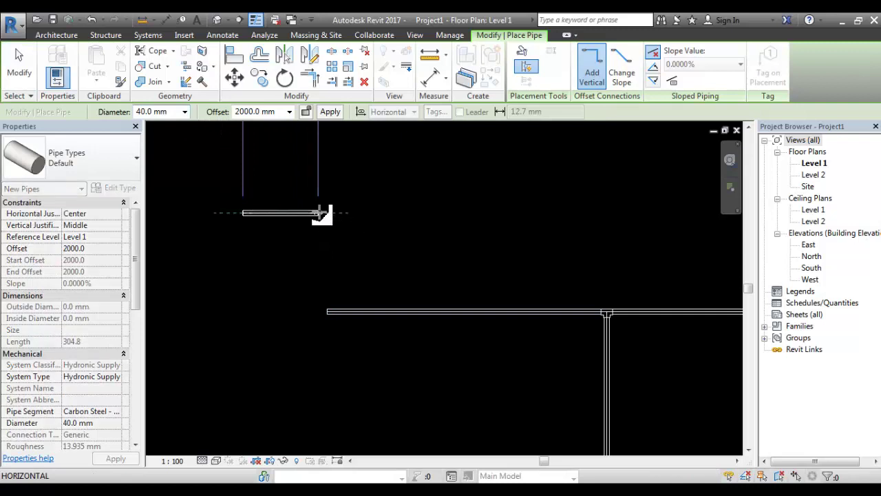
{"action": "left_click", "coordinate": [320, 214]}
- Continue the new pipe horizontally to the right with a 50 mm diameter to insert a transition, and finish pipe placement
{"action": "left_click", "coordinate": [185, 111]}
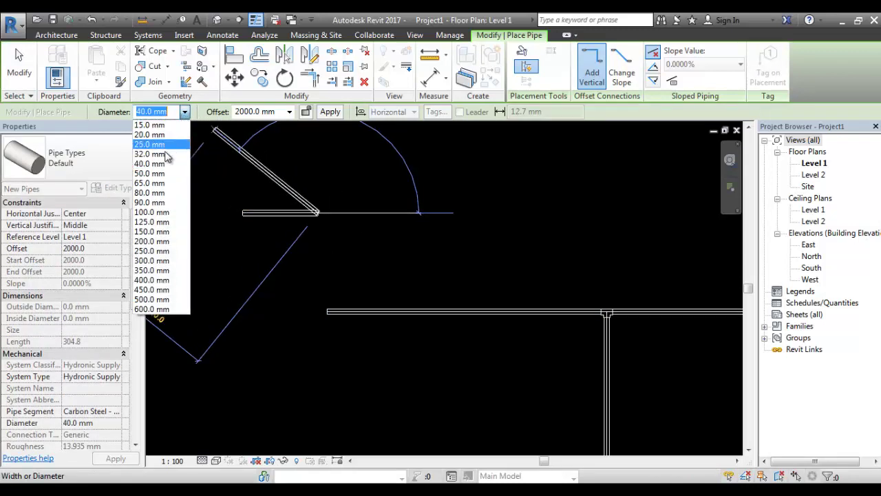
{"action": "left_click", "coordinate": [157, 173]}
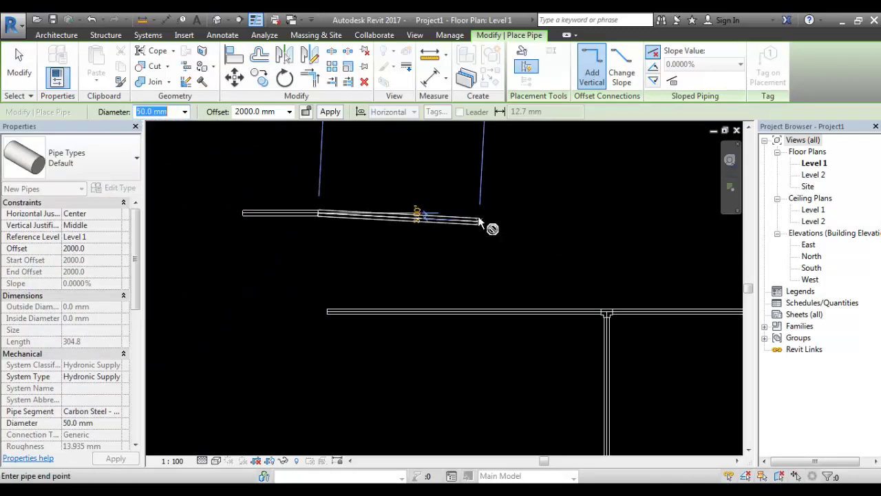
{"action": "left_click", "coordinate": [480, 214]}
{"action": "key", "text": "Escape"}
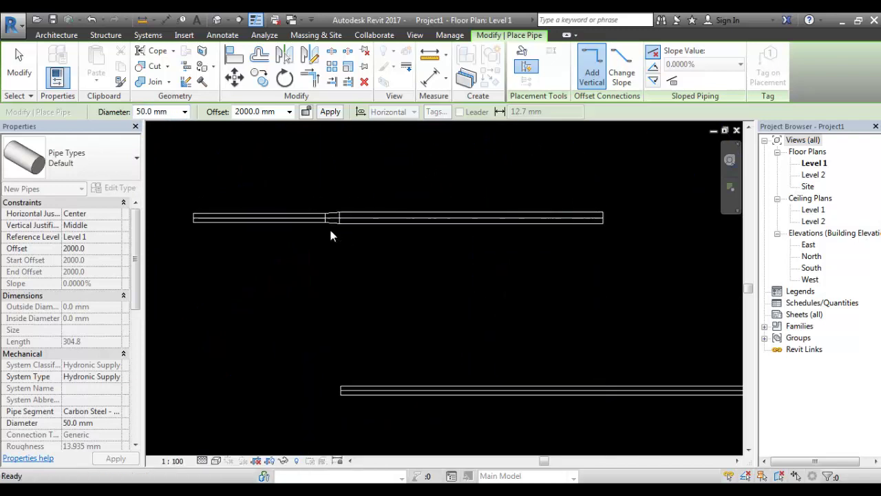
{"action": "scroll", "coordinate": [332, 224], "scroll_direction": "up", "scroll_amount": 4}
{"action": "key", "text": "Escape"}
{"action": "middle_click_drag", "start_coordinate": [272, 190], "coordinate": [299, 299]}
{"action": "scroll", "coordinate": [319, 287], "scroll_direction": "down", "scroll_amount": 2}
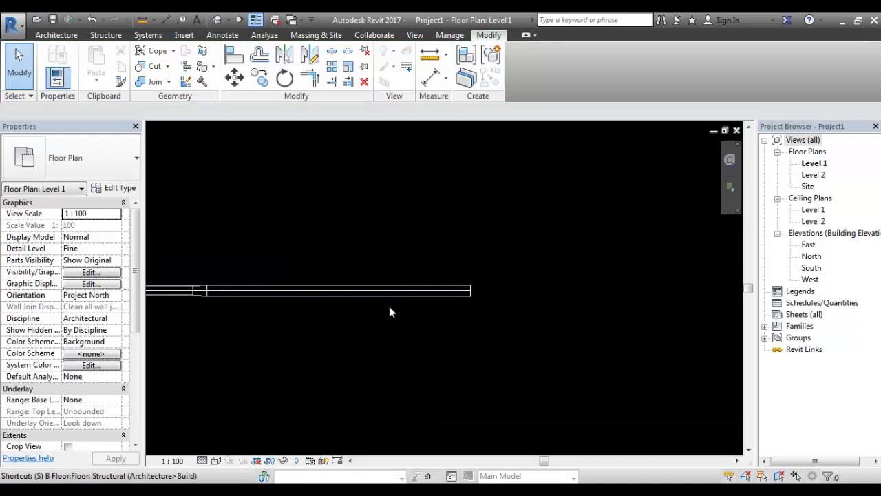
- Try to split the 50 mm pipe near its middle with Split Element
{"action": "key", "text": "s"}
{"action": "key", "text": "l"}
{"action": "left_click", "coordinate": [365, 292]}
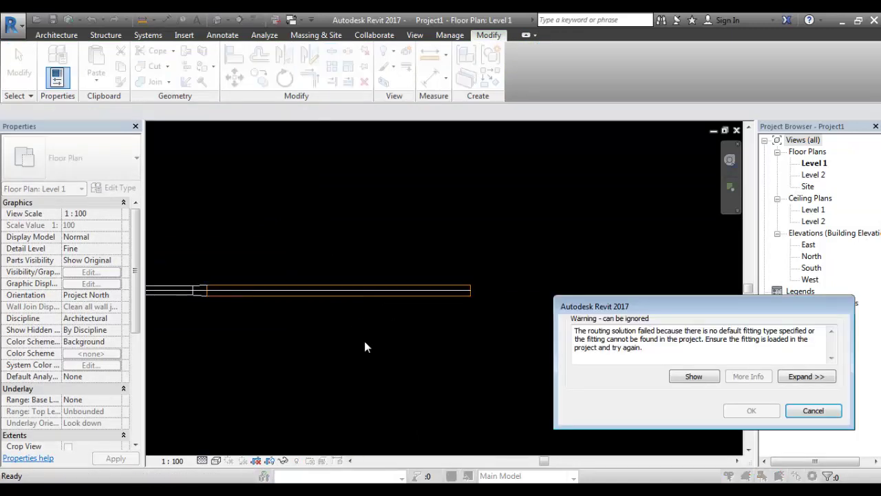
{"action": "left_click", "coordinate": [811, 411]}
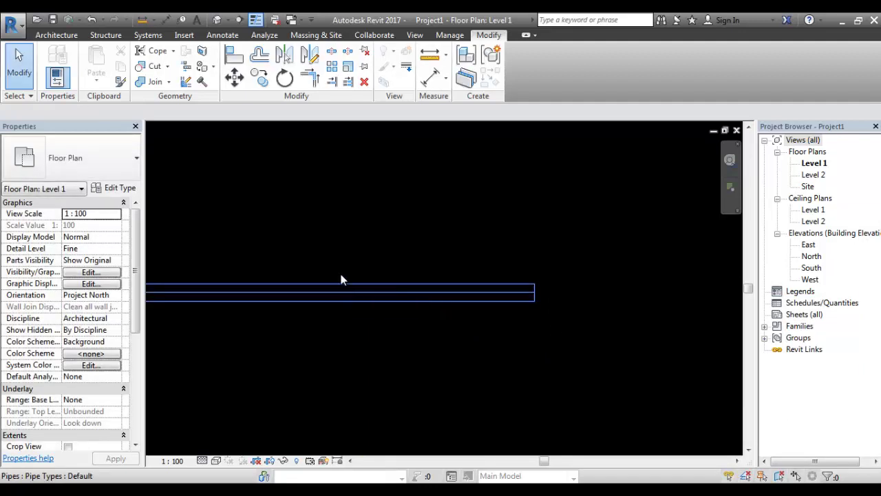
- Examine the transition, tee and elbow fittings across the drawn pipe runs in the Level 1 plan
{"action": "middle_click_drag", "start_coordinate": [512, 324], "coordinate": [460, 320]}
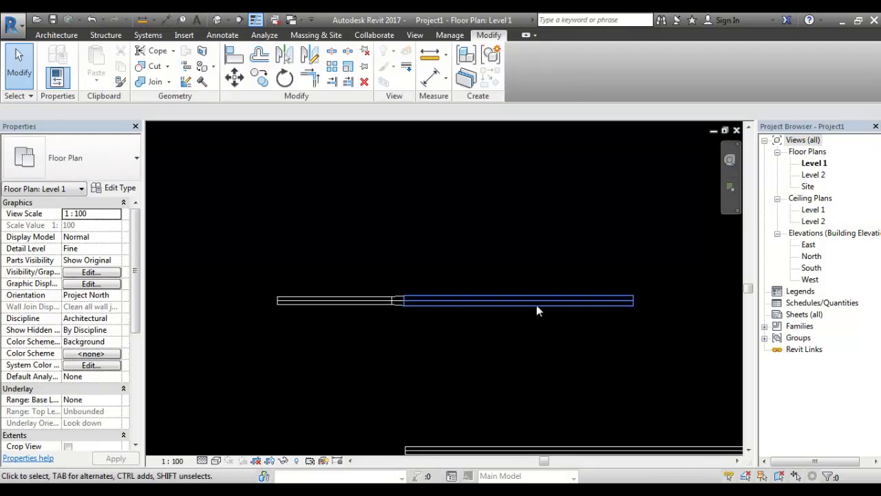
{"action": "scroll", "coordinate": [560, 317], "scroll_direction": "down", "scroll_amount": 2}
{"action": "middle_click_drag", "start_coordinate": [482, 278], "coordinate": [348, 206]}
{"action": "scroll", "coordinate": [427, 310], "scroll_direction": "down", "scroll_amount": 2}
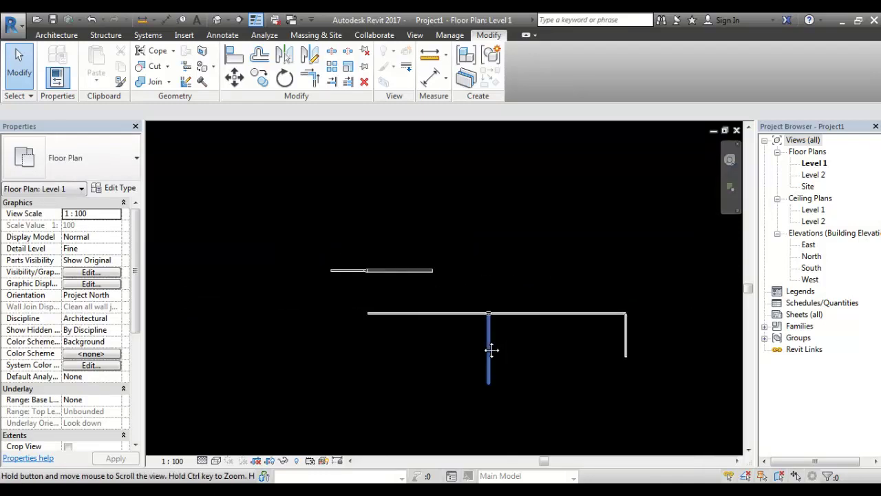
{"action": "scroll", "coordinate": [469, 323], "scroll_direction": "up", "scroll_amount": 2}
{"action": "scroll", "coordinate": [416, 345], "scroll_direction": "down", "scroll_amount": 2}
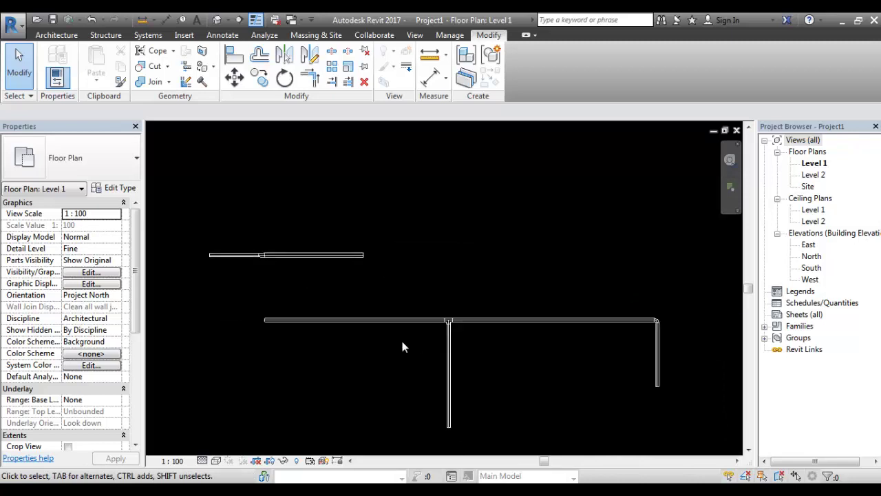
{"action": "middle_click_drag", "start_coordinate": [402, 336], "coordinate": [409, 309]}
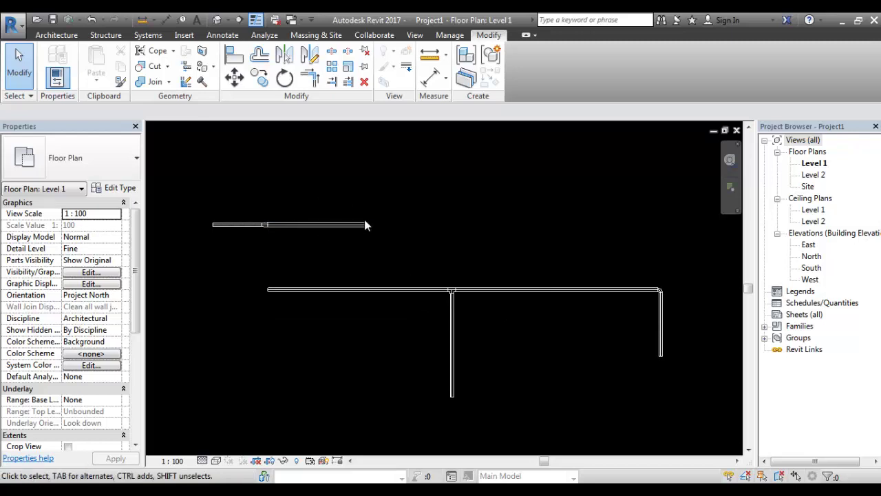
{"action": "left_click_drag", "start_coordinate": [270, 239], "coordinate": [275, 233]}
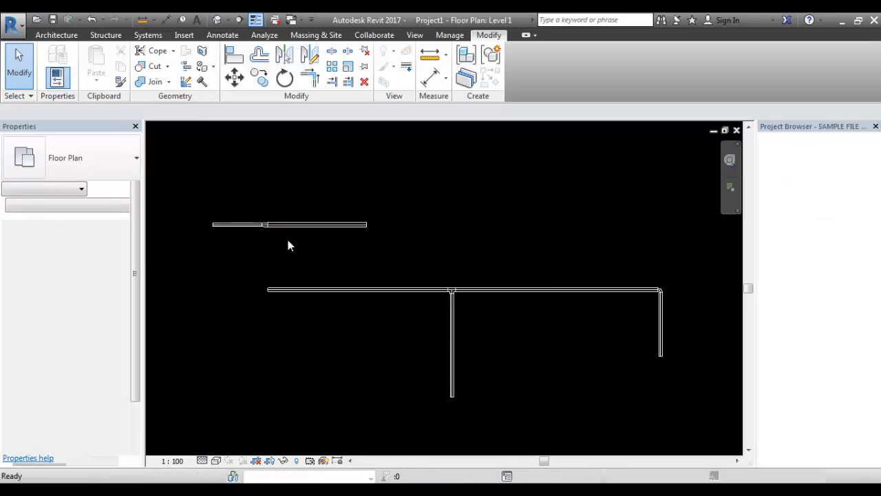
- Switch to the SAMPLE FILE FOR PRACTICE Level 1 plan and isolate the upper-left sprinkler with its drop in a 3D selection box
{"action": "scroll", "coordinate": [346, 244], "scroll_direction": "down", "scroll_amount": 2}
{"action": "scroll", "coordinate": [330, 241], "scroll_direction": "up", "scroll_amount": 5}
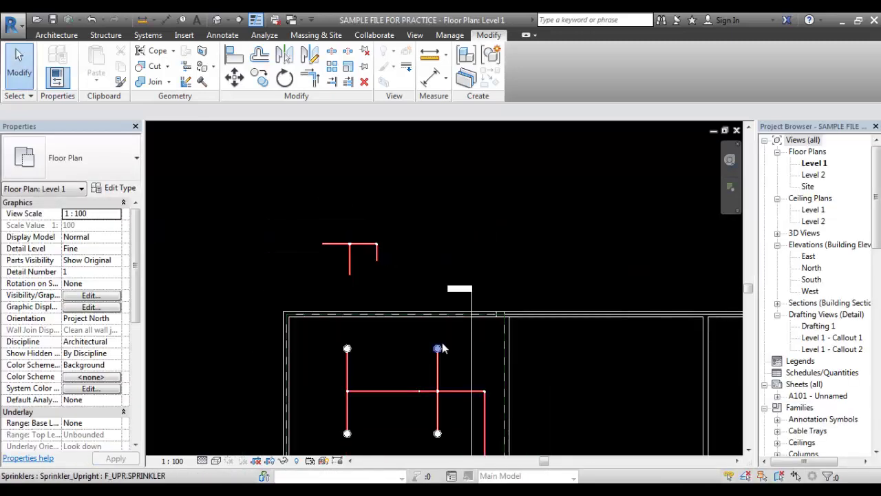
{"action": "scroll", "coordinate": [324, 241], "scroll_direction": "up", "scroll_amount": 3}
{"action": "scroll", "coordinate": [376, 275], "scroll_direction": "down", "scroll_amount": 3}
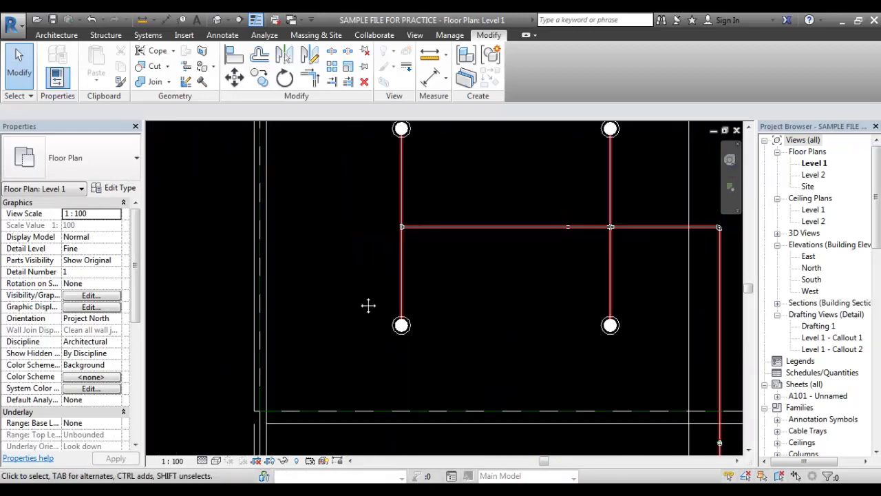
{"action": "middle_click_drag", "start_coordinate": [367, 305], "coordinate": [334, 349]}
{"action": "scroll", "coordinate": [354, 271], "scroll_direction": "up", "scroll_amount": 2}
{"action": "middle_click_drag", "start_coordinate": [341, 134], "coordinate": [305, 193]}
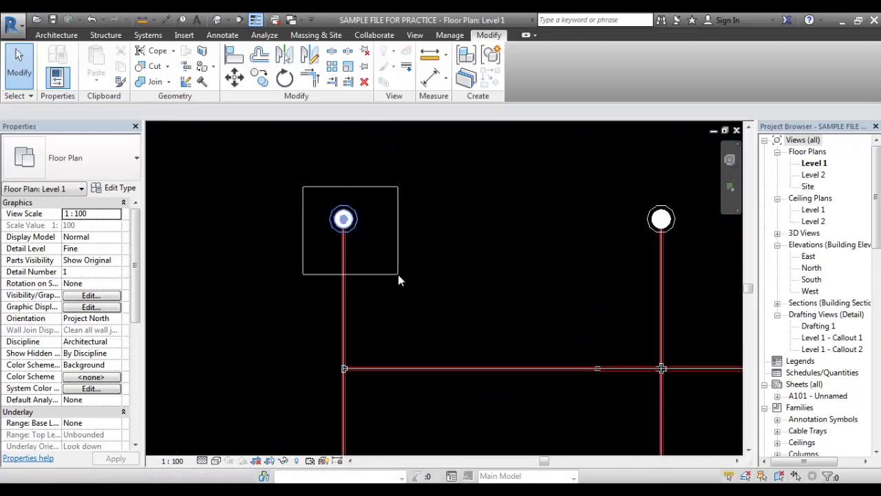
{"action": "left_click_drag", "start_coordinate": [398, 274], "coordinate": [398, 274]}
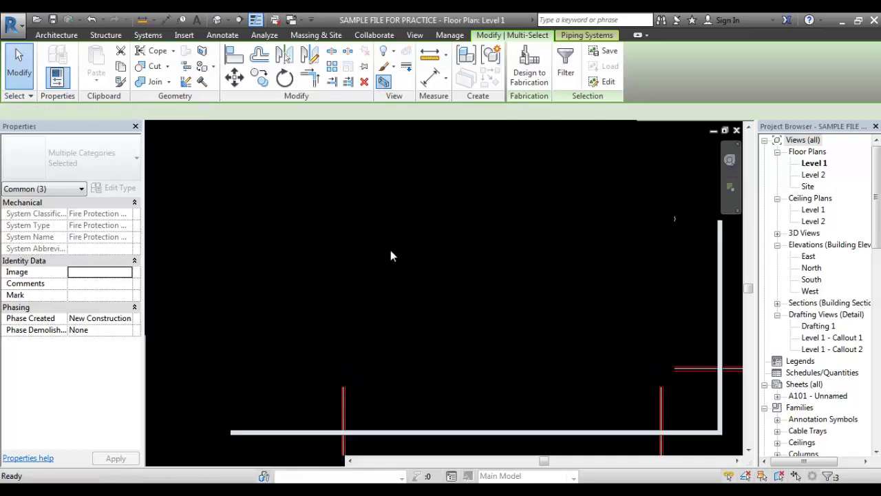
{"action": "key", "text": "b"}
{"action": "key", "text": "x"}
{"action": "scroll", "coordinate": [469, 249], "scroll_direction": "up", "scroll_amount": 4}
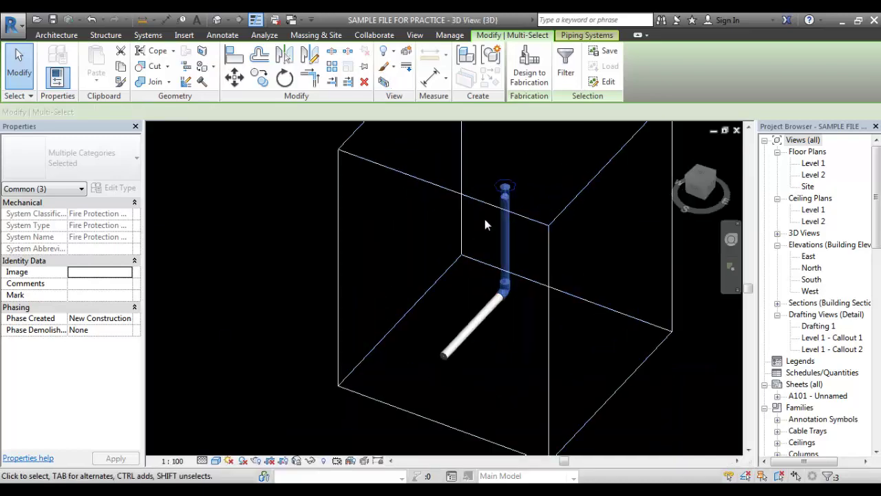
- Examine the sprinkler drop, its elbow and the connected horizontal branch pipe in the 3D view
{"action": "left_click", "coordinate": [463, 274]}
{"action": "scroll", "coordinate": [482, 275], "scroll_direction": "up", "scroll_amount": 3}
{"action": "scroll", "coordinate": [470, 221], "scroll_direction": "down", "scroll_amount": 5}
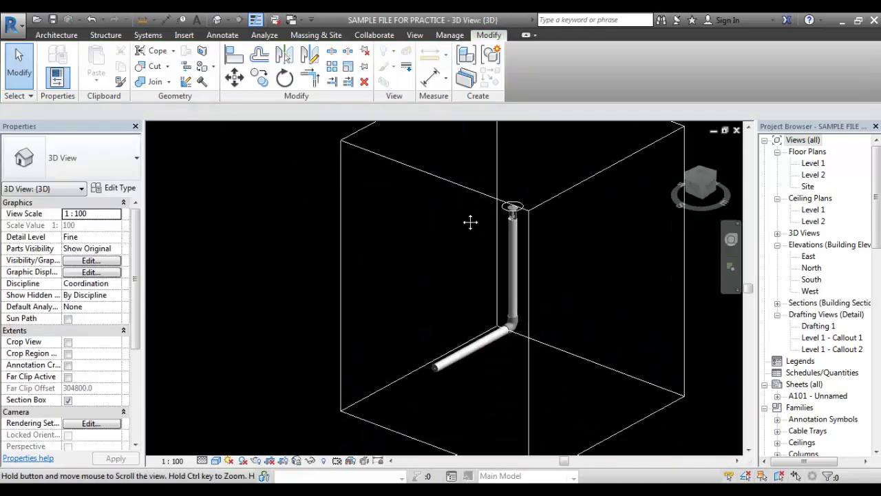
{"action": "scroll", "coordinate": [486, 327], "scroll_direction": "up", "scroll_amount": 2}
{"action": "scroll", "coordinate": [496, 367], "scroll_direction": "up", "scroll_amount": 3}
{"action": "left_click", "coordinate": [496, 372]}
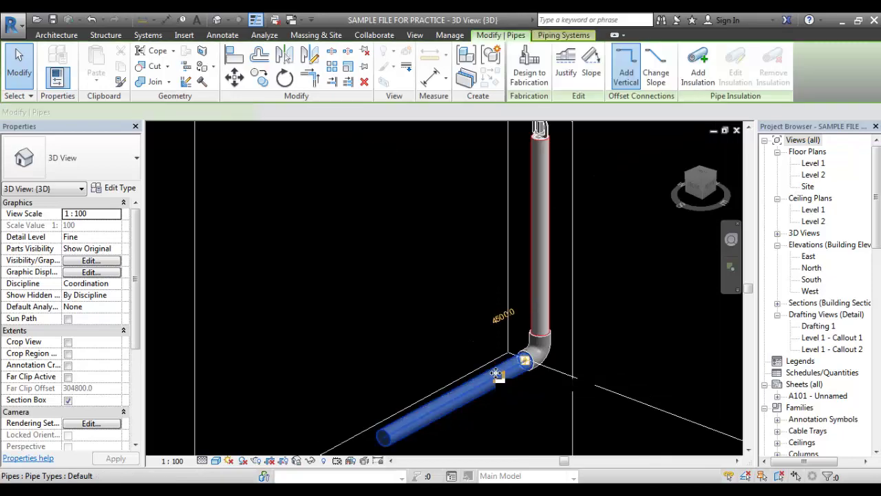
{"action": "scroll", "coordinate": [496, 370], "scroll_direction": "down", "scroll_amount": 3}
- Return to the Level 1 floor plan and review the sprinkler branches and pump piping across the rooms
{"action": "key", "text": "ctrl+Tab"}
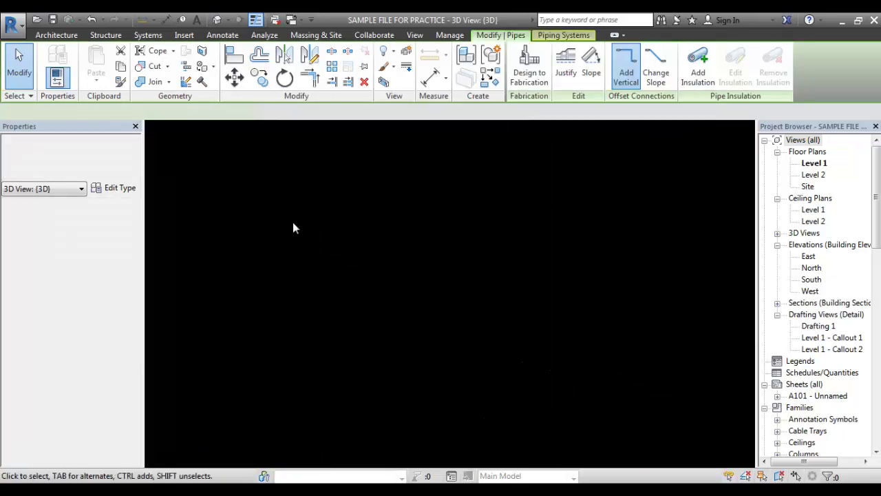
{"action": "scroll", "coordinate": [462, 296], "scroll_direction": "down", "scroll_amount": 2}
{"action": "middle_click_drag", "start_coordinate": [522, 331], "coordinate": [444, 276]}
{"action": "scroll", "coordinate": [444, 275], "scroll_direction": "down", "scroll_amount": 2}
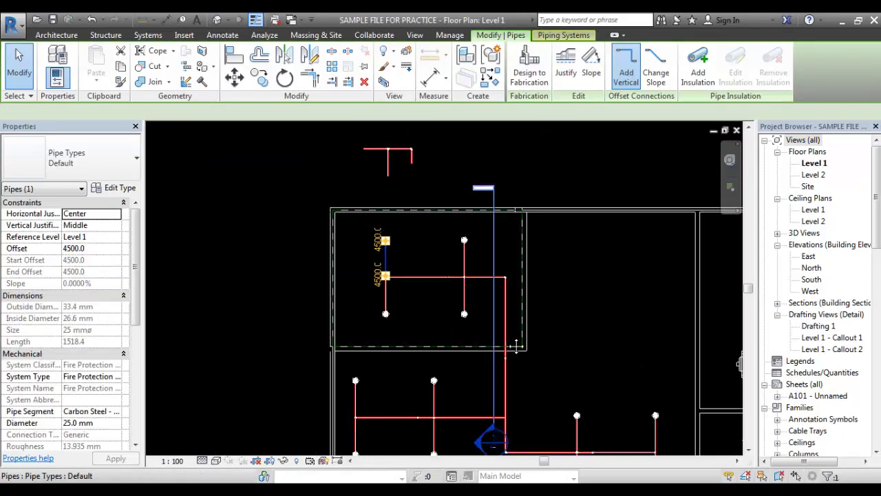
{"action": "middle_click_drag", "start_coordinate": [551, 389], "coordinate": [474, 306]}
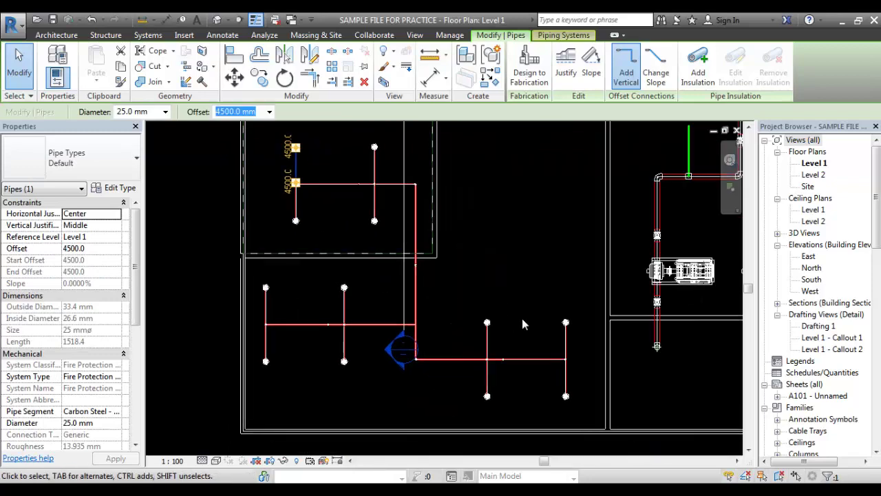
{"action": "scroll", "coordinate": [523, 323], "scroll_direction": "down", "scroll_amount": 2}
{"action": "scroll", "coordinate": [448, 312], "scroll_direction": "down", "scroll_amount": 1}
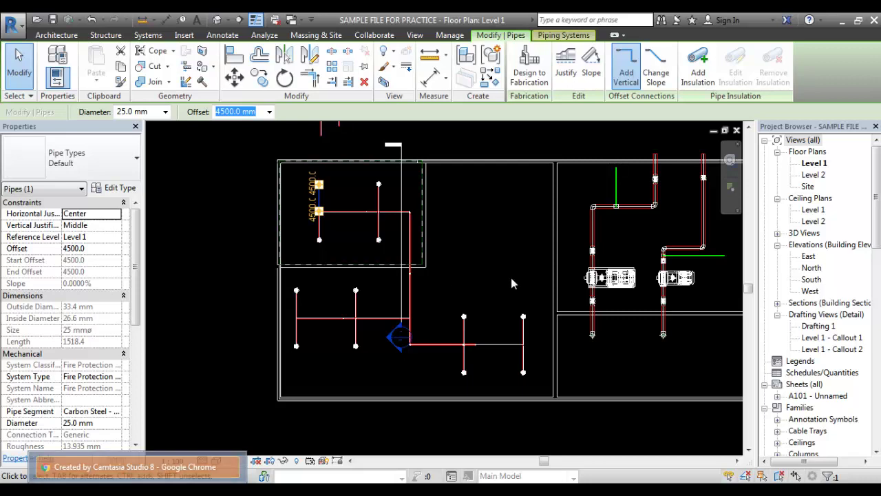
{"action": "middle_click_drag", "start_coordinate": [496, 262], "coordinate": [455, 296]}
{"action": "scroll", "coordinate": [466, 291], "scroll_direction": "down", "scroll_amount": 1}
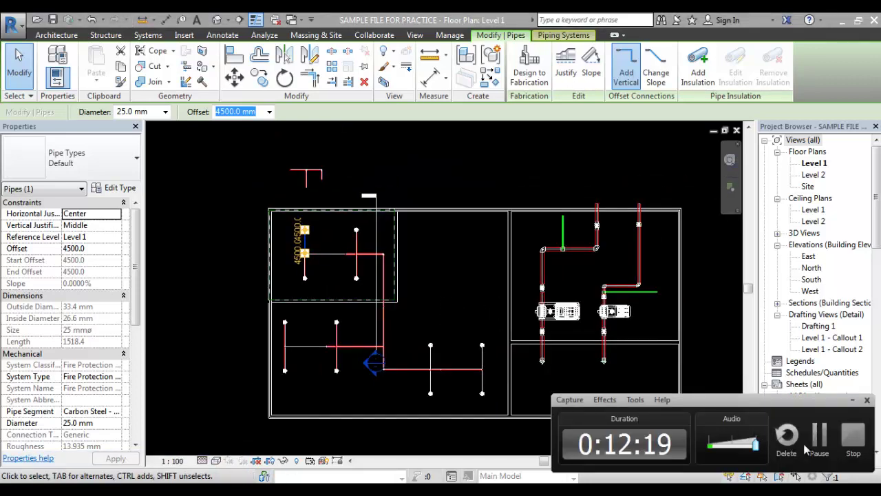
{"action": "left_click", "coordinate": [852, 441]}
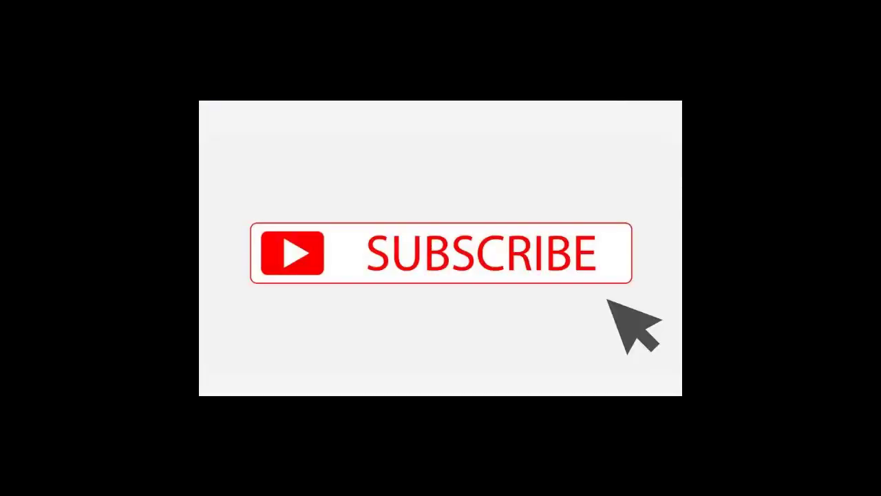